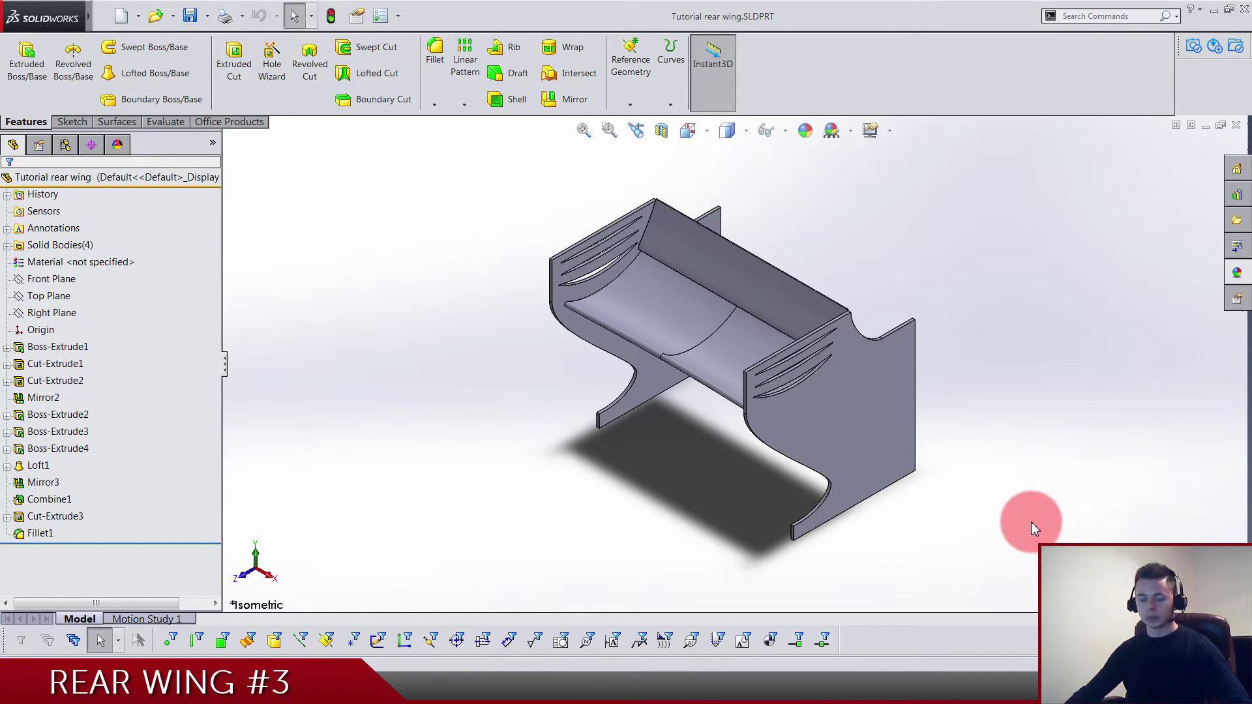
Step: Open a new sketch on the Top Plane
scroll(928, 471, "up", 1)
middle_click_drag(929, 474, 741, 327)
scroll(741, 327, "down", 3)
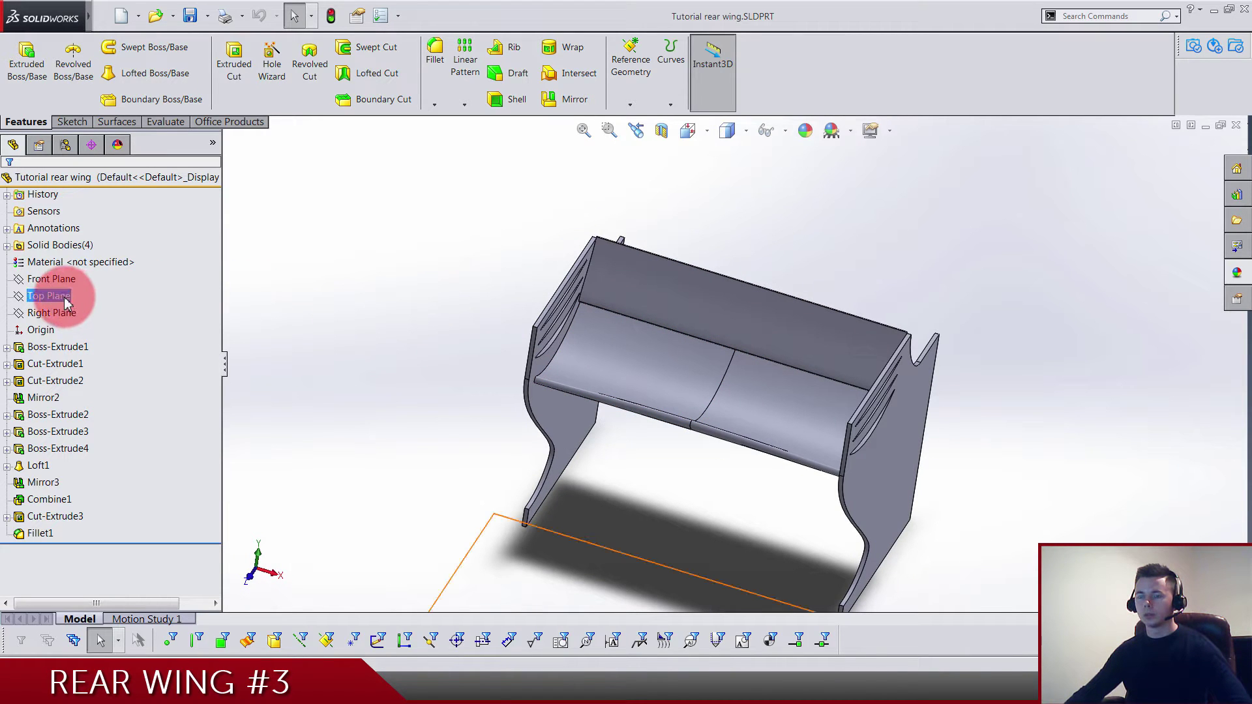
left_click(64, 296)
left_click(89, 275)
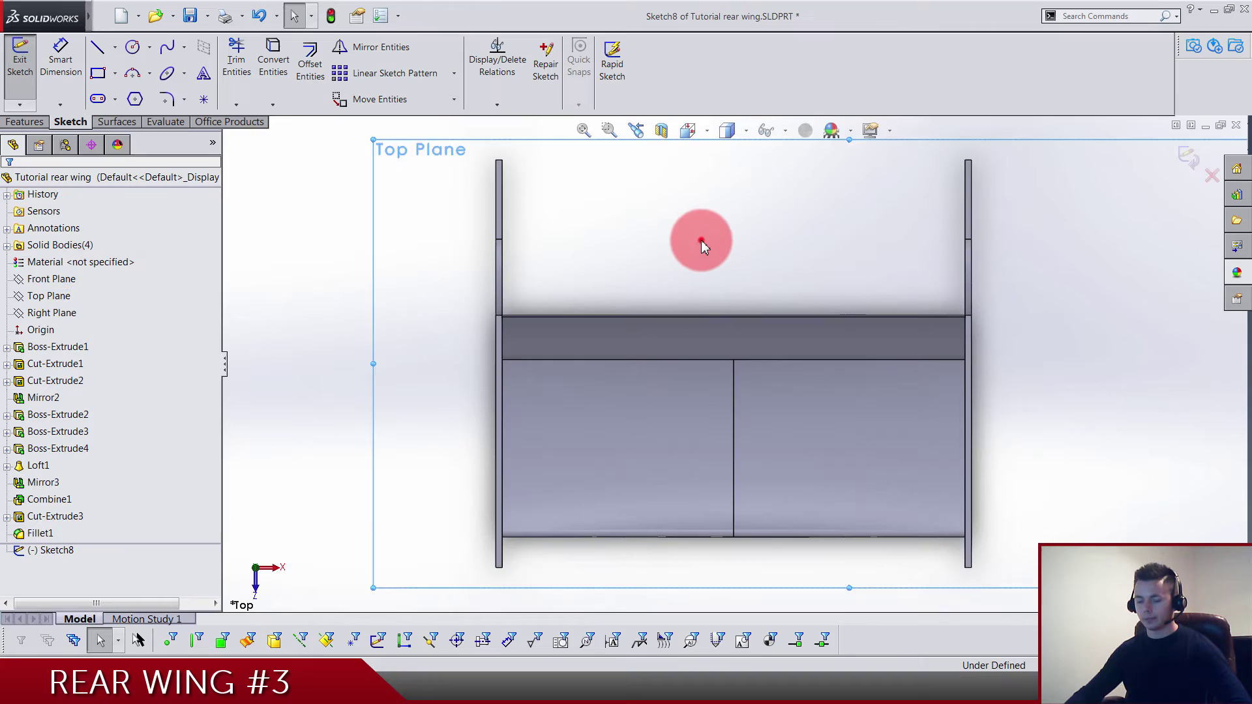
left_click(702, 240)
scroll(704, 244, "up", 1)
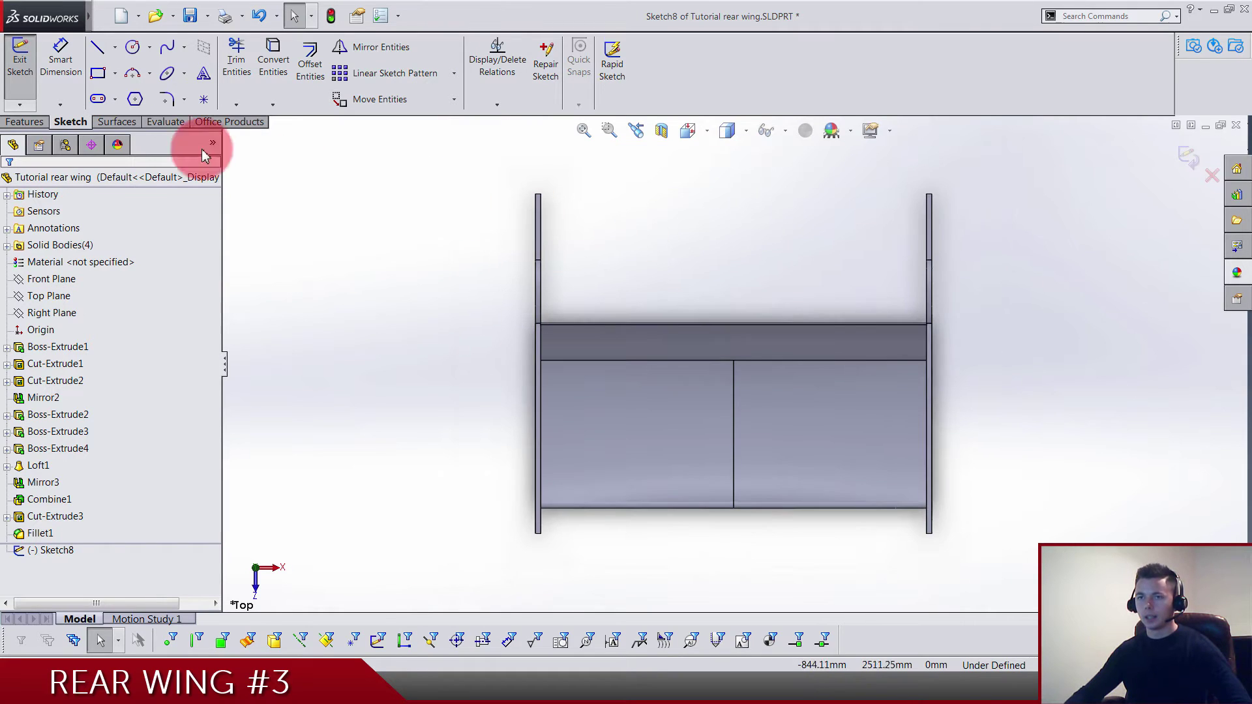
Step: Sketch a closed, slanted four-sided profile about 22 mm wide and 142 mm long over the right half of the wing, with horizontal short ends
left_click(97, 47)
scroll(713, 316, "down", 5)
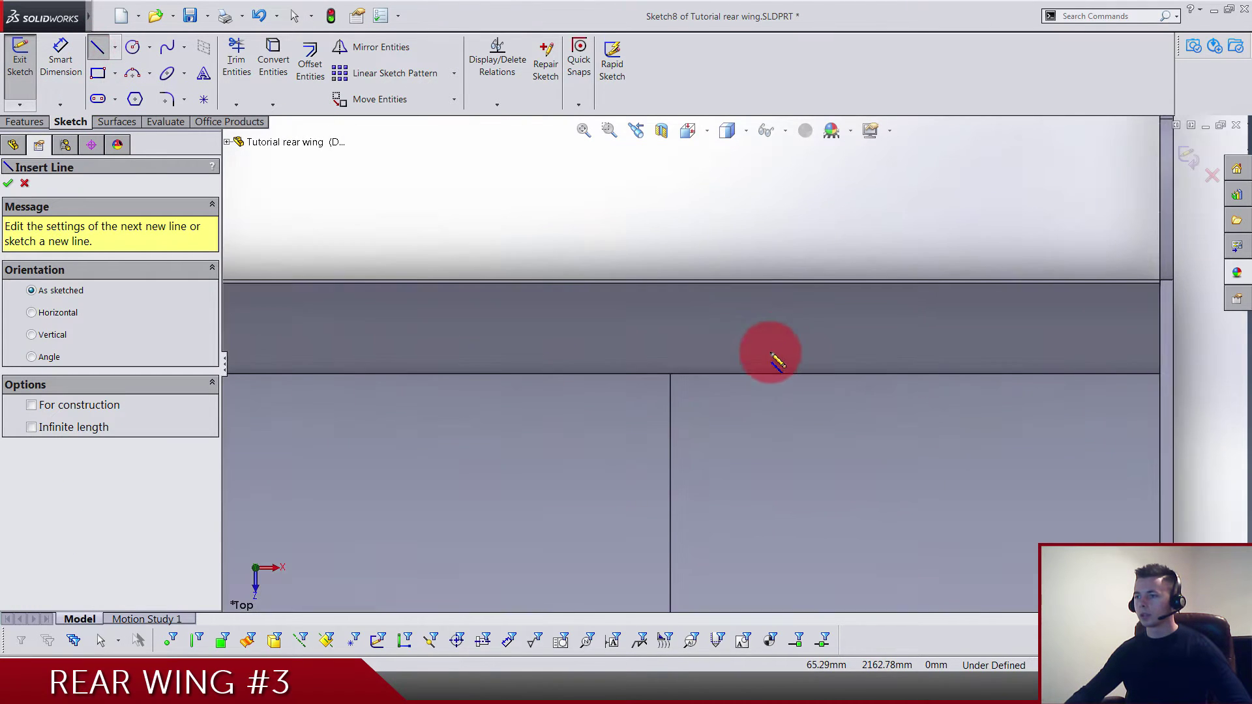
left_click(888, 259)
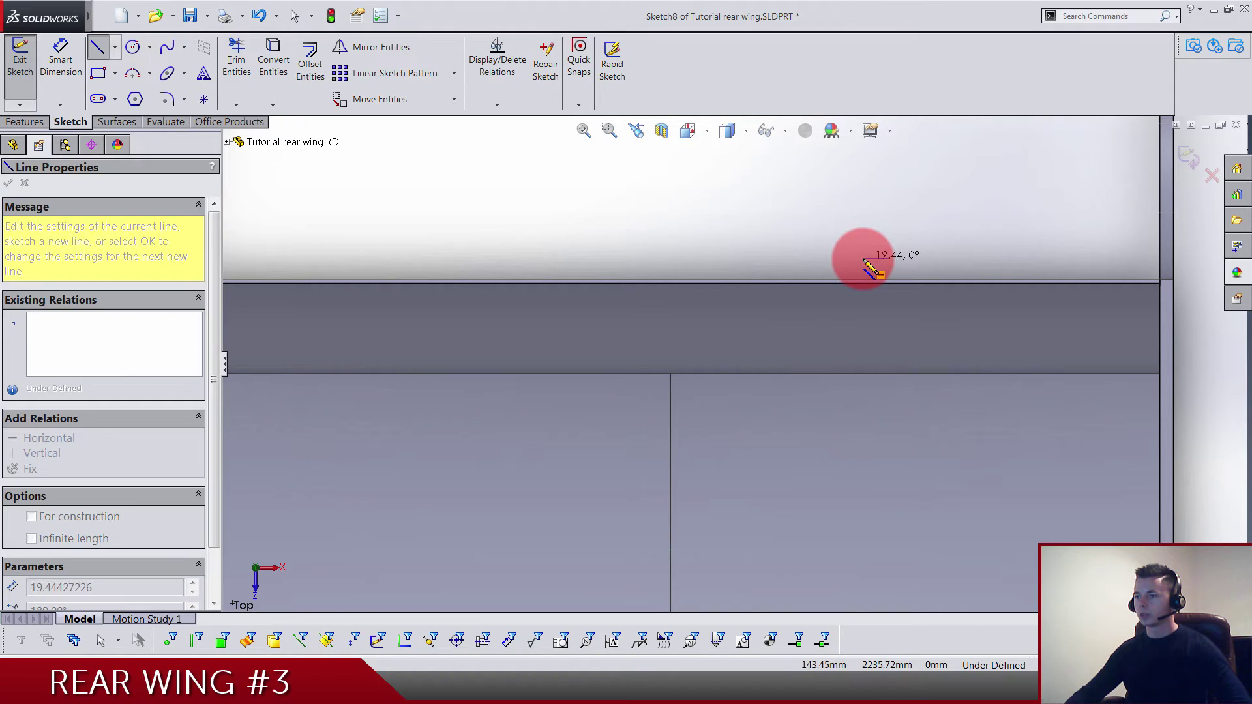
left_click(858, 259)
left_click(814, 443)
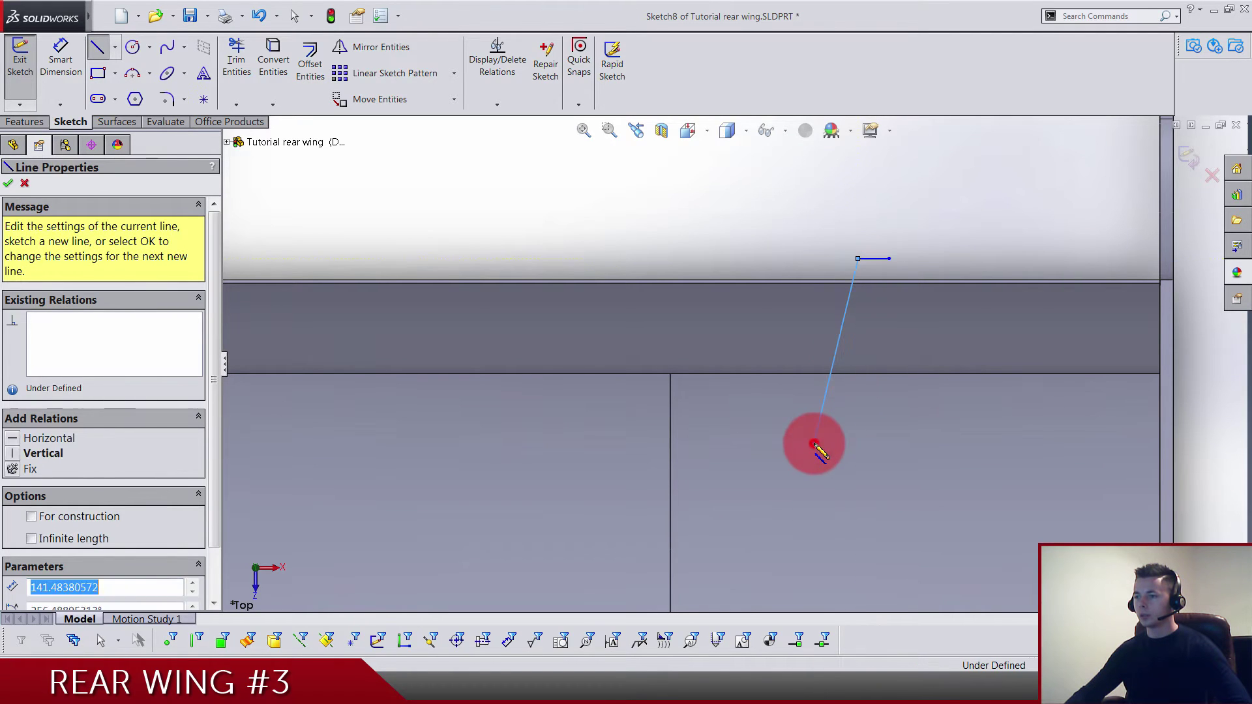
left_click_drag(844, 445, 889, 259)
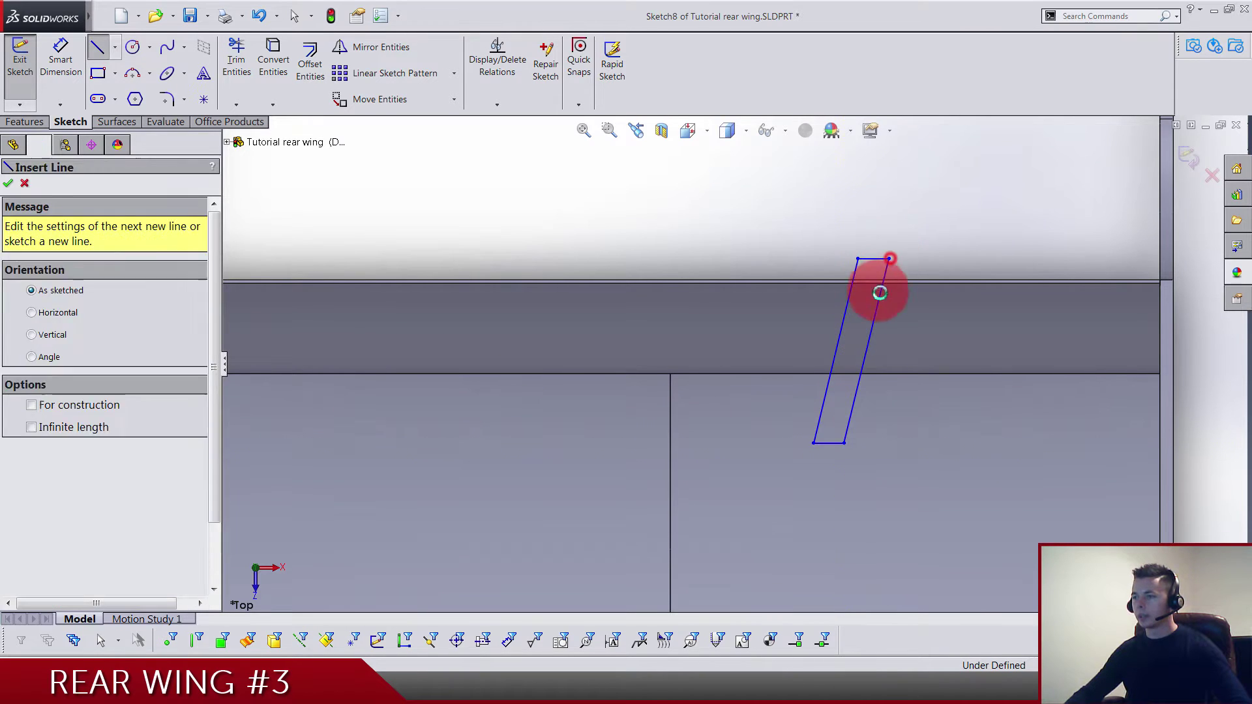
key("Escape")
Step: Make the two long sides of the slanted profile parallel
left_click(876, 343)
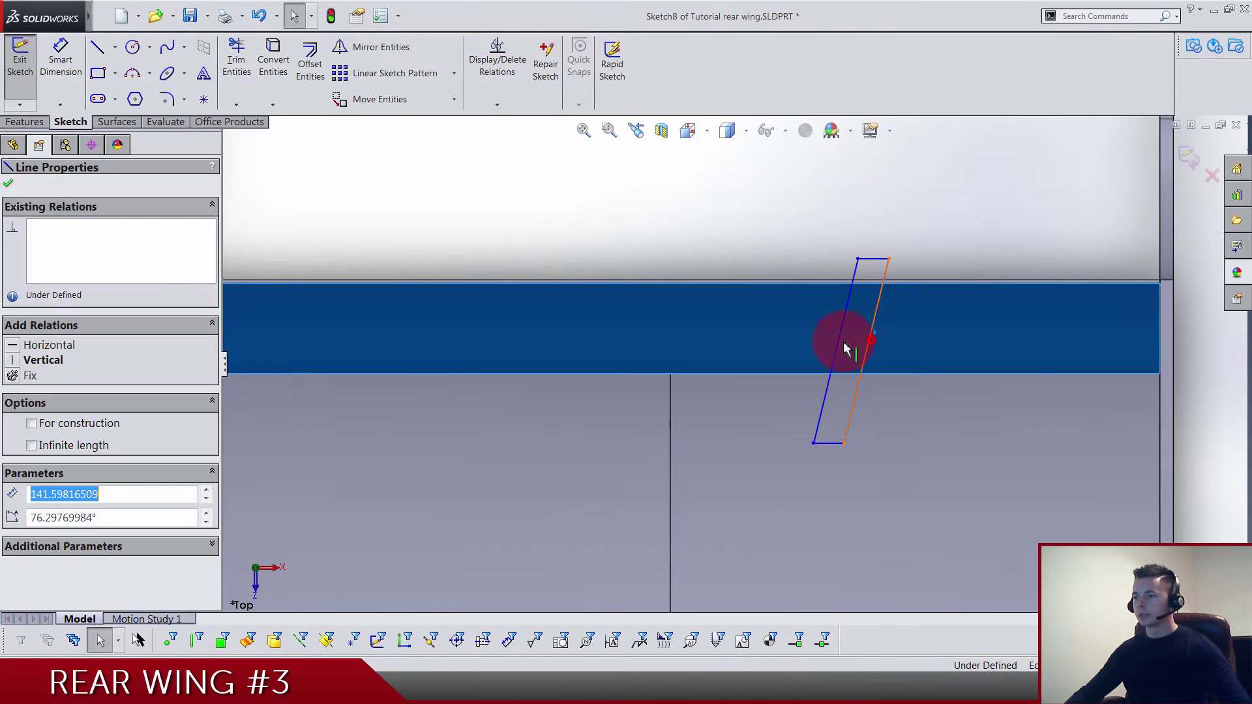
left_click(840, 342, "ctrl")
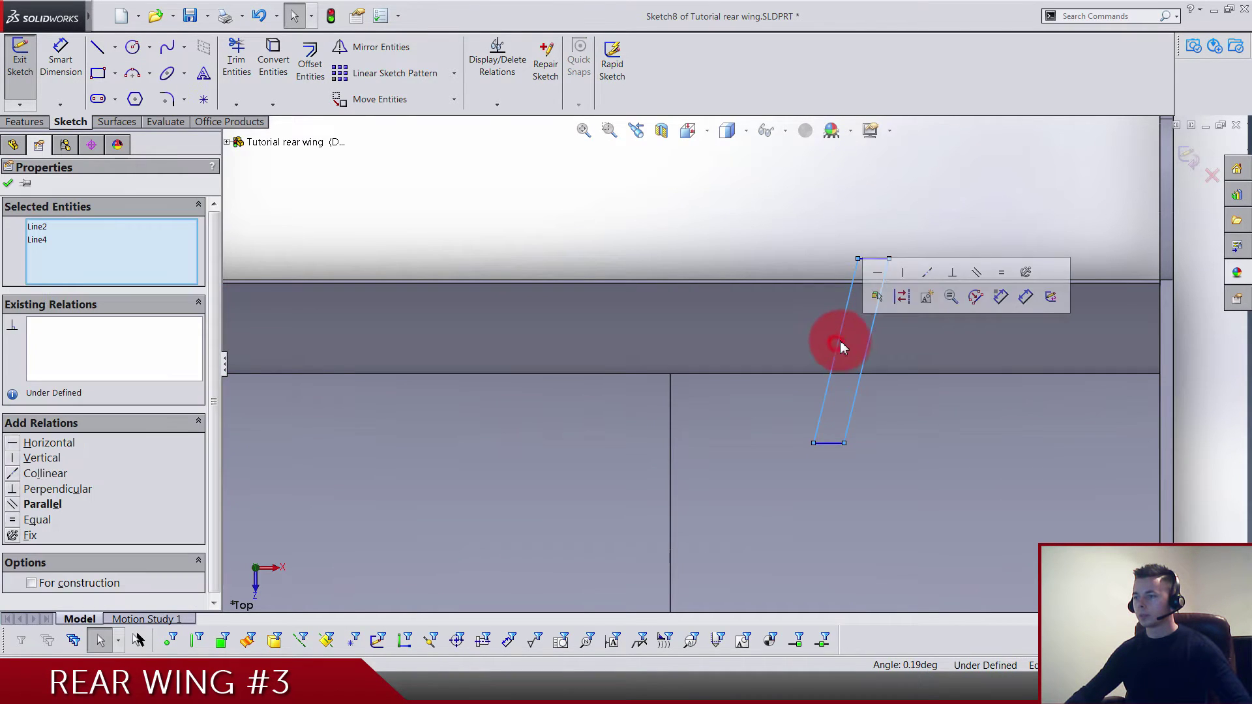
left_click(975, 271)
left_click(880, 230)
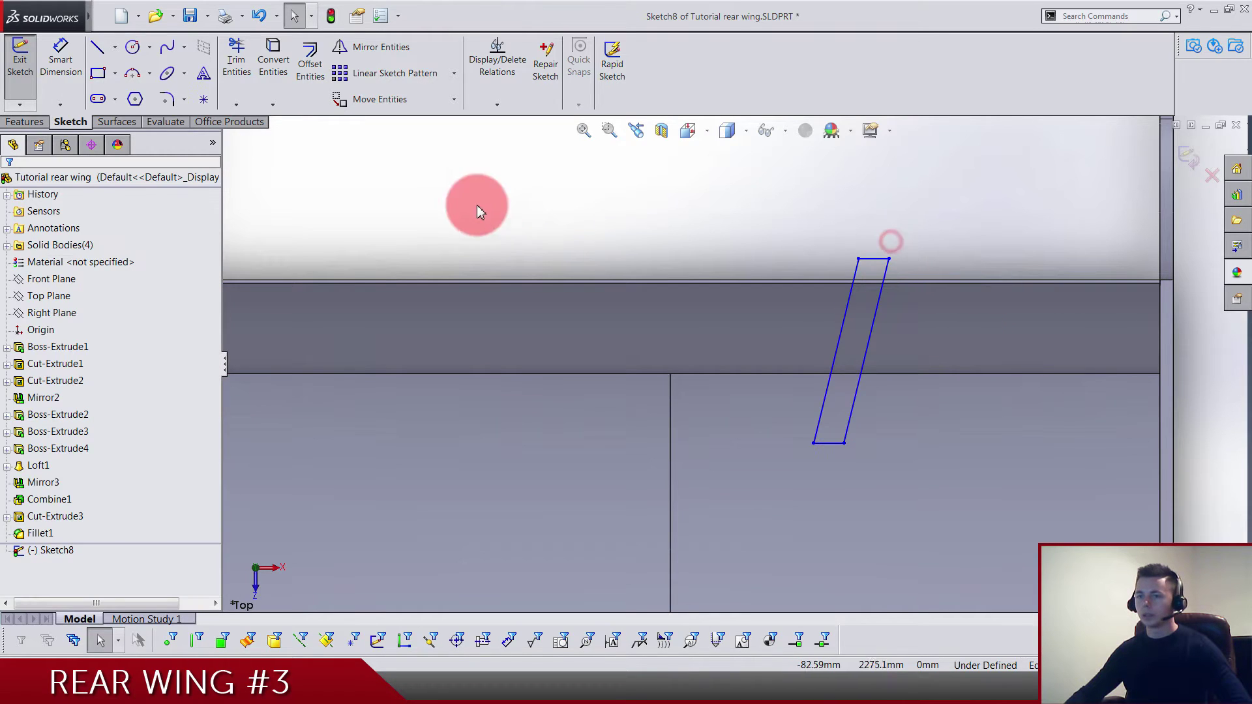
Step: Dimension the profile's upper short edge to 5 mm
left_click(74, 61)
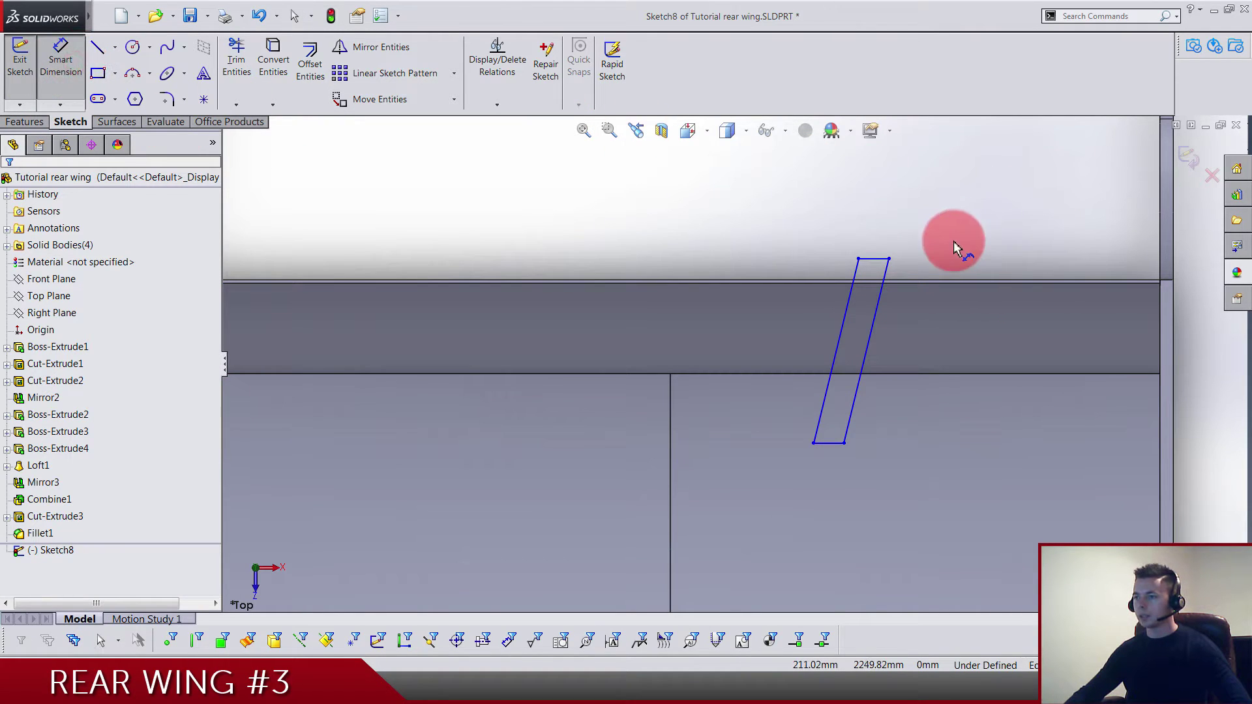
left_click(886, 260)
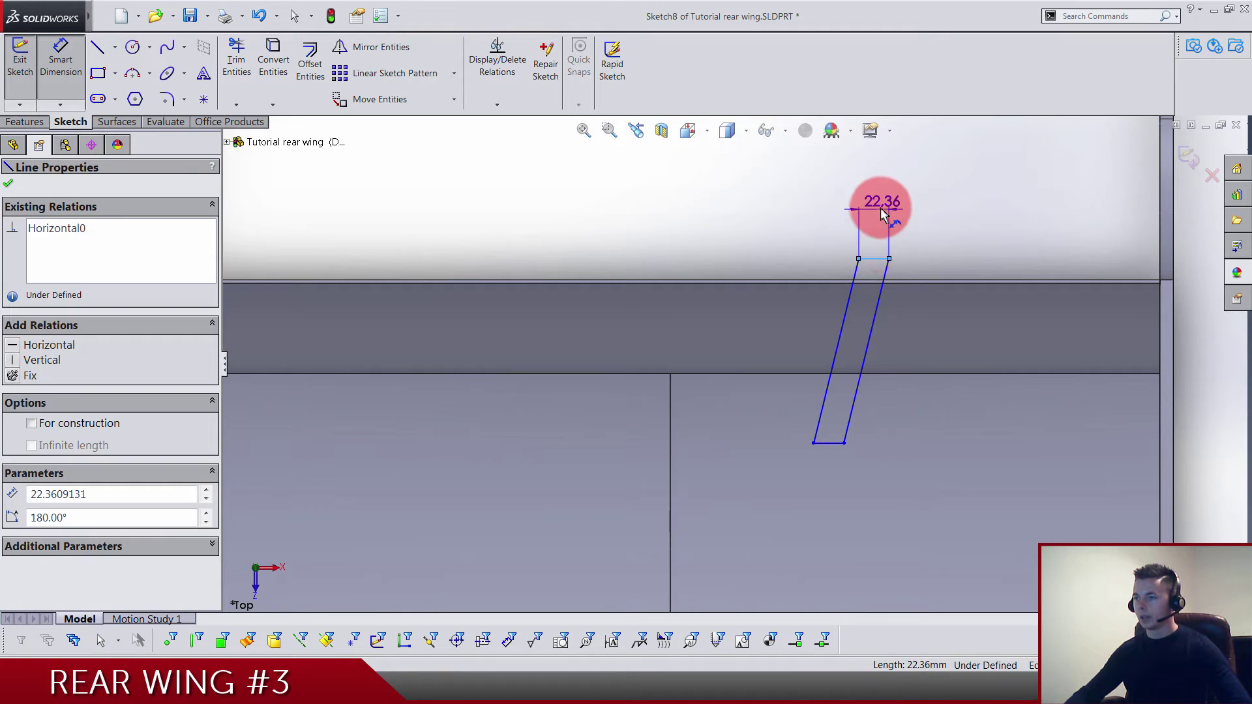
left_click(880, 205)
type("5")
key("Return")
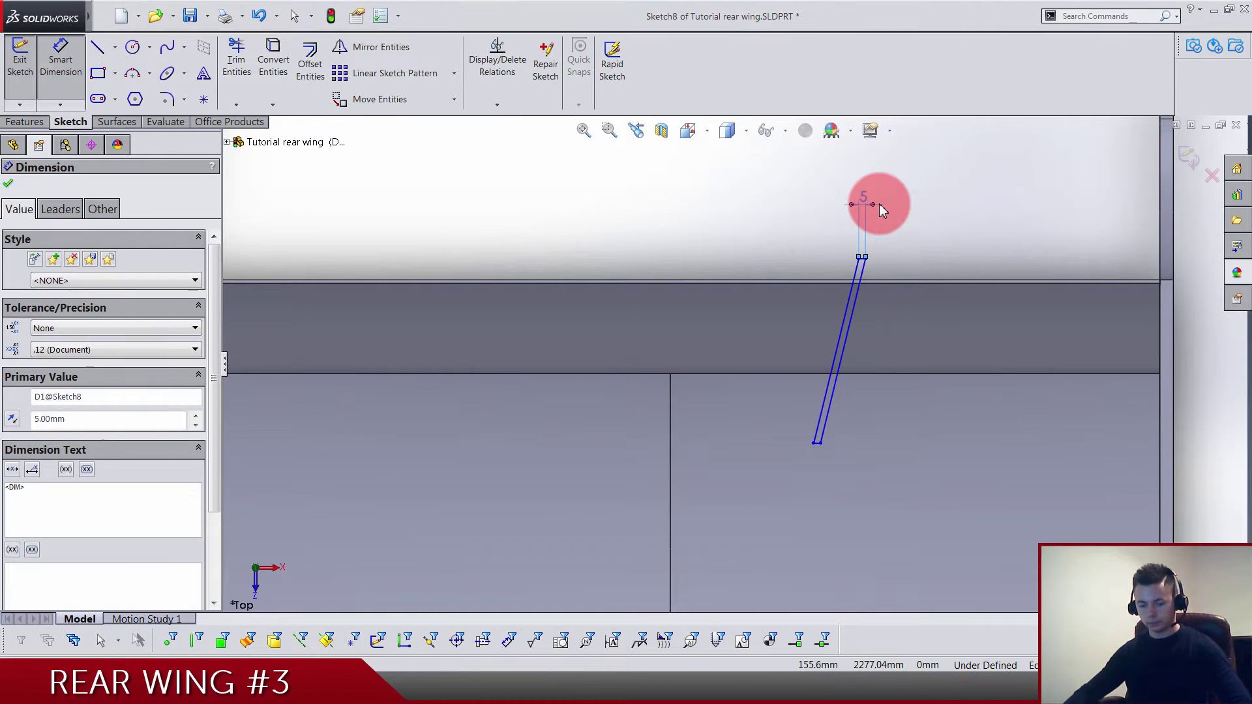
left_click(796, 257)
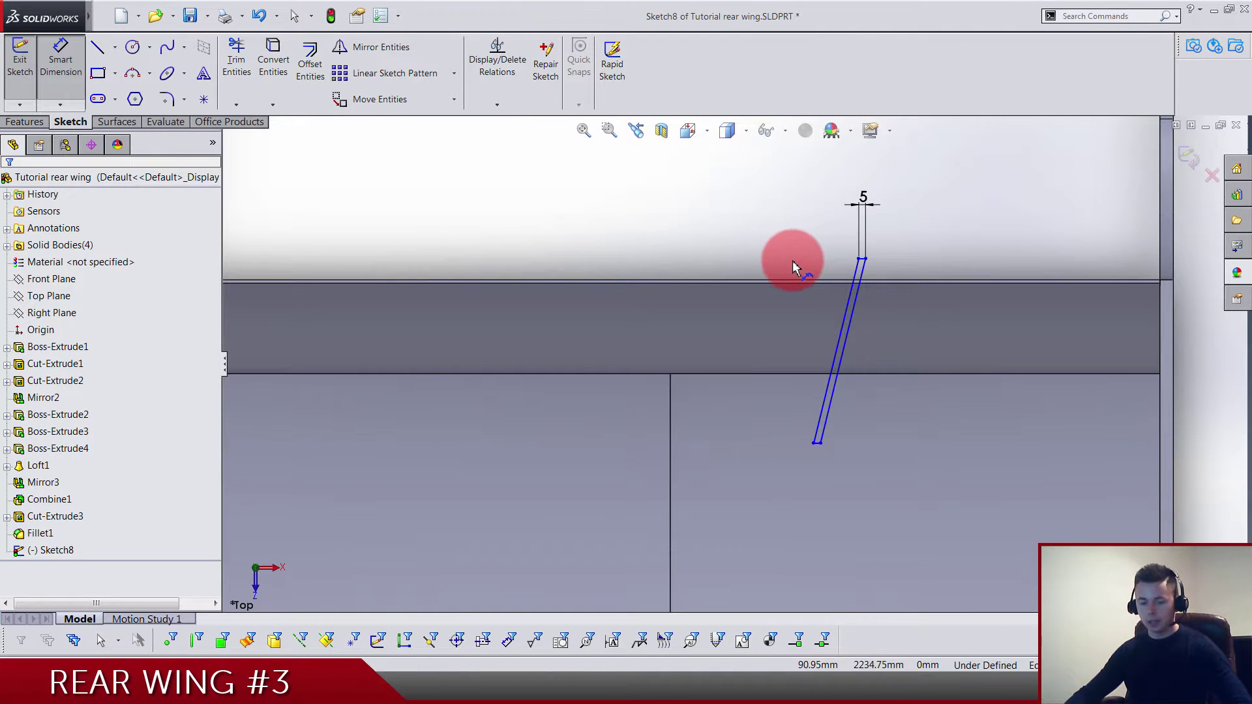
Step: Dimension the angle between the wing's centre edge and the profile's left long side to 3 degrees
left_click(671, 425)
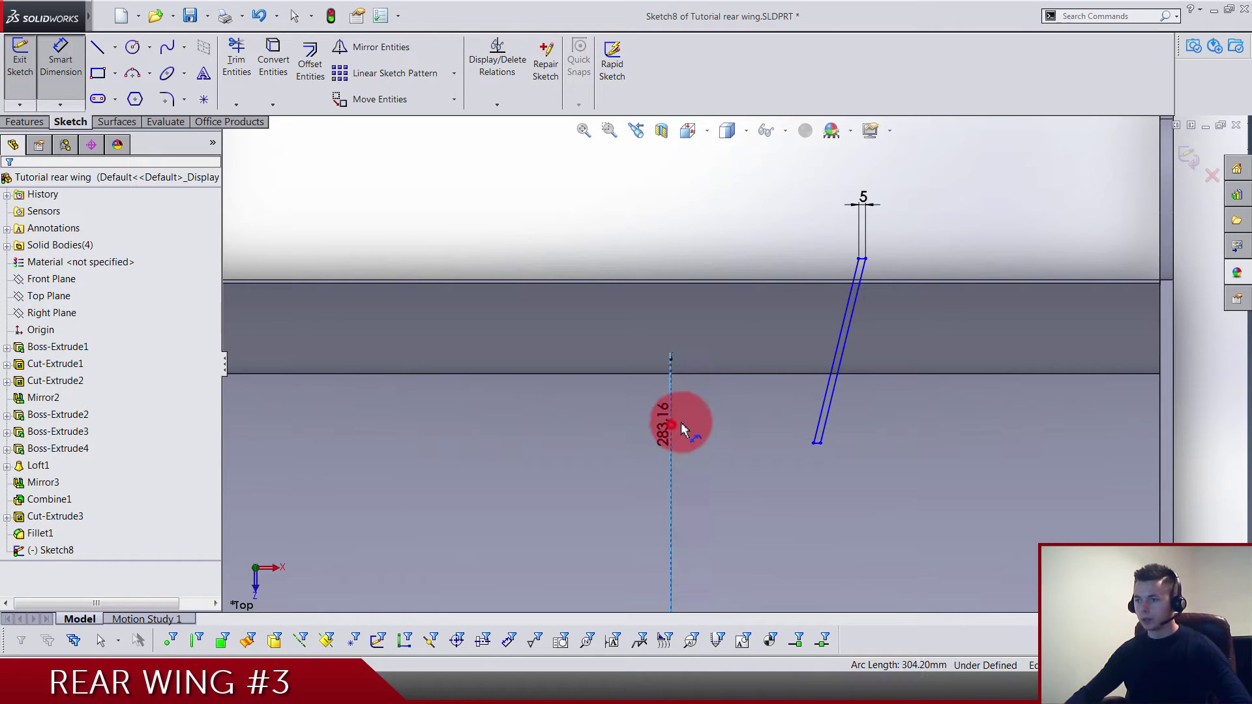
left_click(822, 424)
left_click(768, 337)
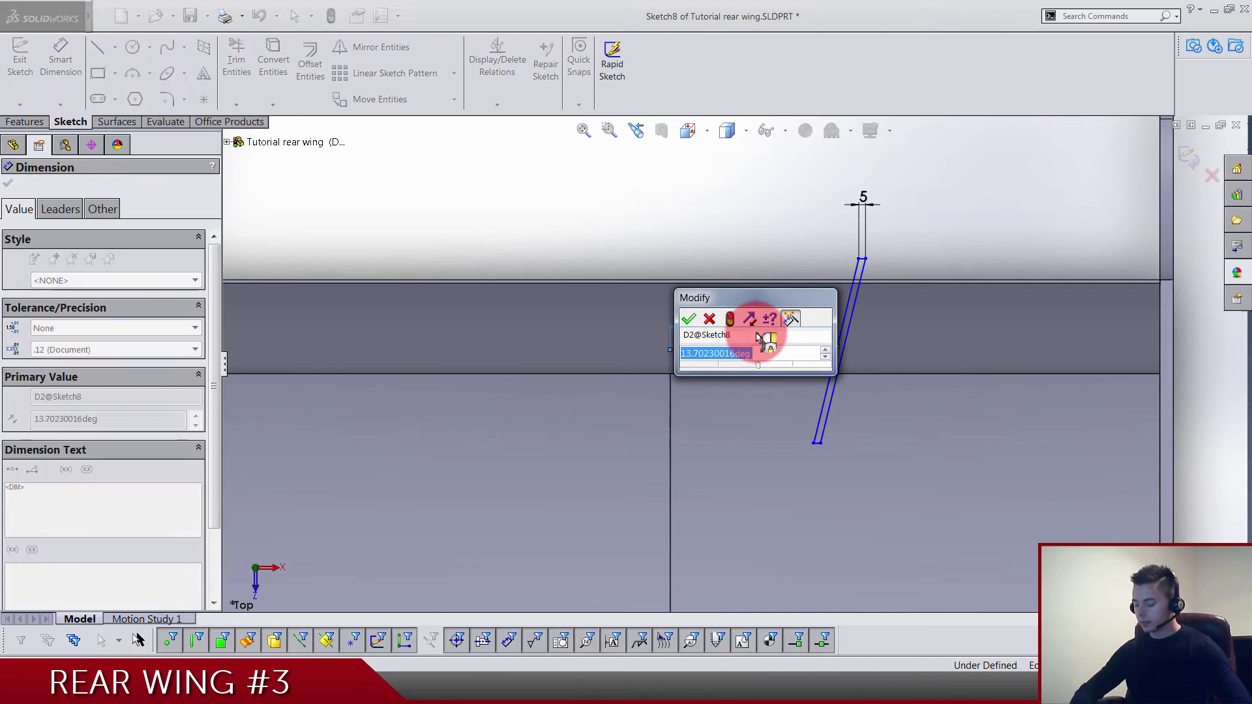
type("3")
key("Return")
left_click(728, 220)
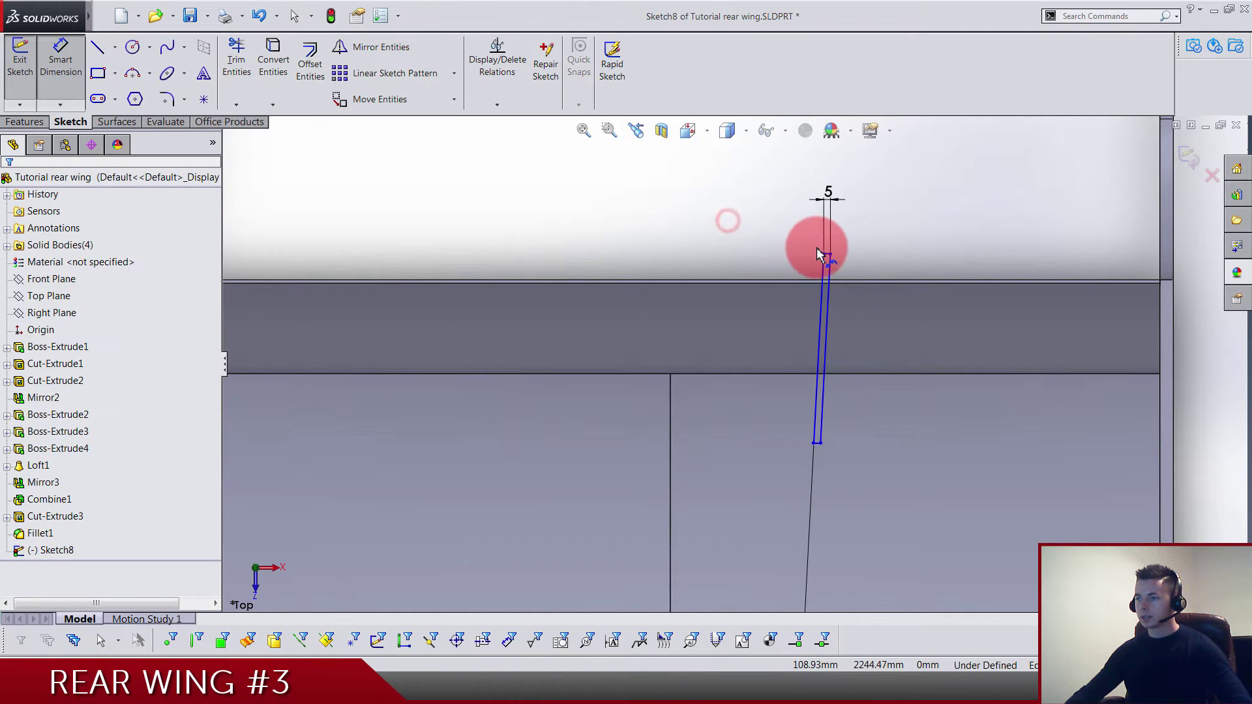
Step: Dimension the distance between the profile's upper and lower short edges to 90 mm
scroll(825, 261, "down", 5)
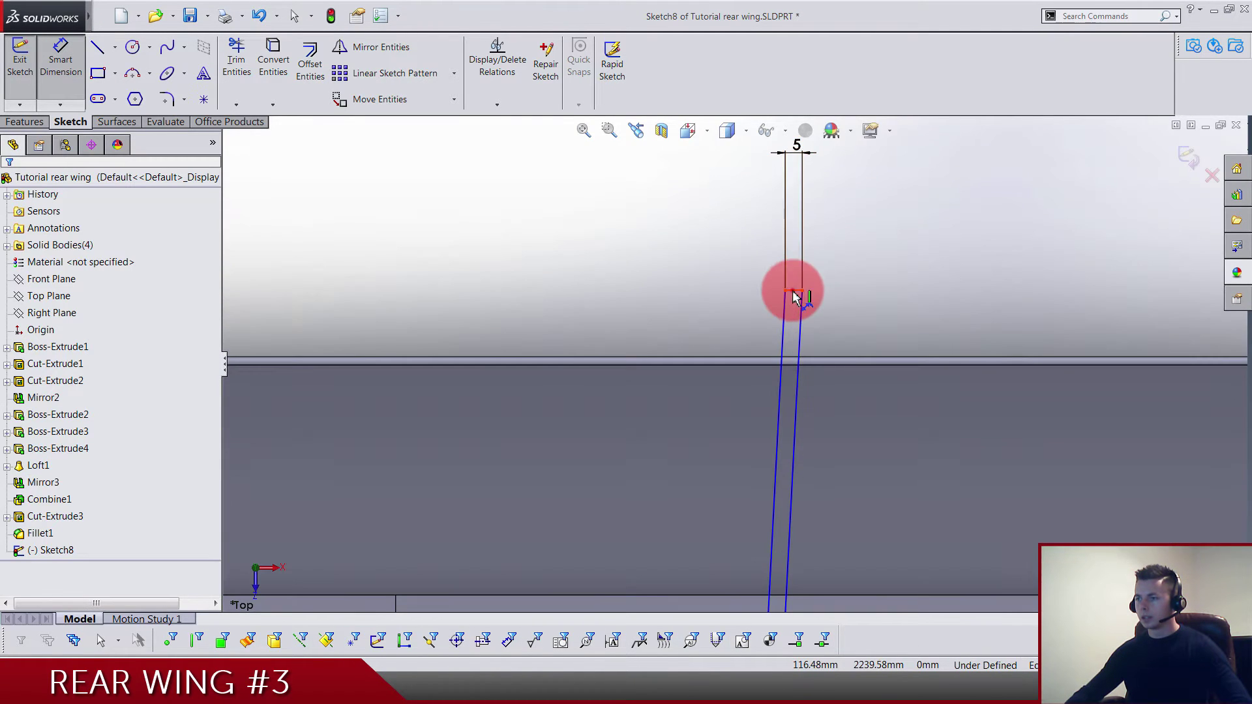
left_click(792, 291)
scroll(801, 450, "up", 5)
scroll(801, 456, "down", 2)
left_click_drag(724, 471, 710, 447)
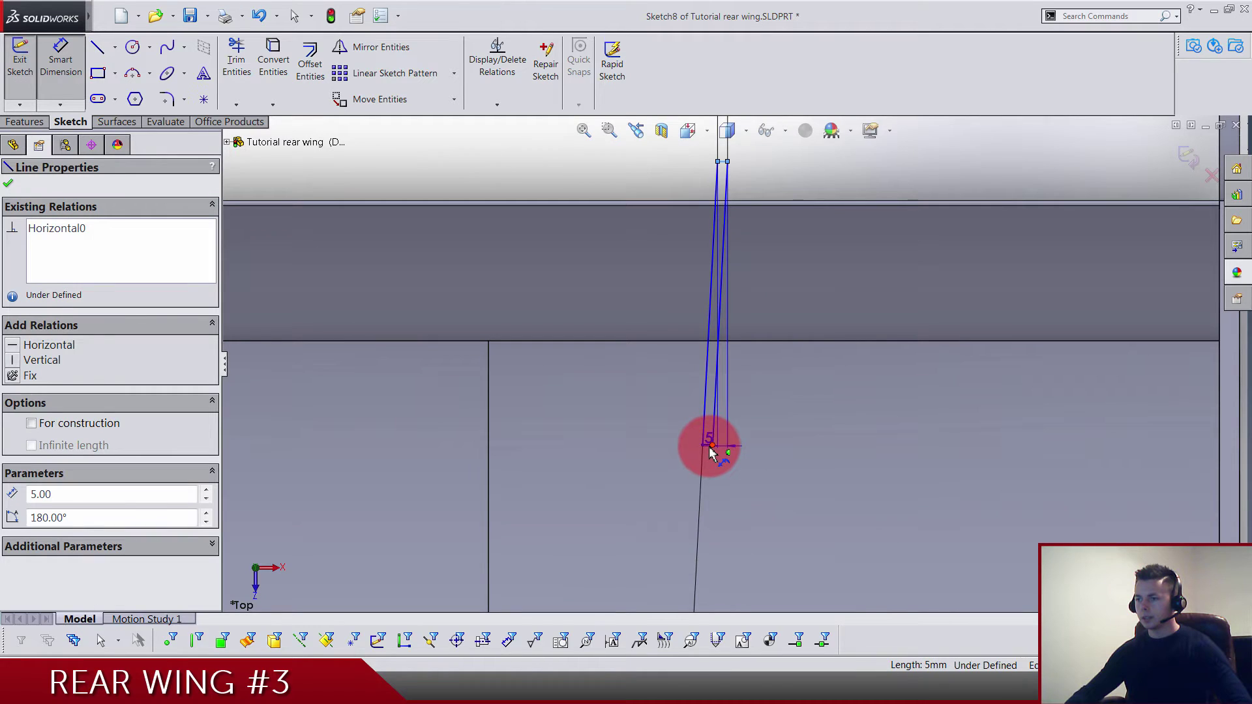
scroll(709, 447, "down", 4)
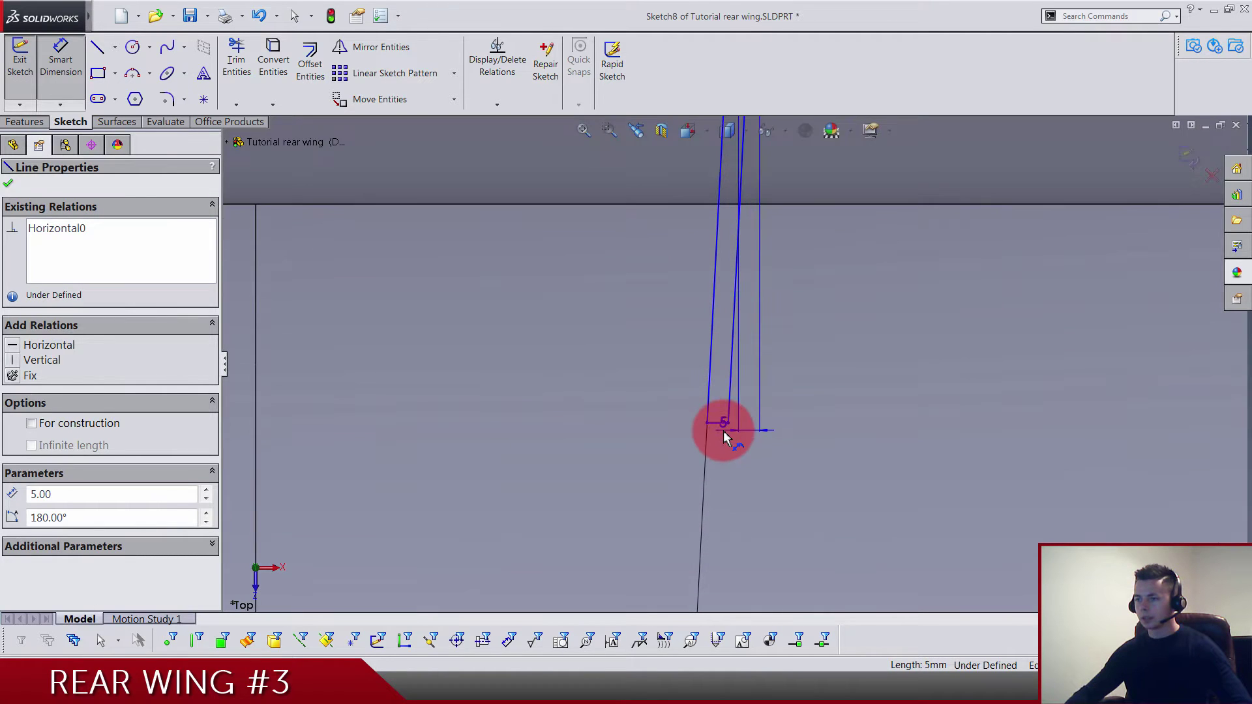
left_click(718, 425)
scroll(751, 355, "up", 5)
left_click_drag(851, 248, 847, 260)
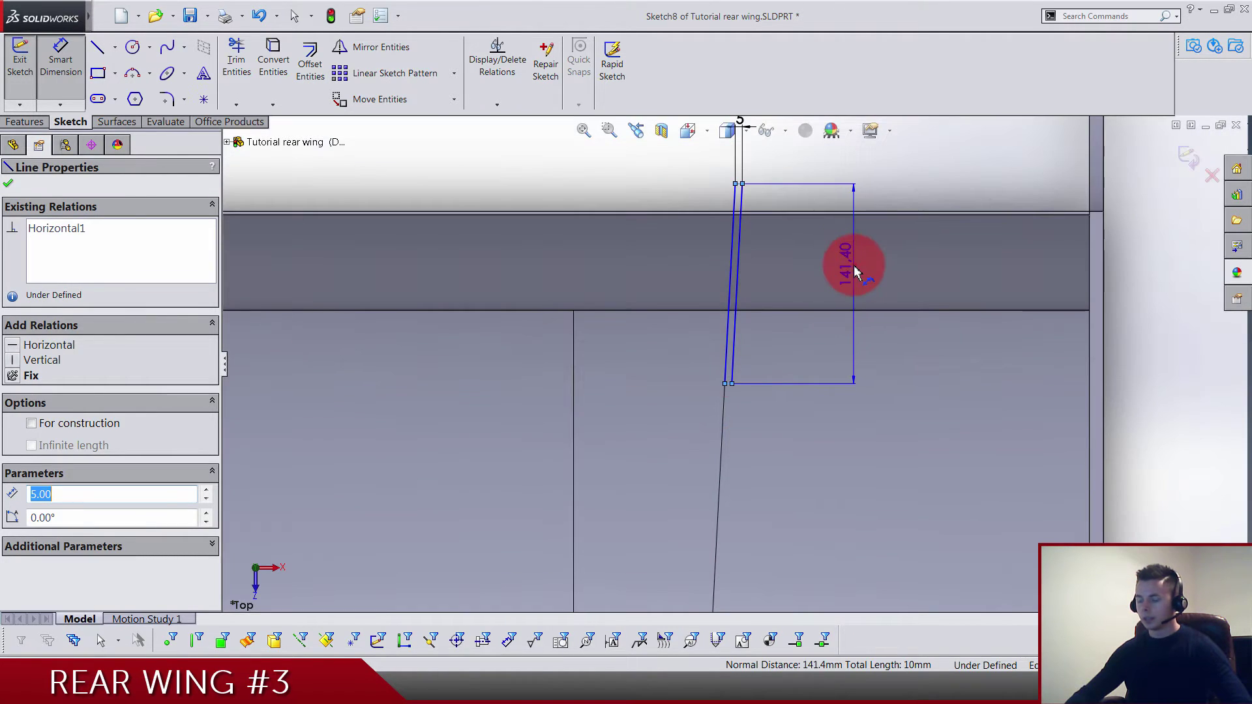
type("90")
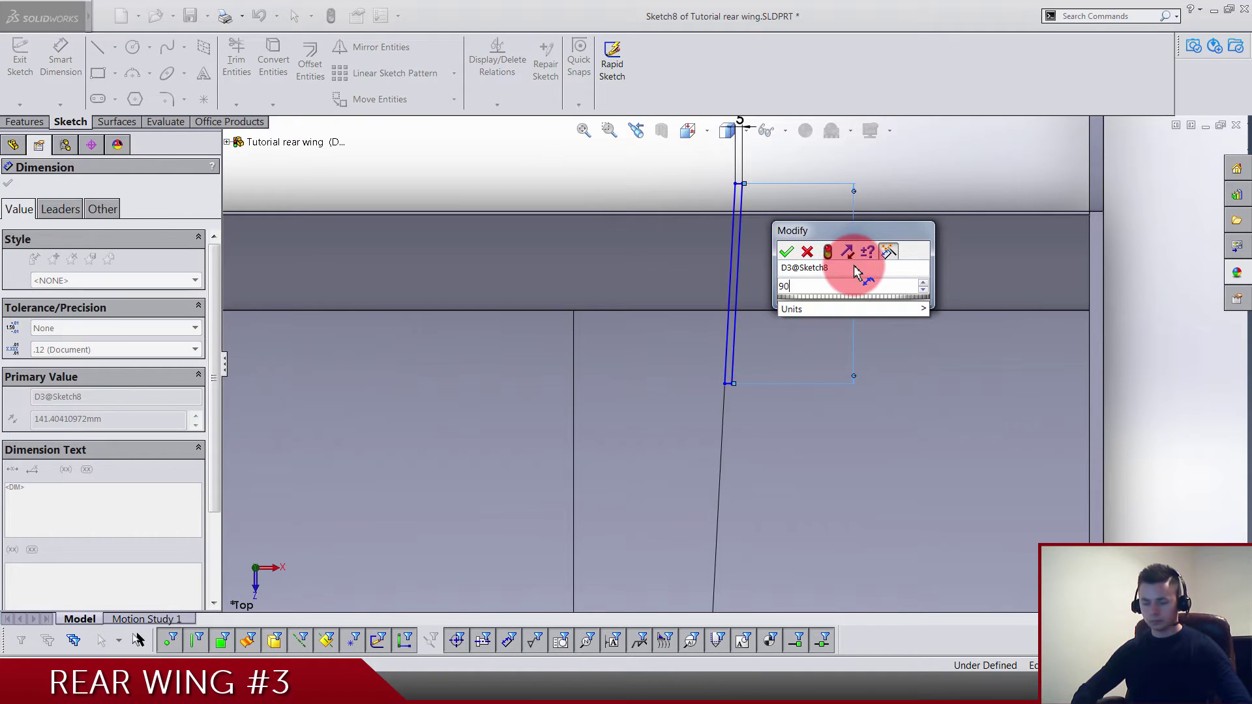
key("Return")
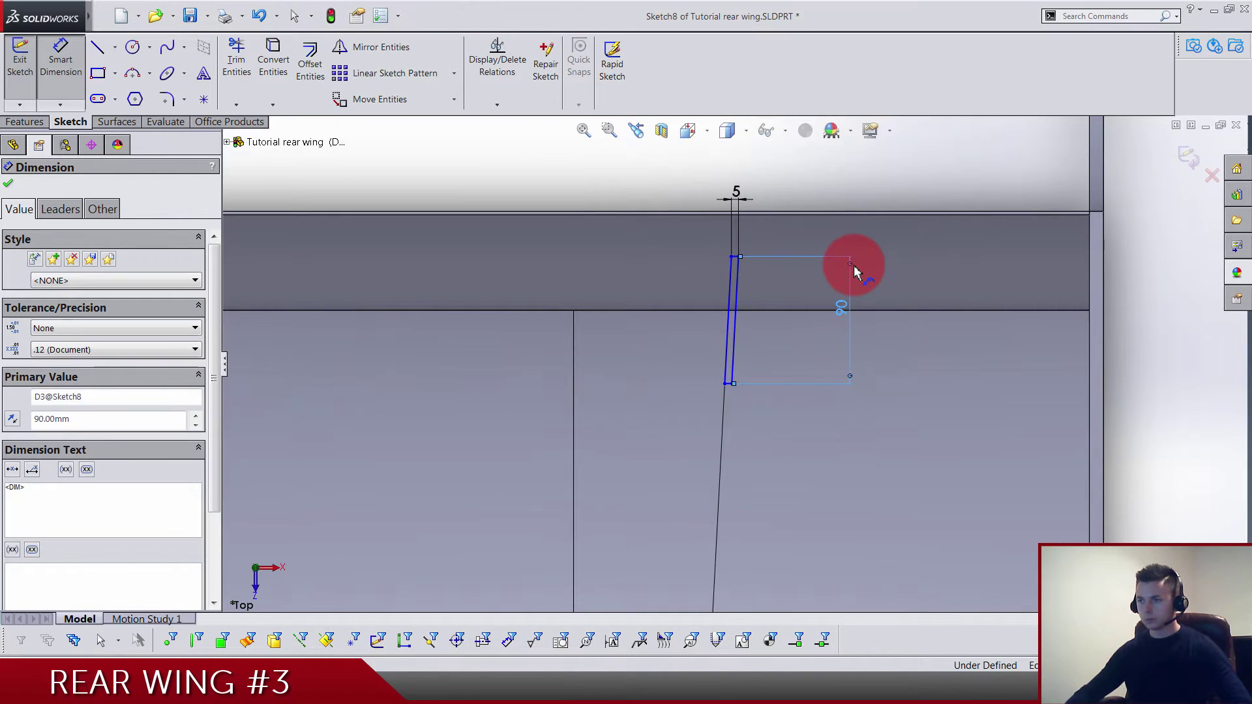
Step: Dimension the vertical distance from the profile's lower-left corner to the origin to 2140 mm
left_click(726, 390)
scroll(722, 391, "up", 6)
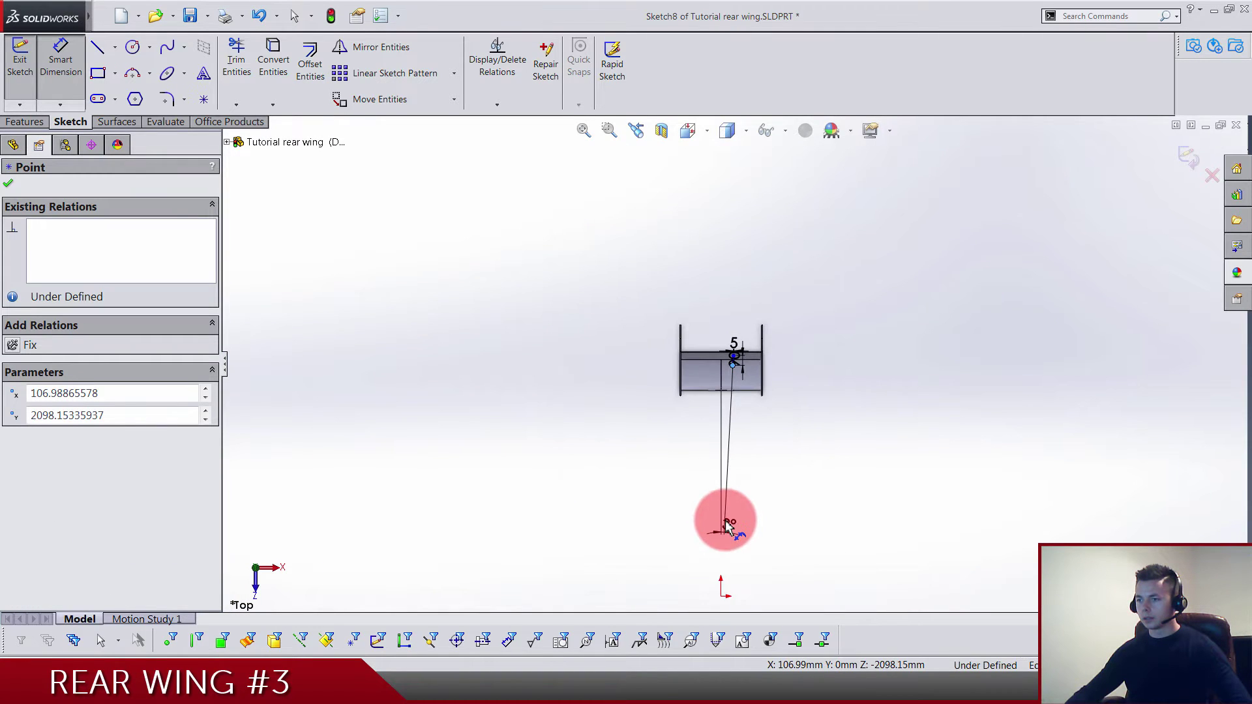
left_click(721, 596)
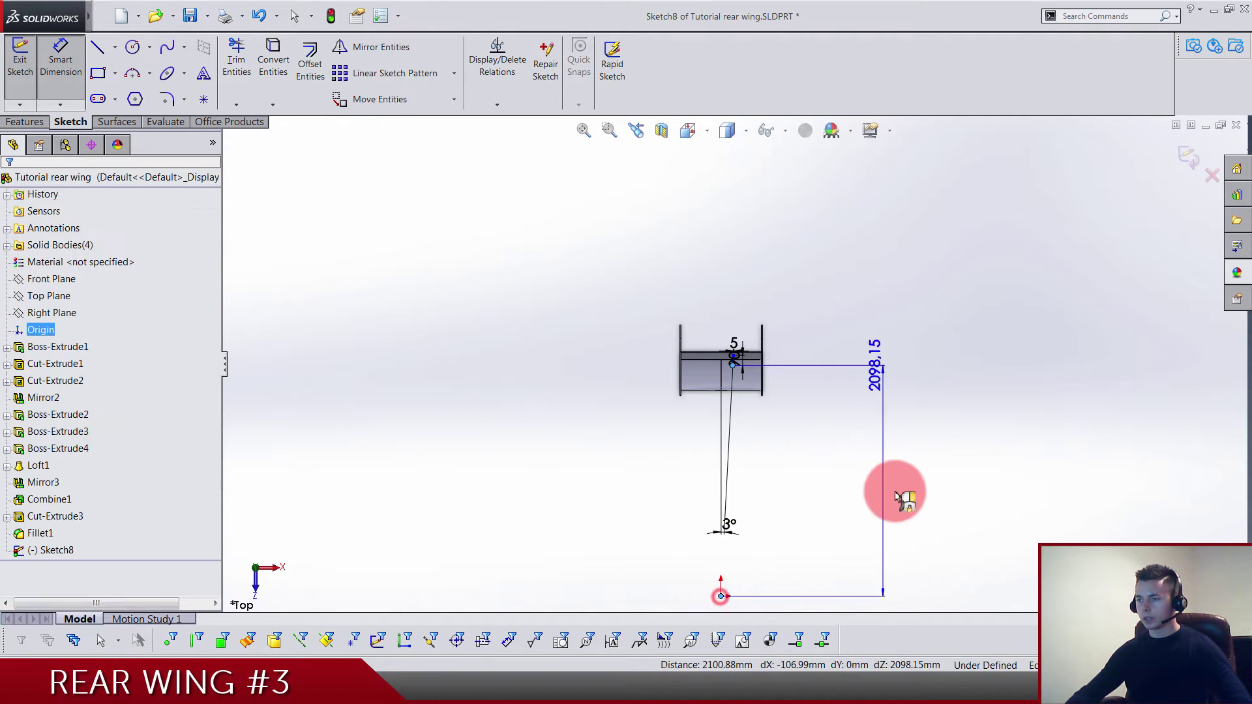
left_click(889, 492)
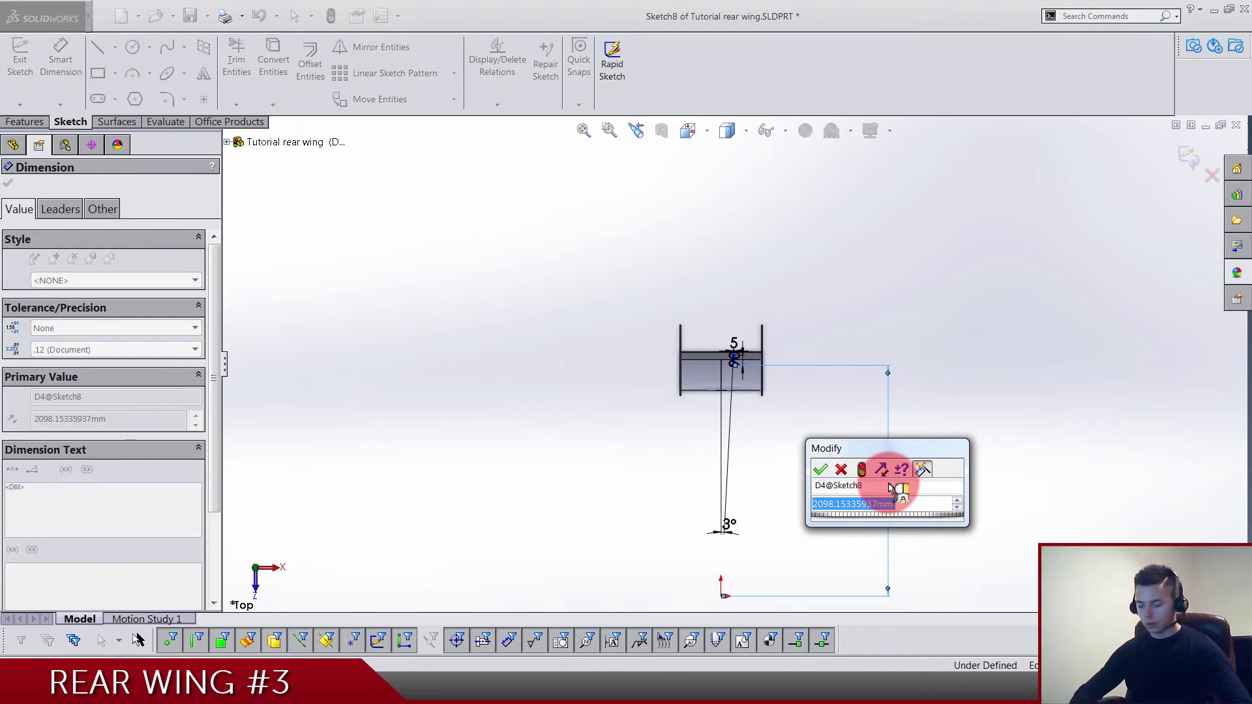
type("21")
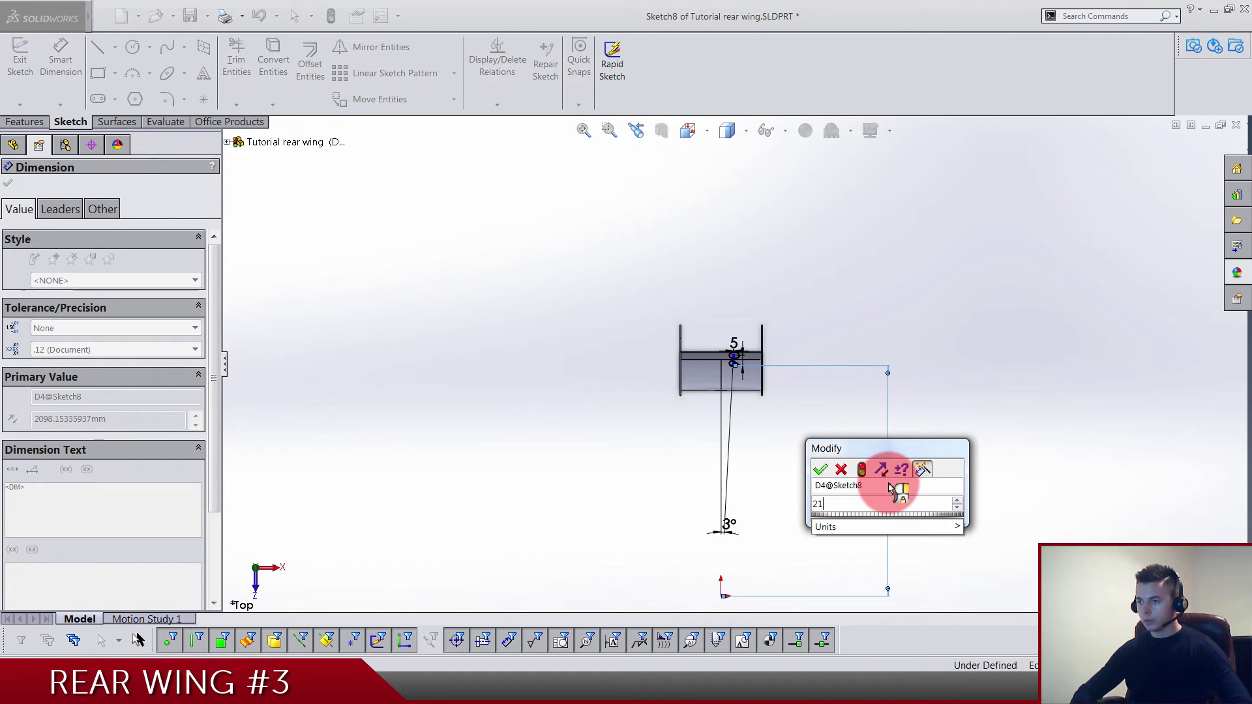
type("40")
key("Return")
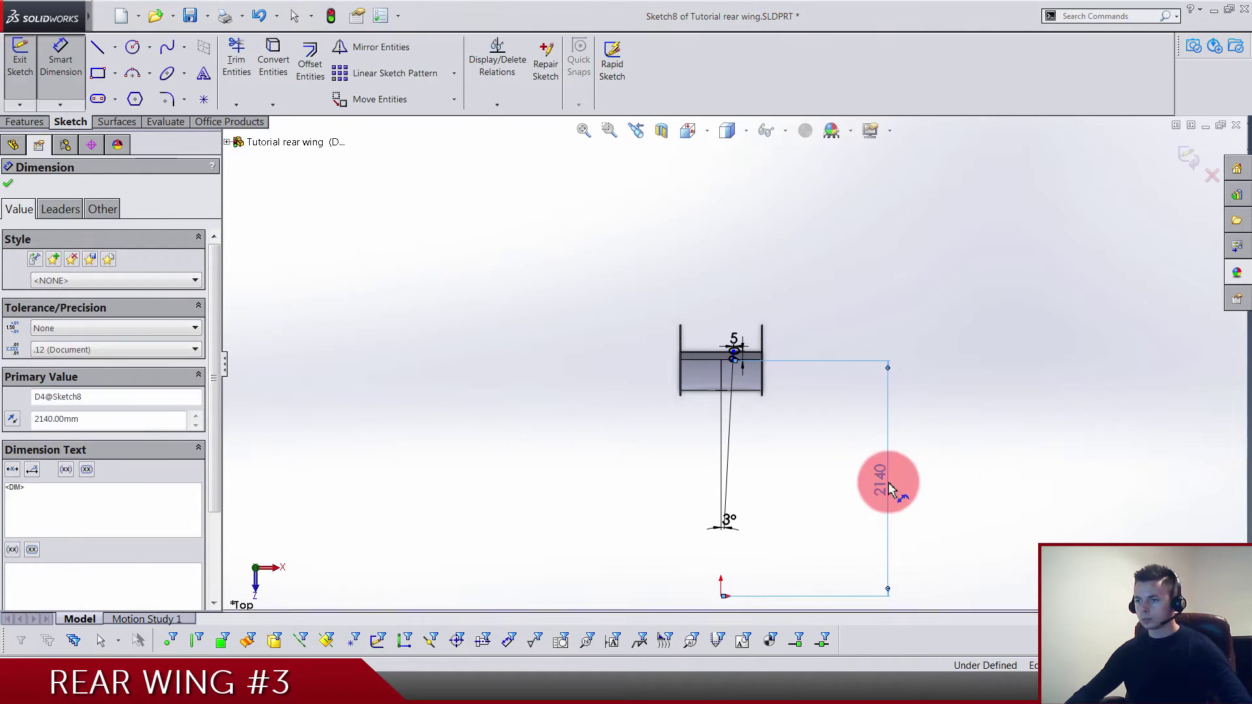
left_click(780, 469)
Step: Set the horizontal distance from the wing's centre edge to the profile's lower-left corner to 199 mm, and exit the sketch
scroll(737, 359, "down", 3)
scroll(737, 359, "down", 4)
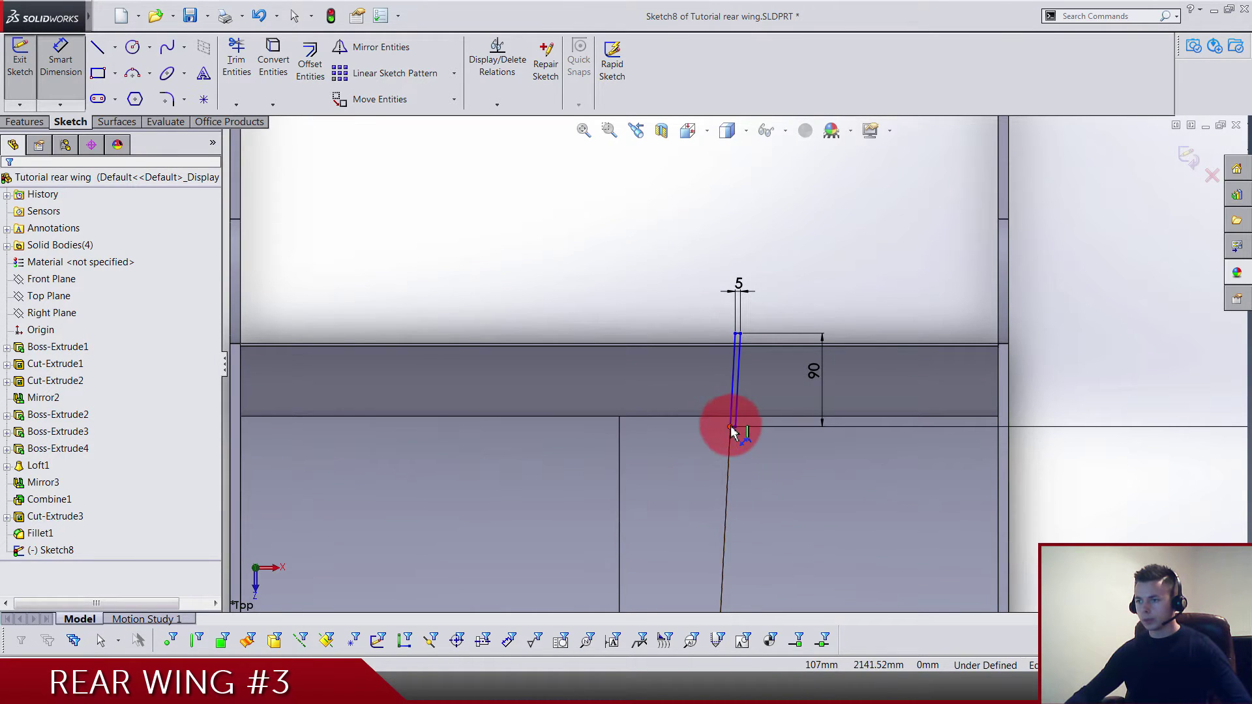
left_click(730, 426)
left_click(620, 512, "ctrl")
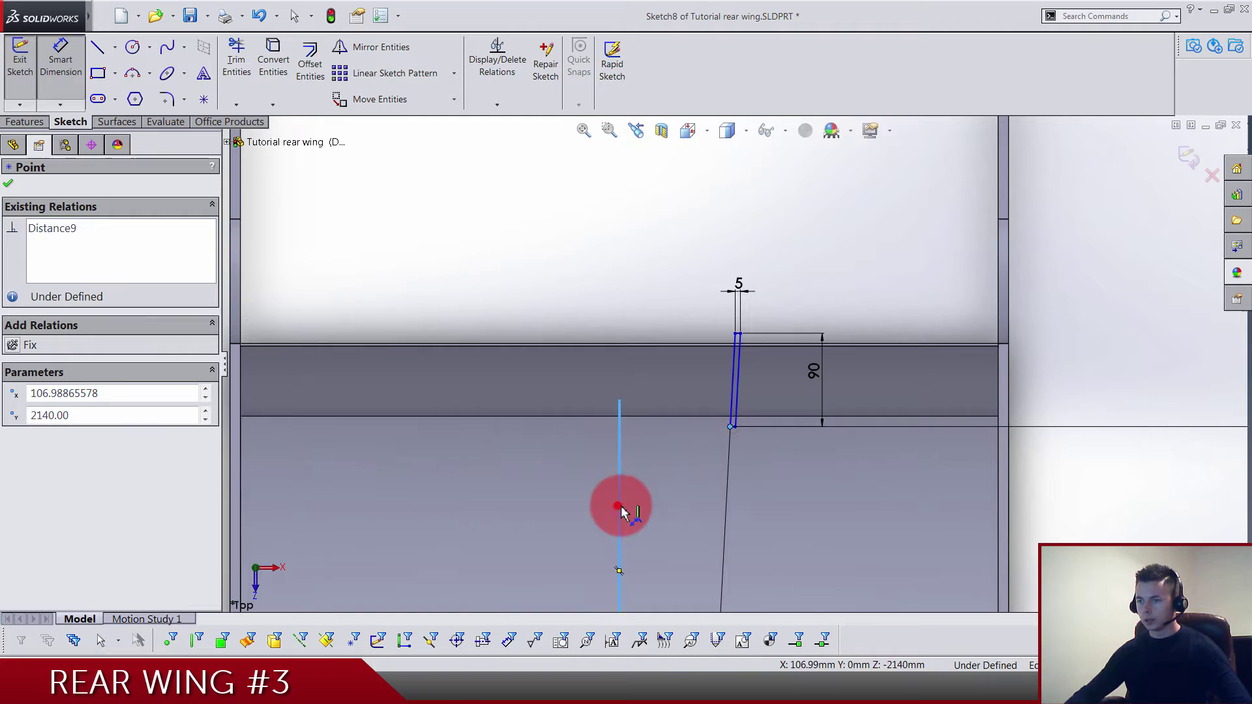
left_click(667, 480)
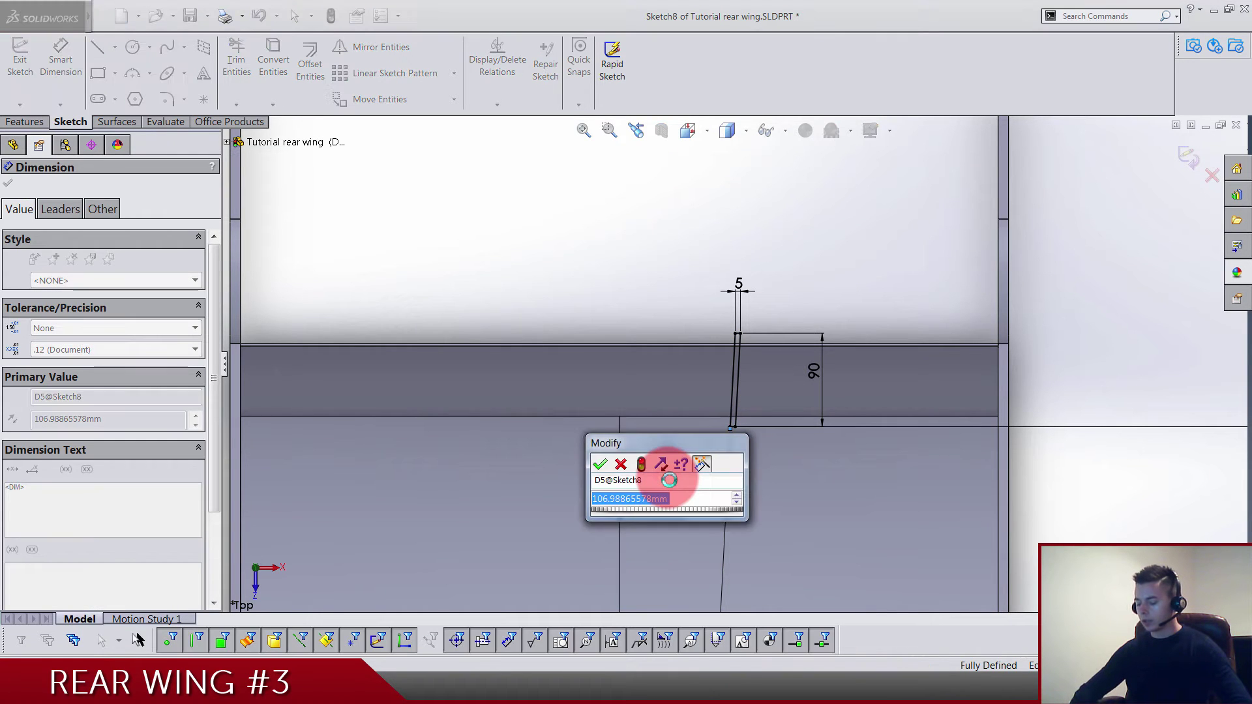
type("199")
key("Return")
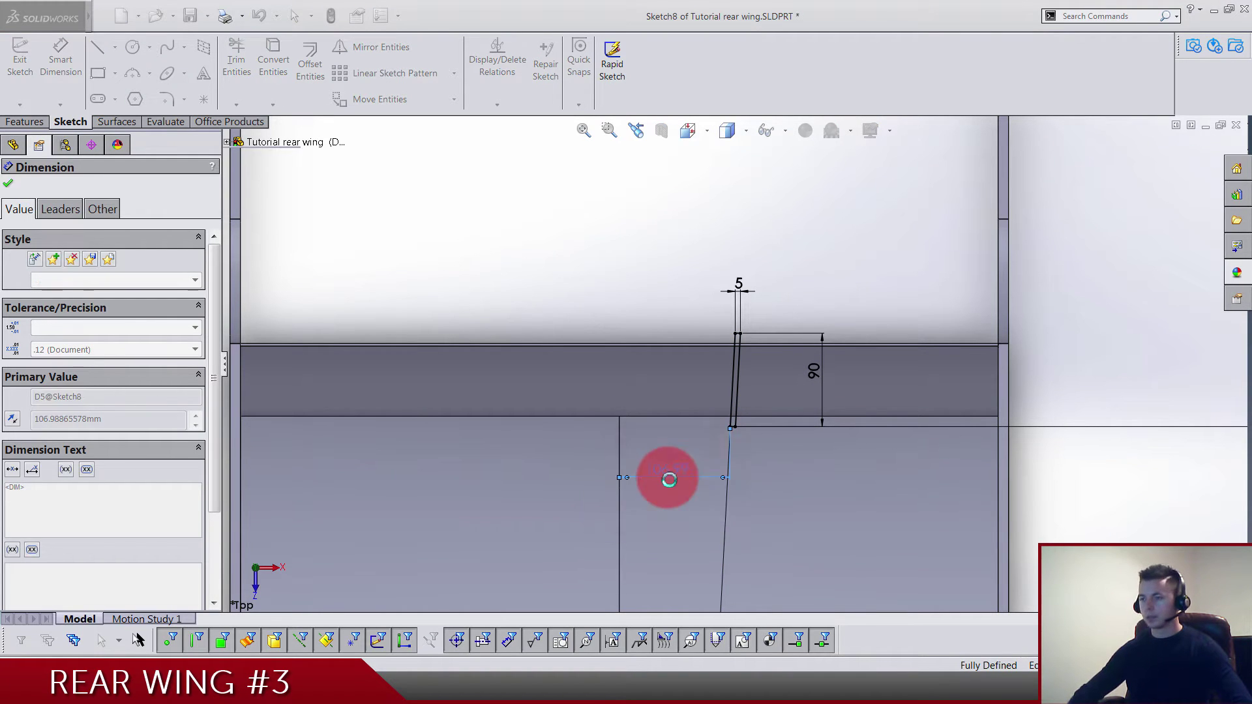
scroll(797, 424, "up", 5)
left_click(1189, 156)
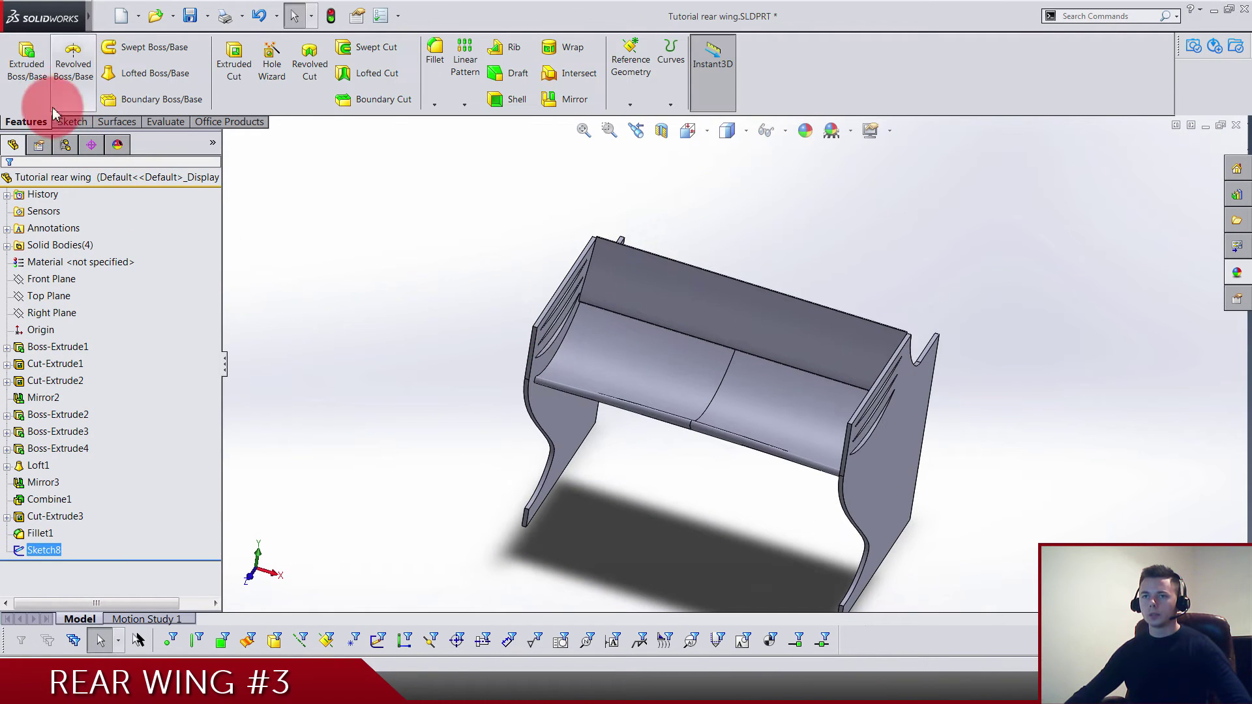
Step: Extrude the slanted support profile upward by 1200 mm as a separate body, without merging the result
left_click(40, 83)
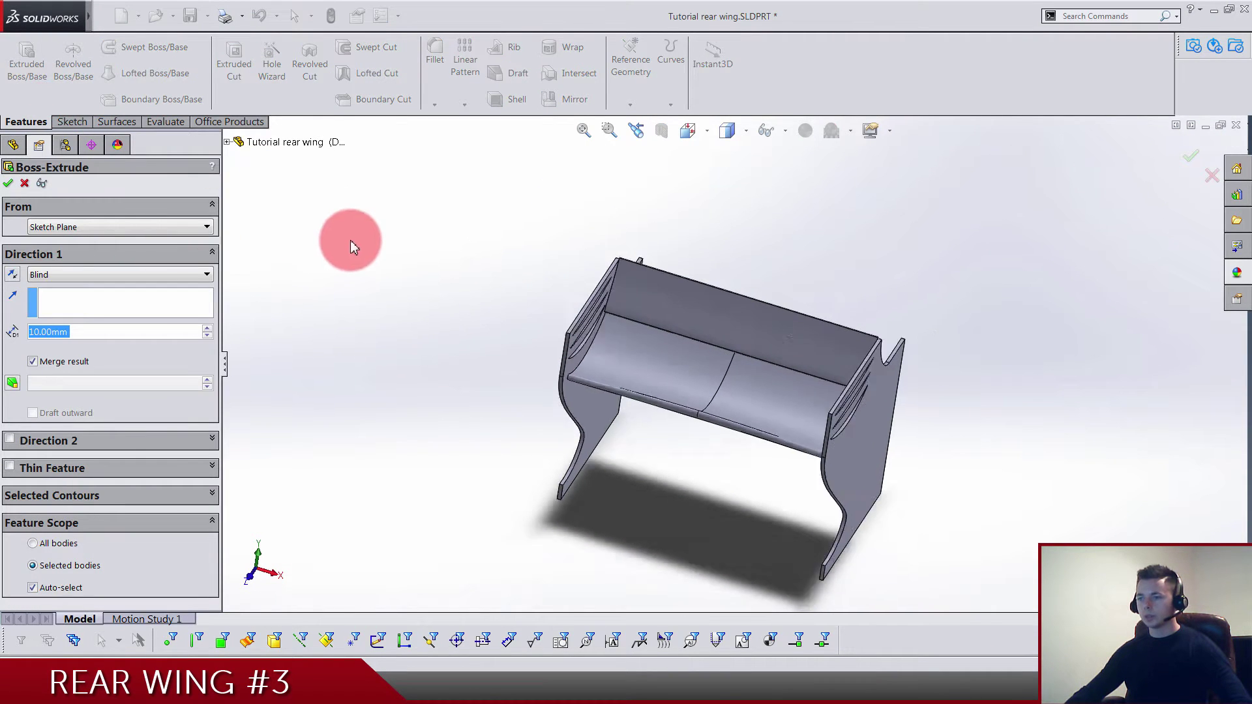
scroll(356, 246, "up", 3)
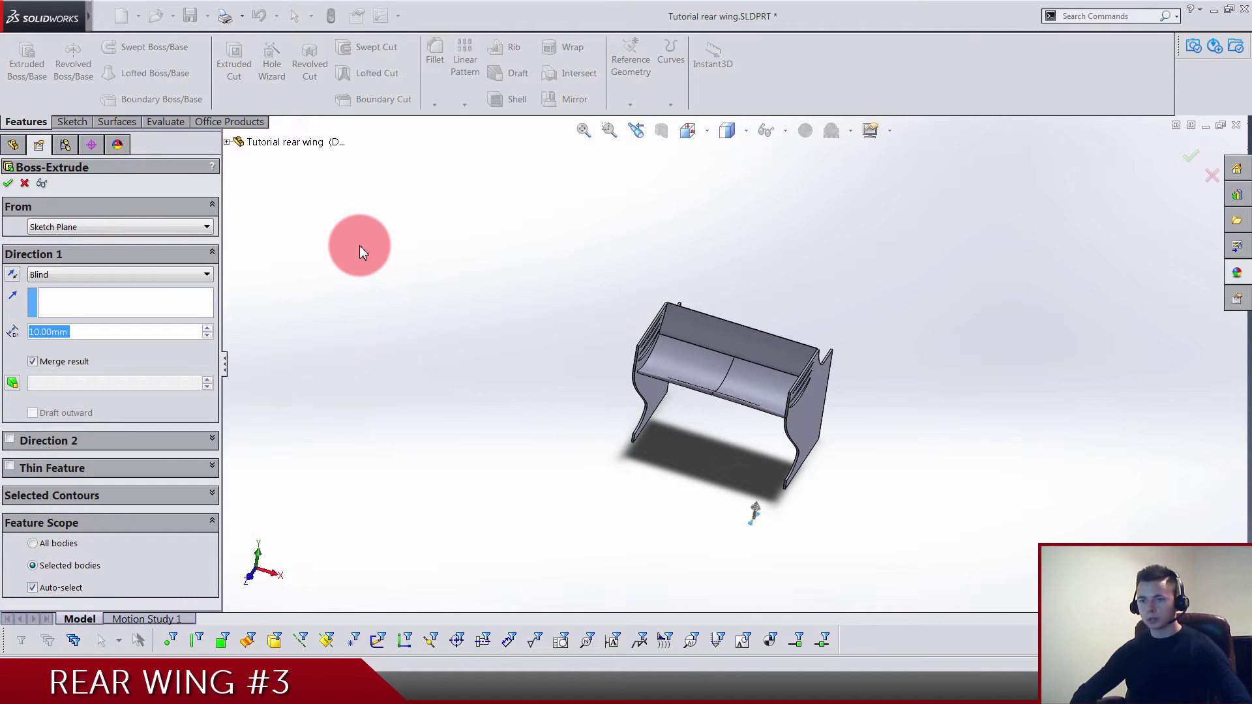
type("1200")
key("Return")
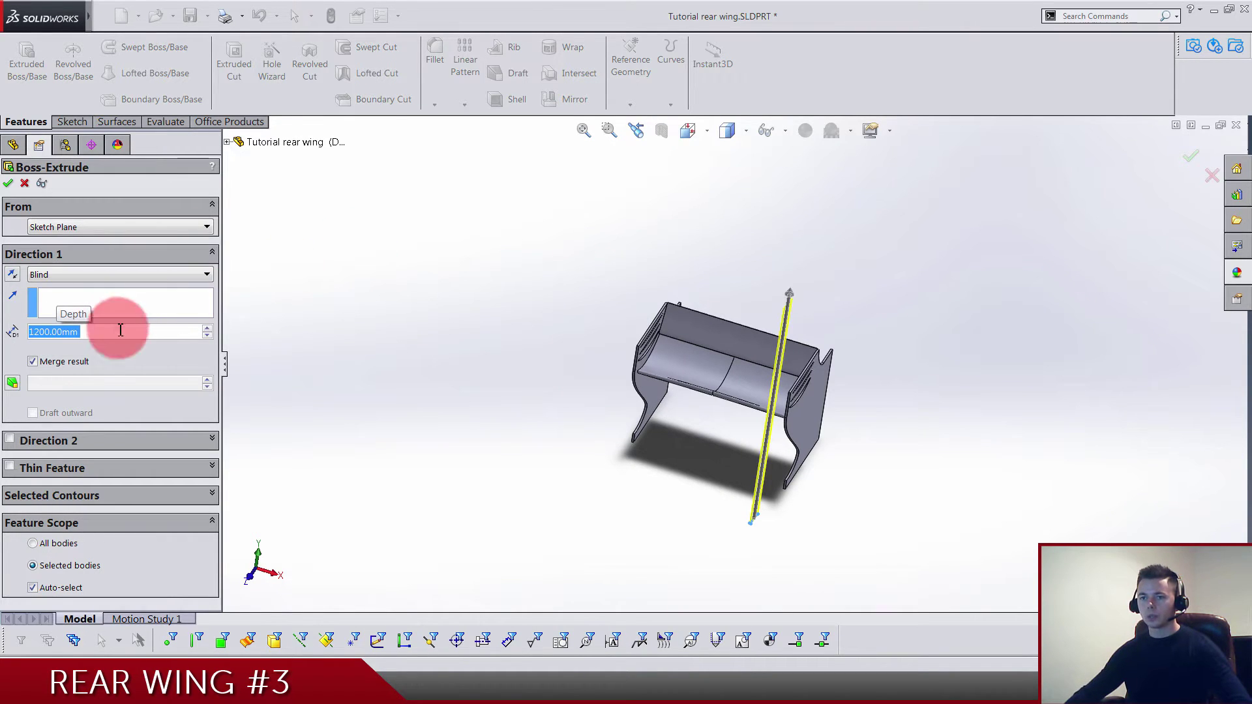
left_click(79, 365)
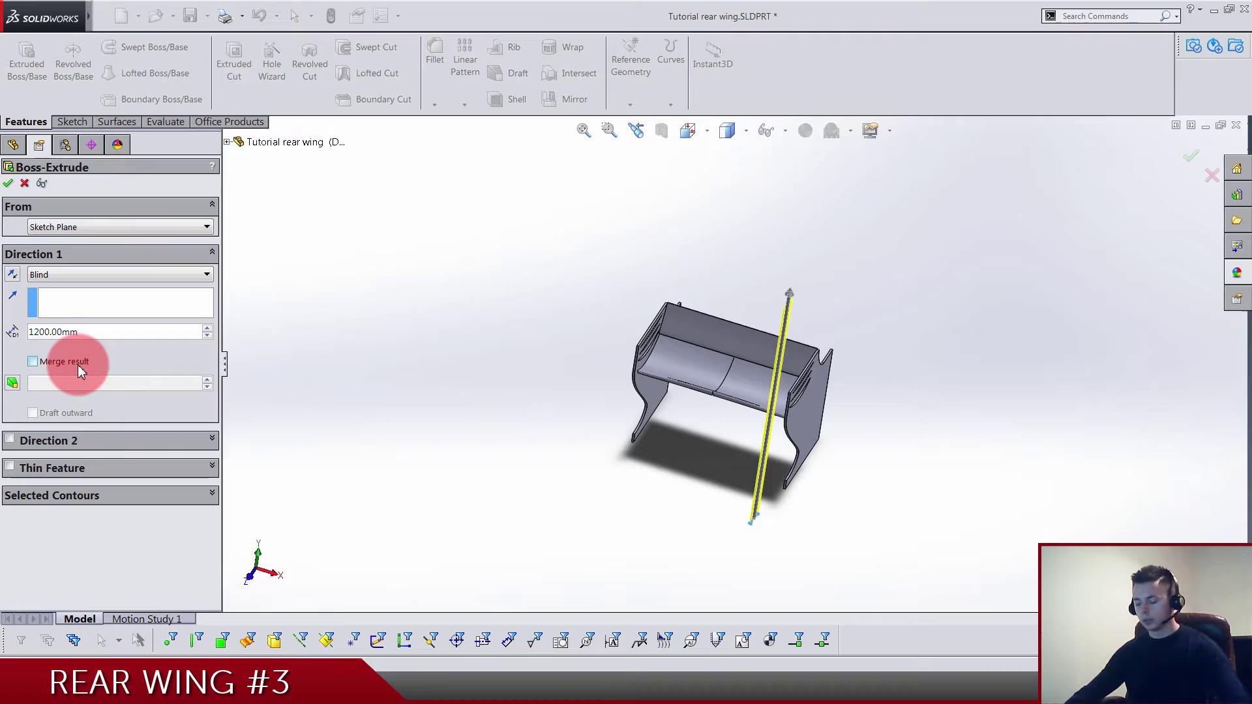
key("Return")
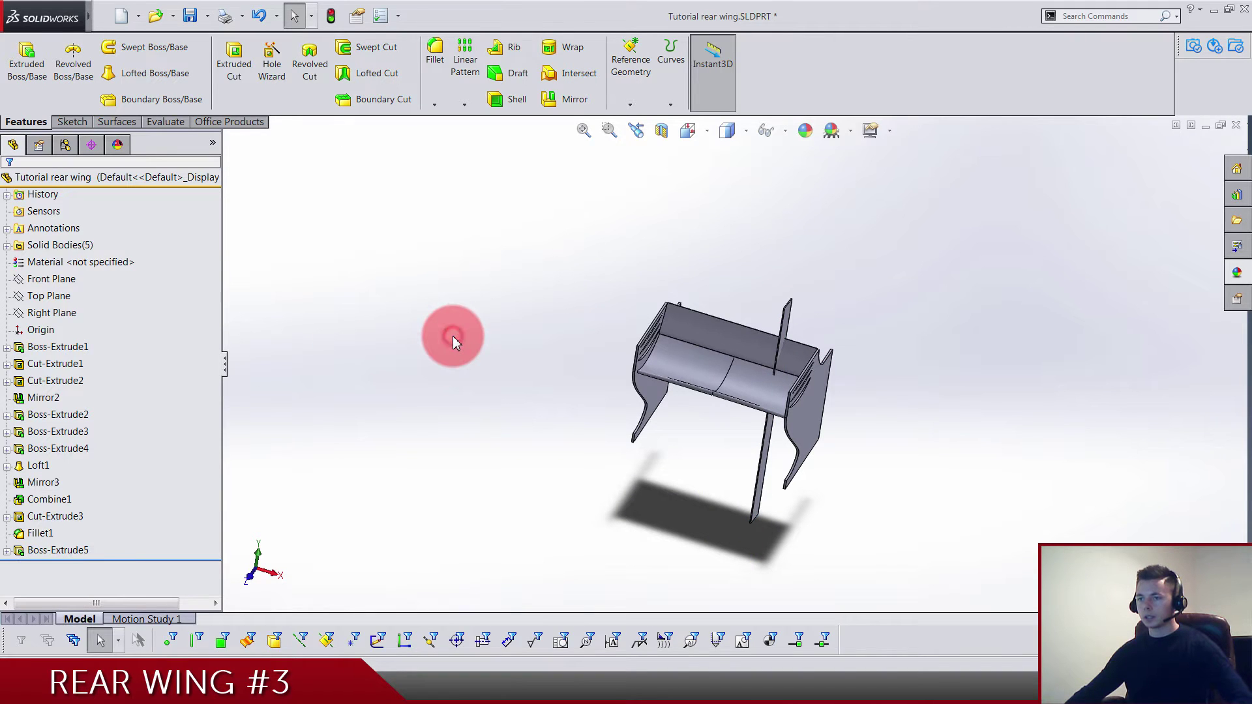
Step: Start a sketch on the Right Plane for cutting the support around the upper wing element
left_click(70, 315)
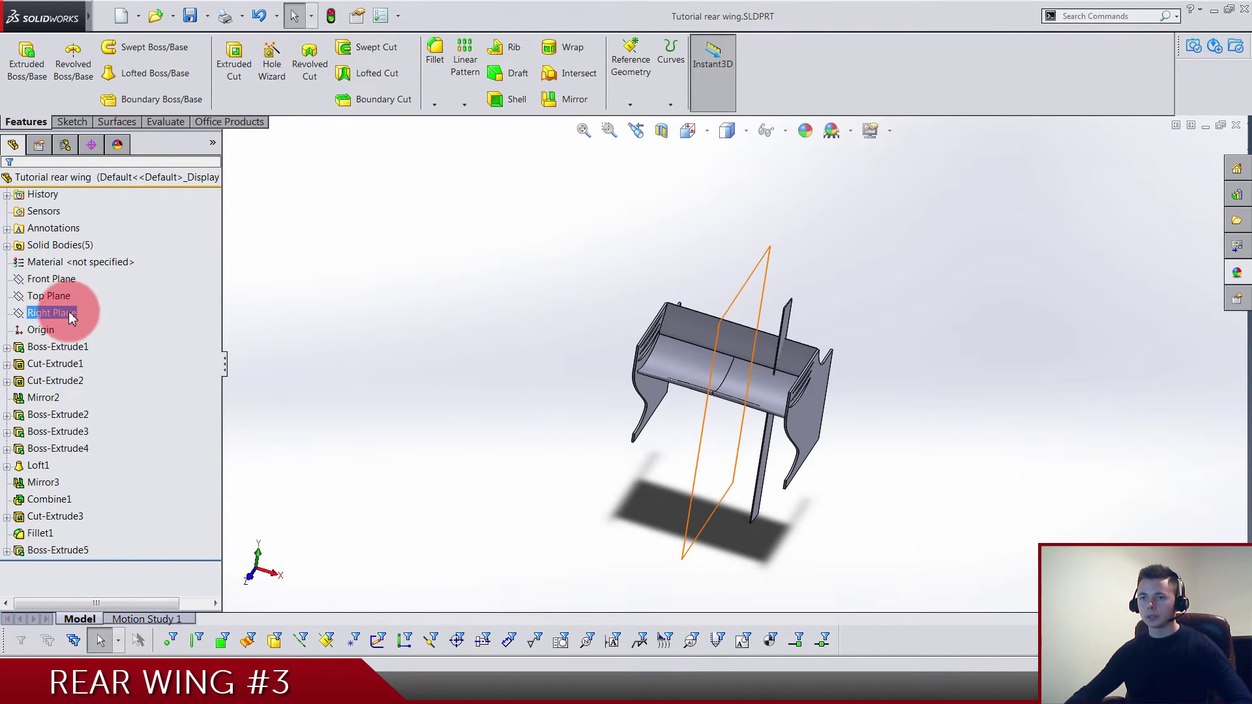
left_click(83, 291)
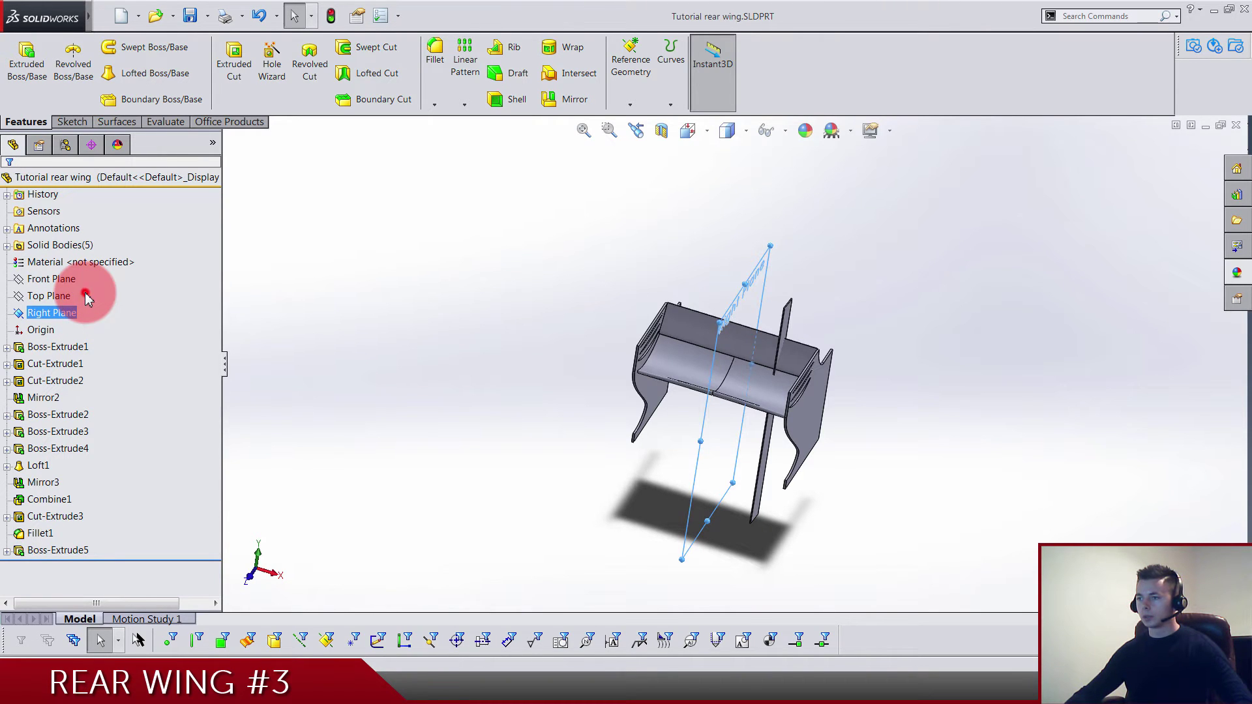
scroll(762, 234, "down", 4)
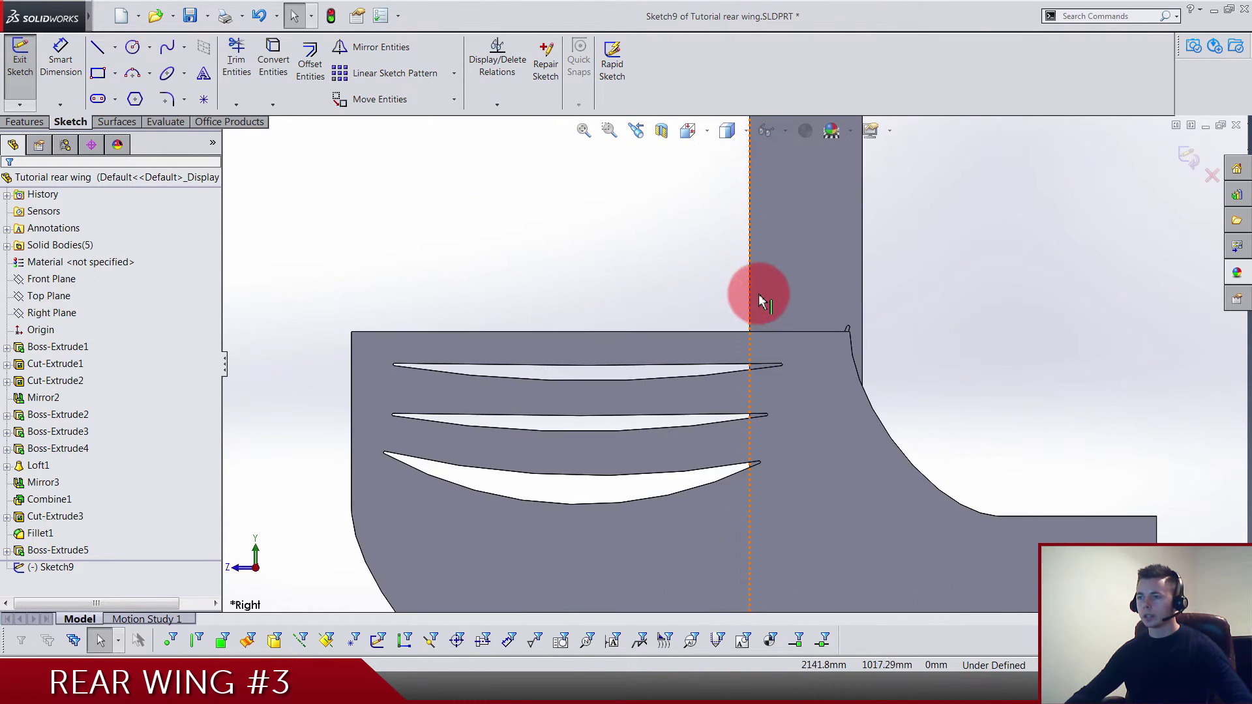
middle_click_drag(794, 325, 851, 404)
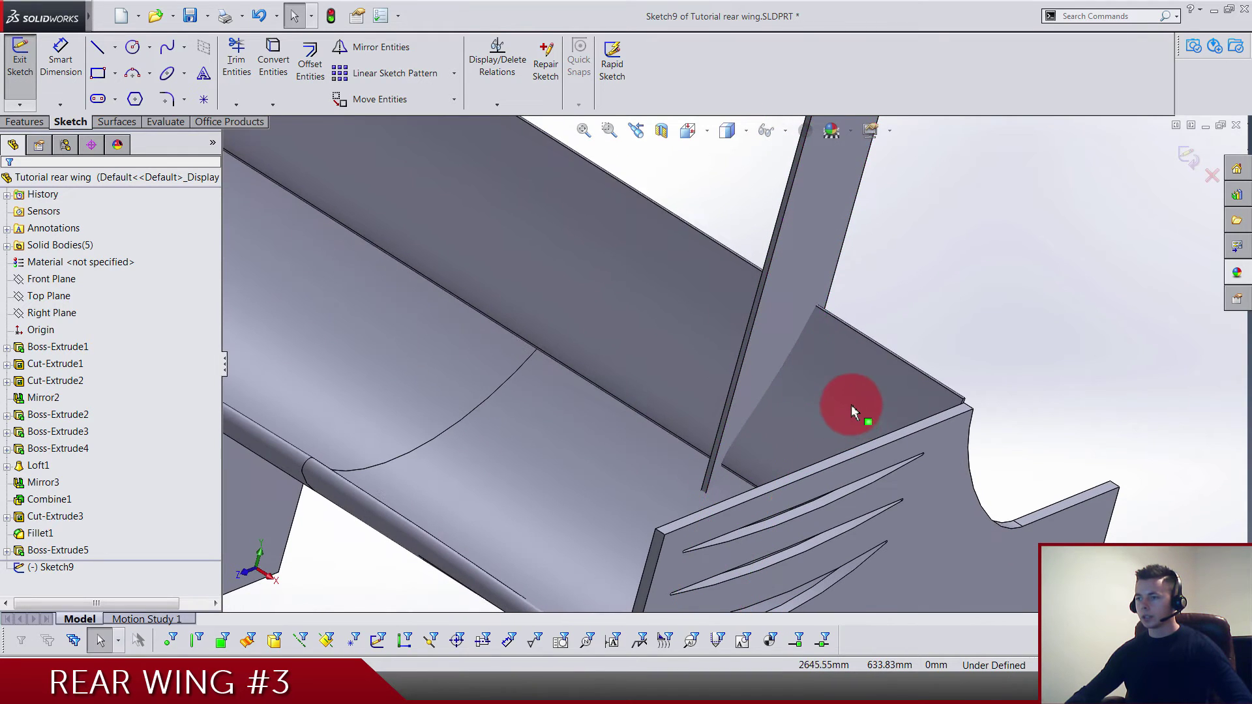
Step: Convert the upper wing element's profile from Sketch4 of Boss-Extrude2 into the current sketch
left_click(852, 405)
scroll(852, 409, "up", 2)
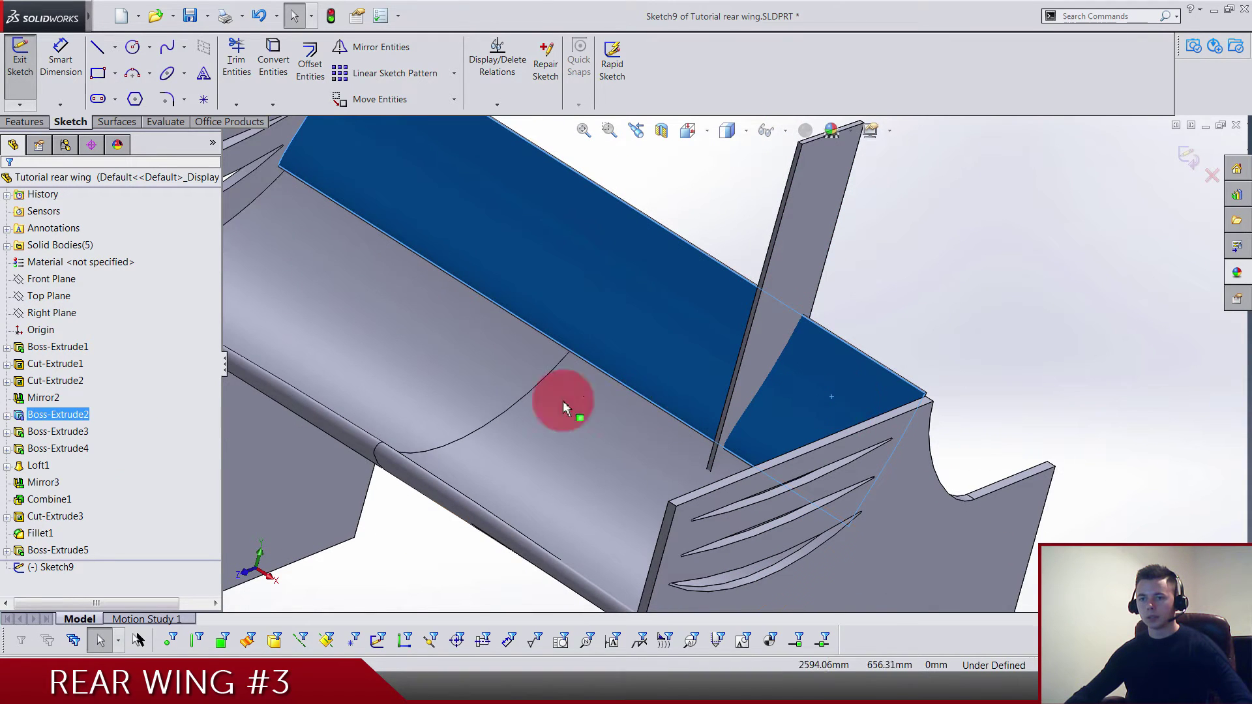
left_click(8, 416)
left_click(72, 435)
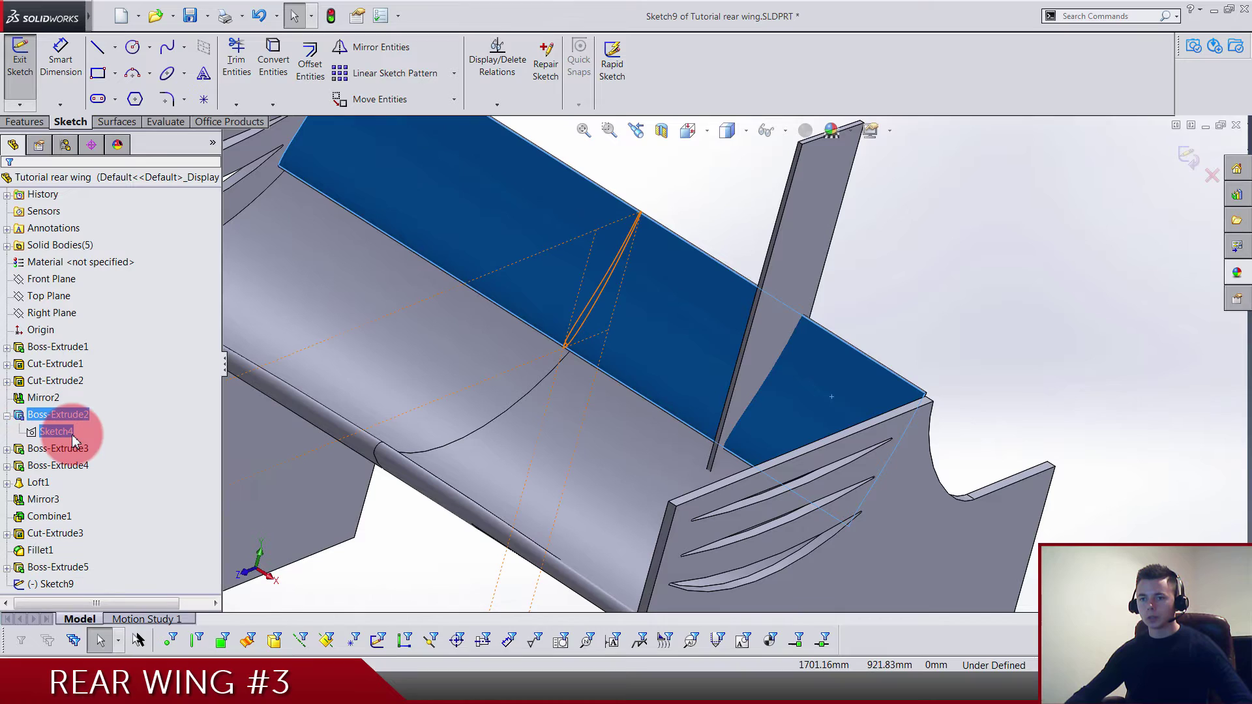
left_click(73, 435)
left_click(59, 429)
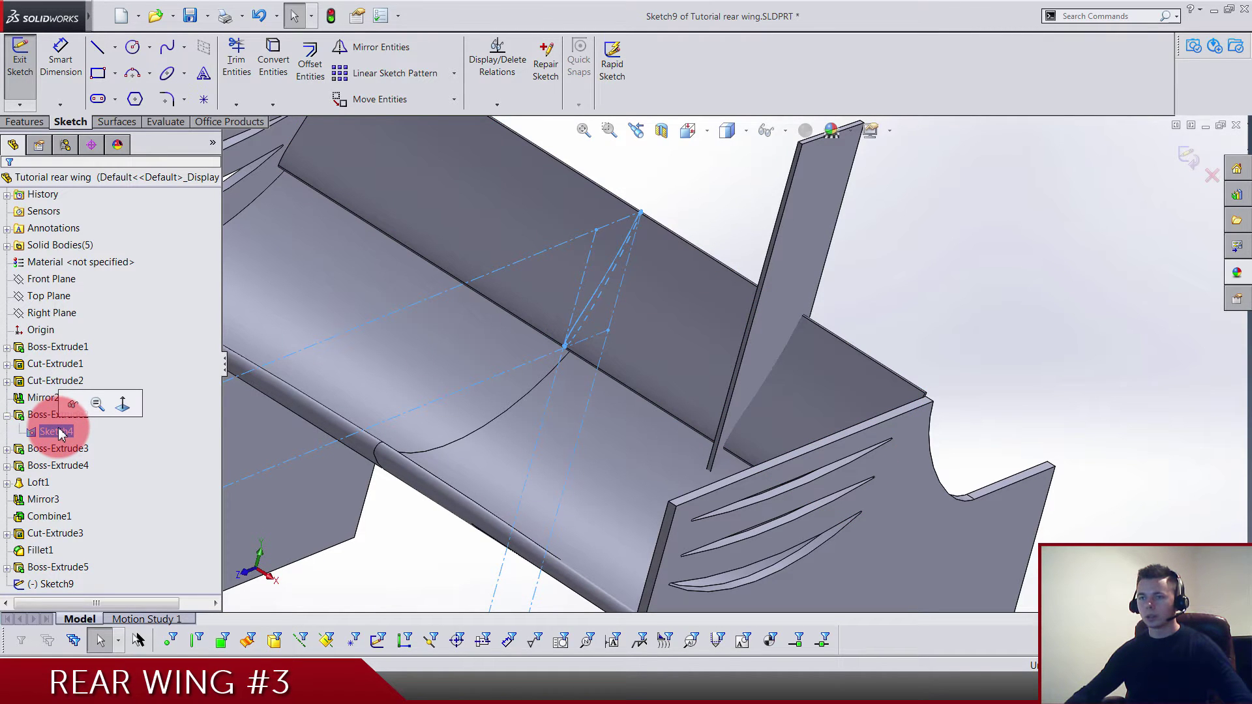
left_click(285, 88)
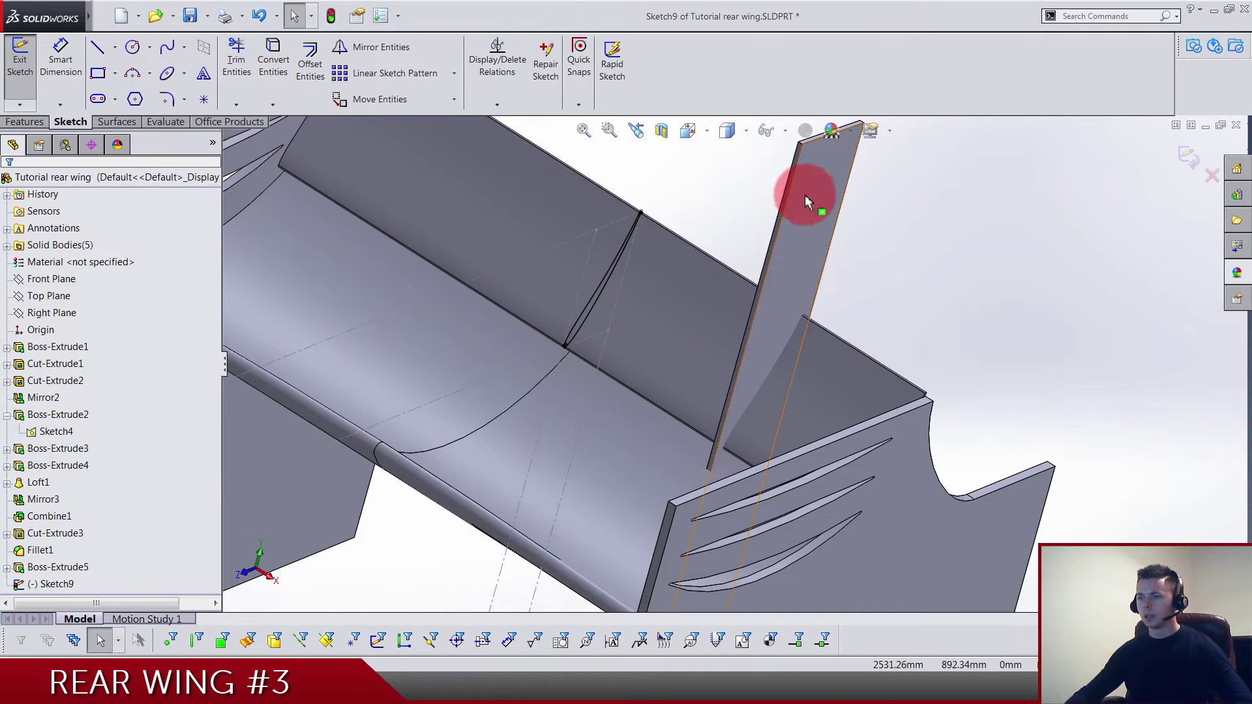
Step: Hide the original Sketch4 under Boss-Extrude2, keeping the converted profile in a view normal to the sketch
left_click(700, 145)
left_click(721, 182)
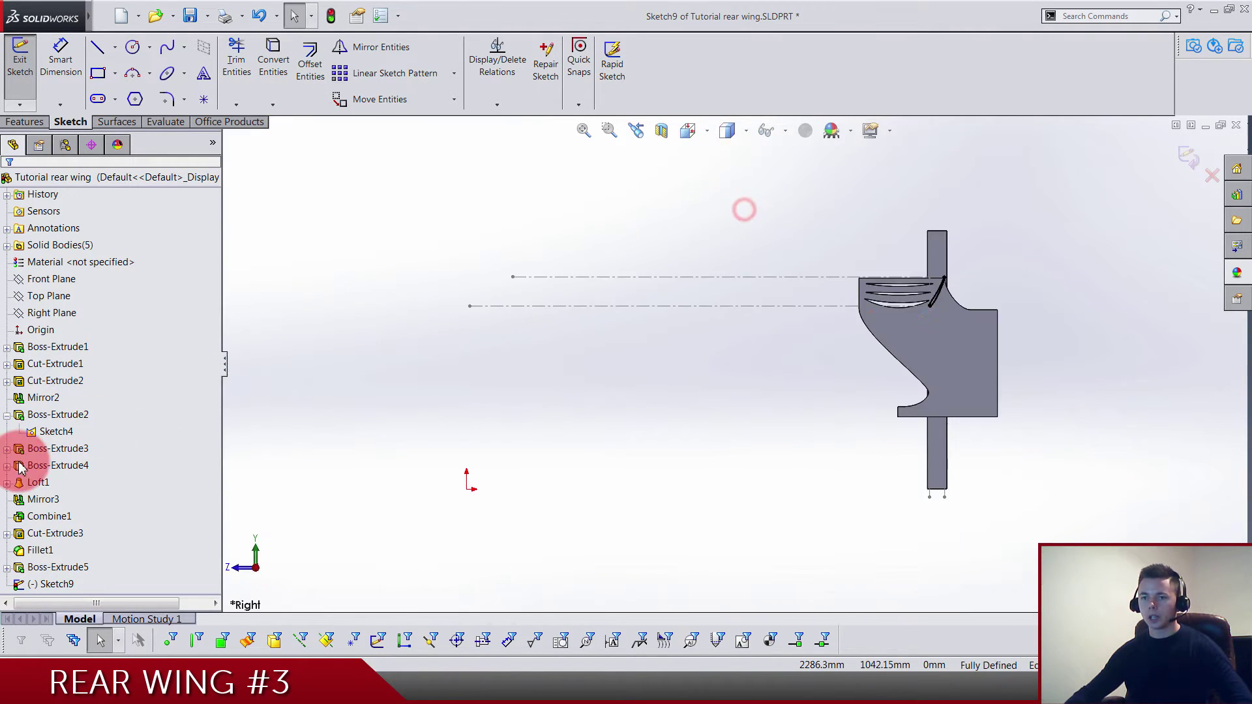
left_click(56, 432)
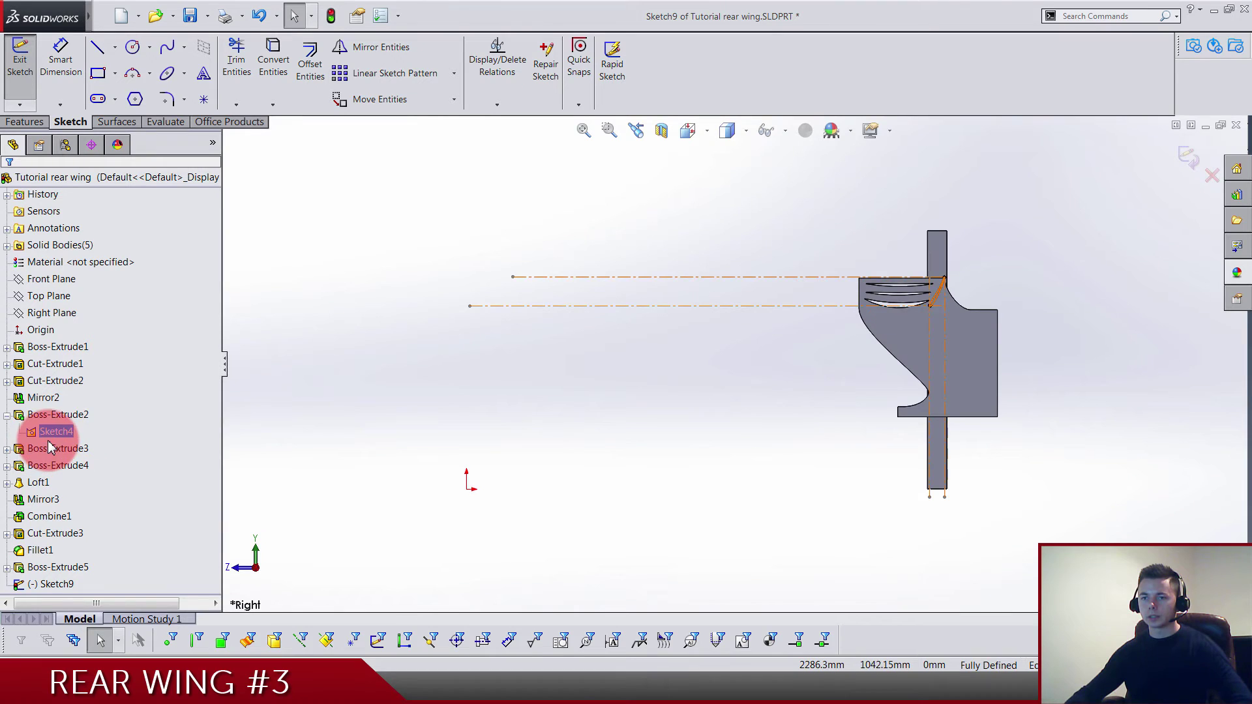
left_click(6, 414)
left_click(557, 272)
Step: Trim away the inner parts of the circles at both tips of the converted wing profile
scroll(929, 309, "down", 8)
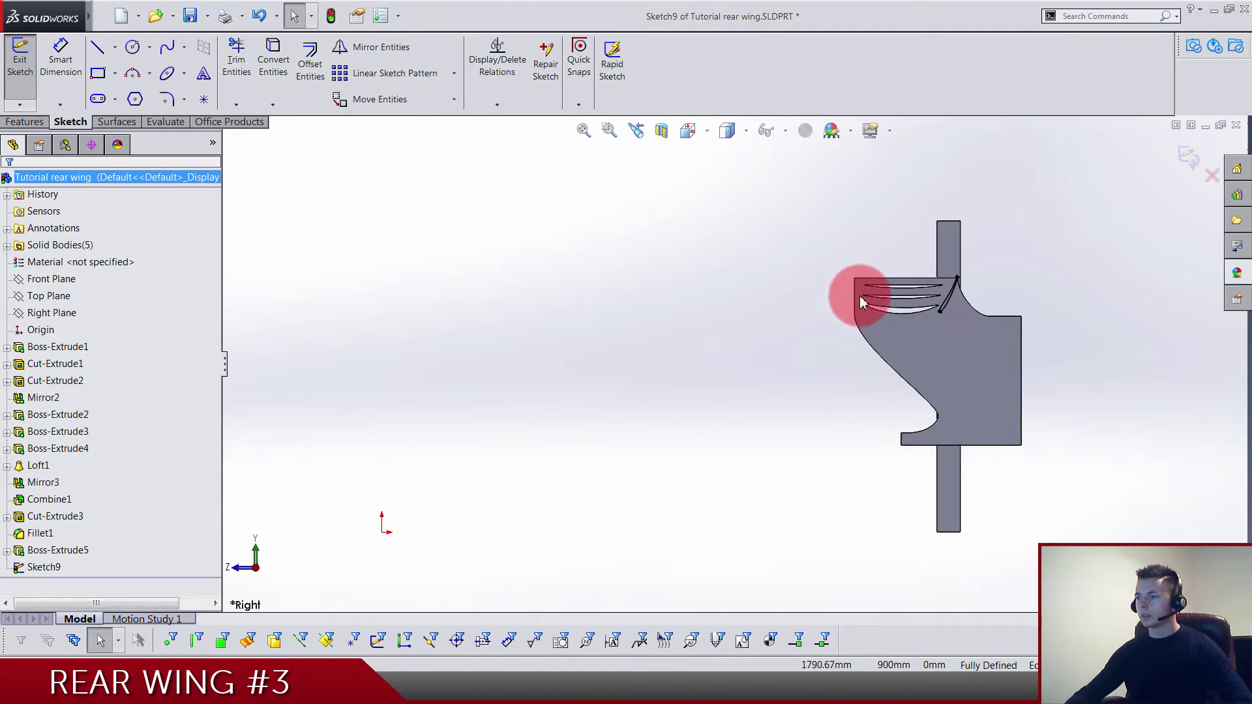
scroll(684, 398, "down", 4)
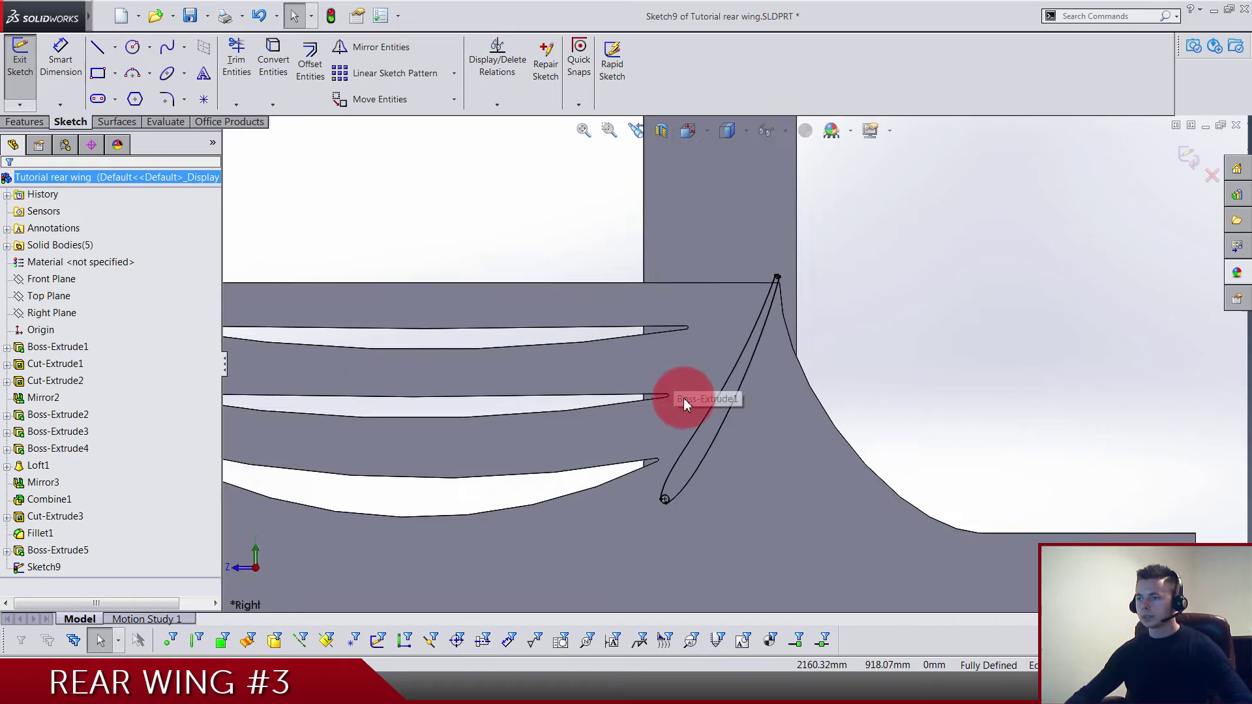
scroll(800, 269, "up", 2)
scroll(801, 269, "down", 1)
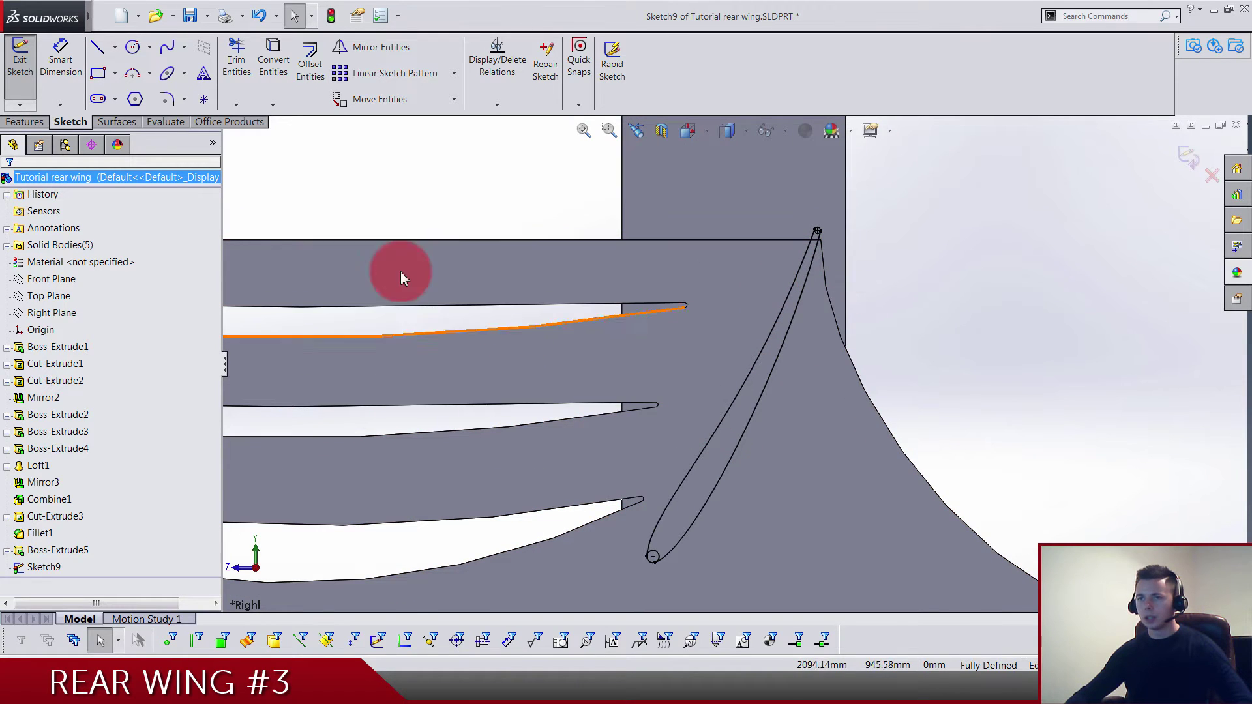
left_click(238, 62)
scroll(668, 535, "down", 4)
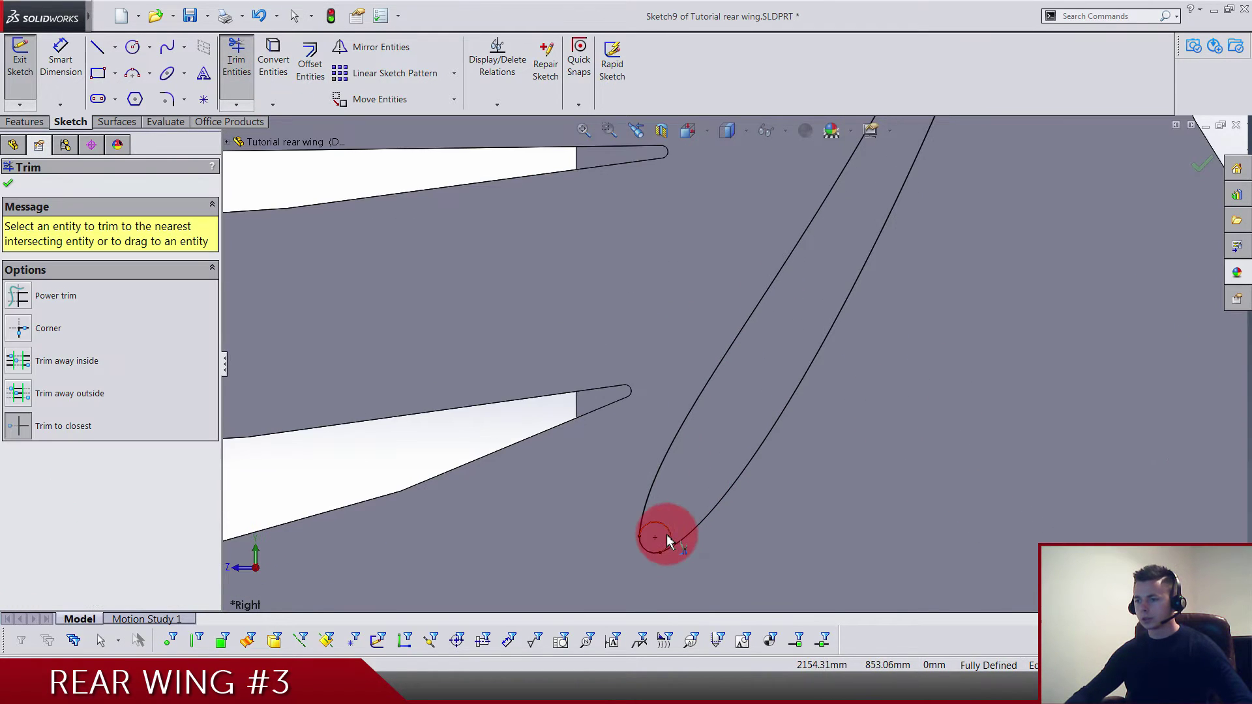
scroll(848, 265, "up", 5)
scroll(808, 218, "down", 4)
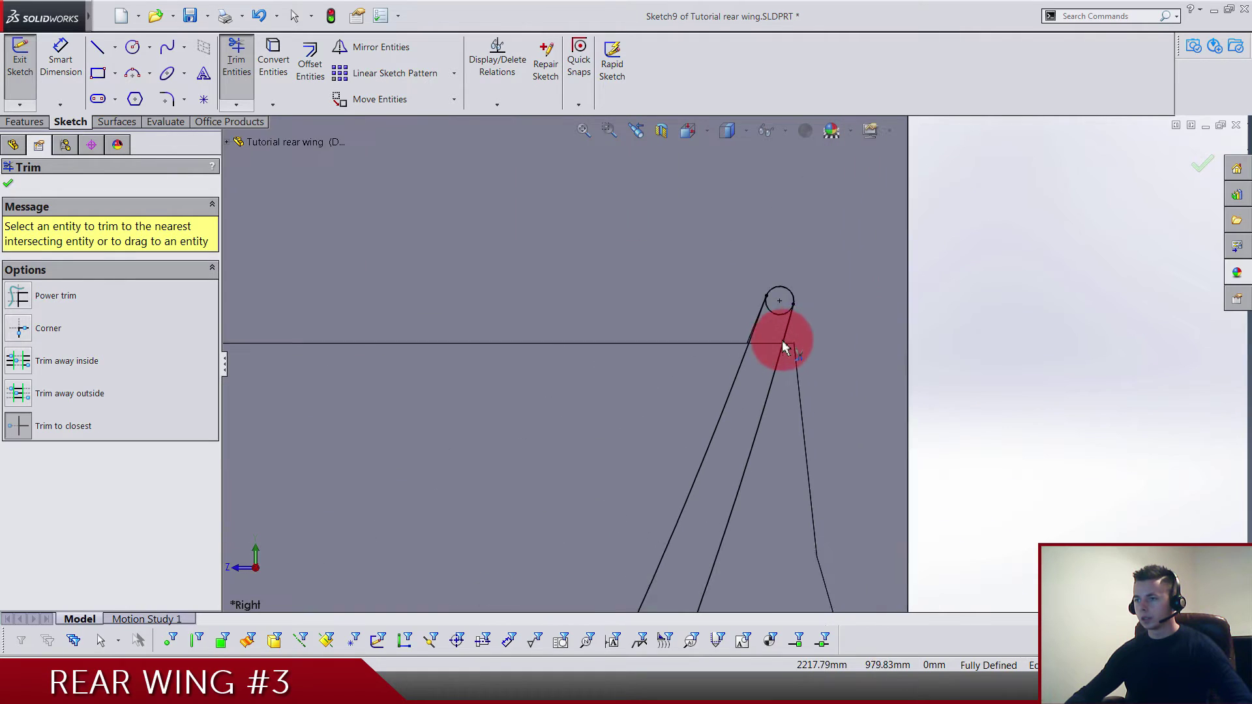
scroll(754, 350, "up", 5)
scroll(742, 368, "up", 4)
key("Escape")
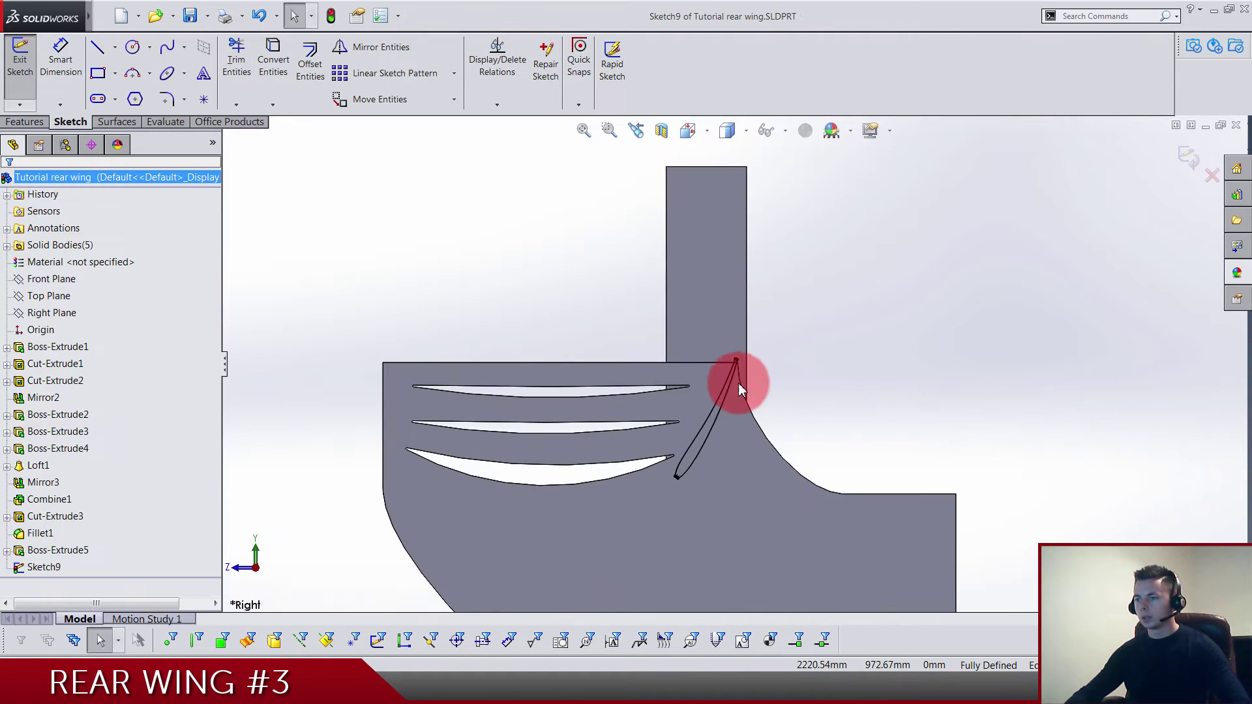
Step: Change the two splines and two tip arcs of the converted profile to construction geometry
scroll(741, 387, "down", 4)
left_click_drag(813, 282, 580, 601)
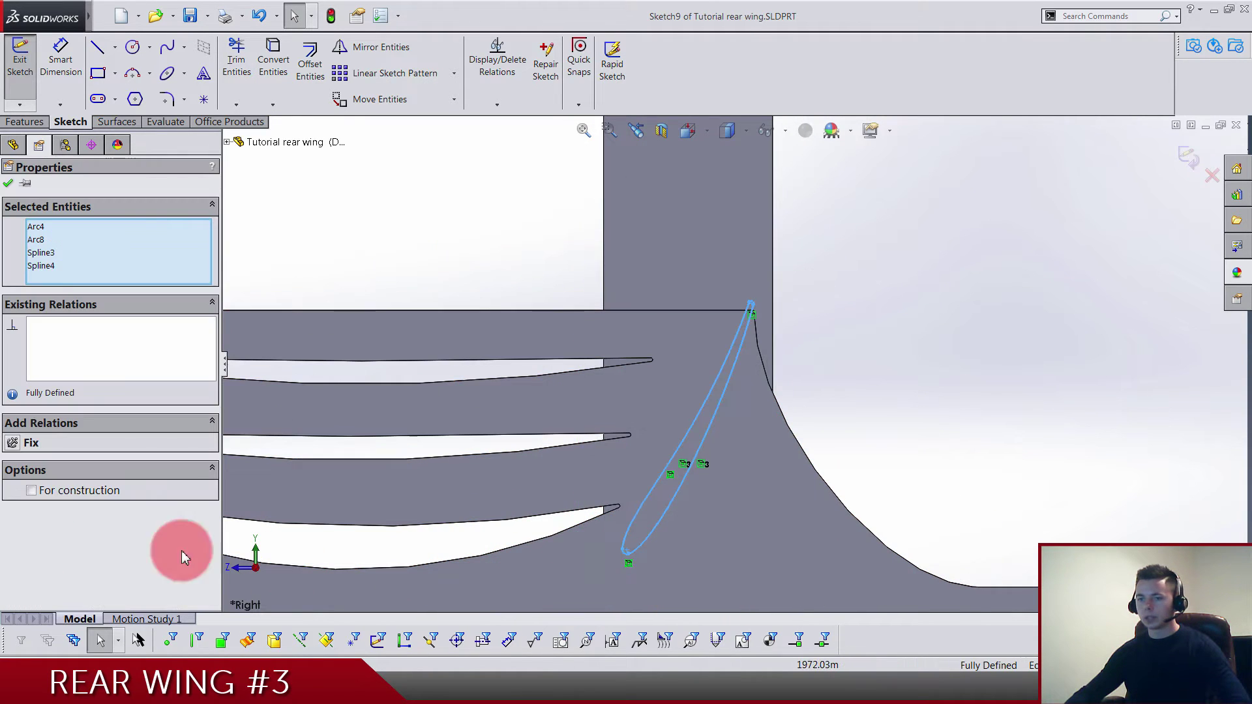
left_click(31, 490)
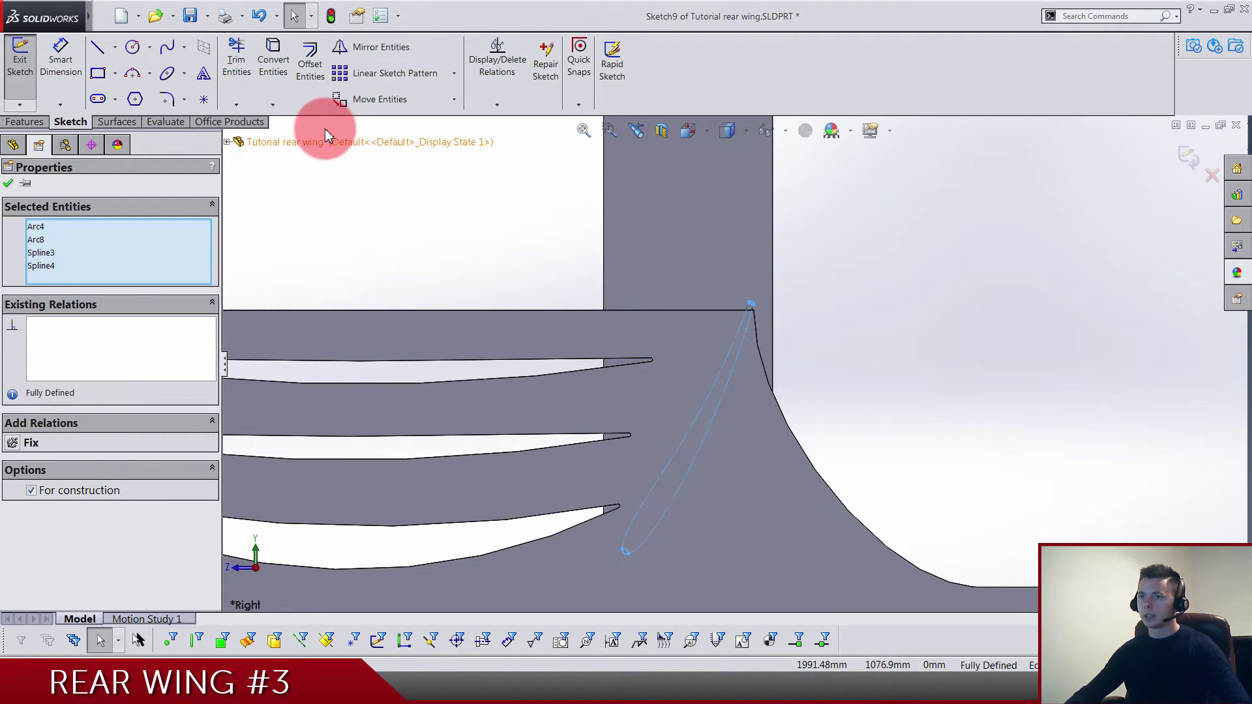
Step: Offset the construction profile outward by 7.5 mm, with its dimension moved beside the upper tip, and exit the sketch
left_click(319, 97)
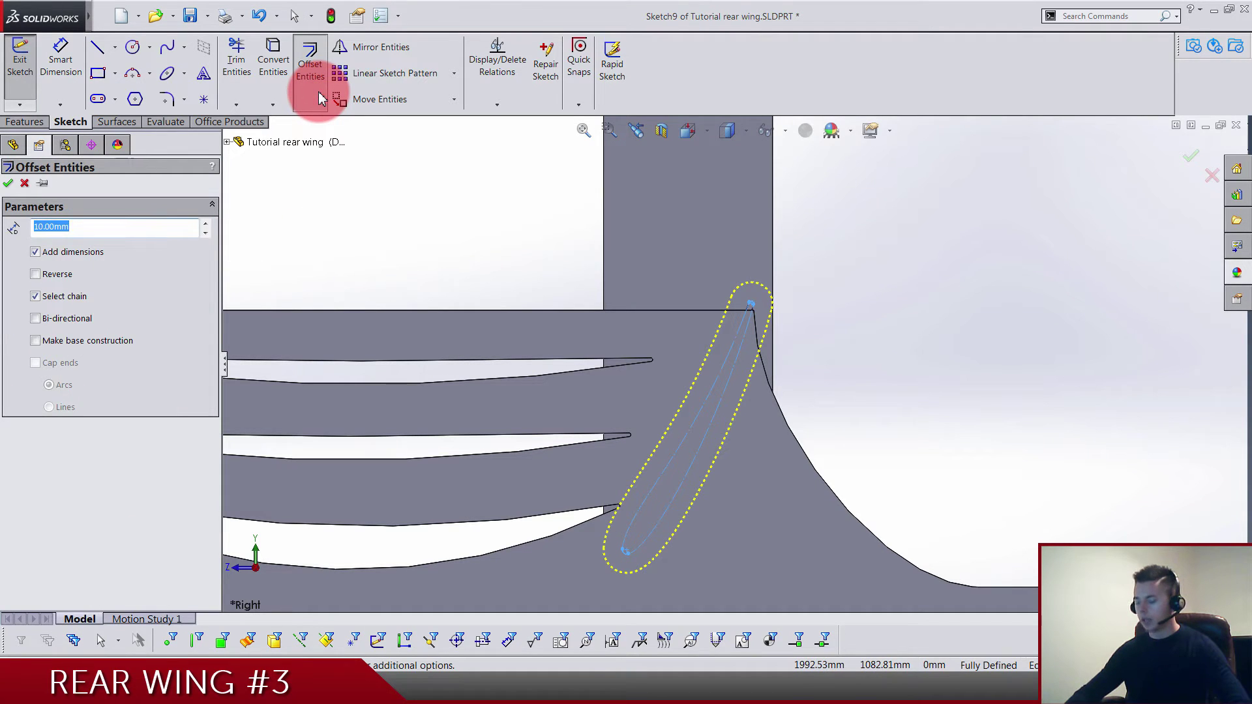
type("7.5")
key("Return")
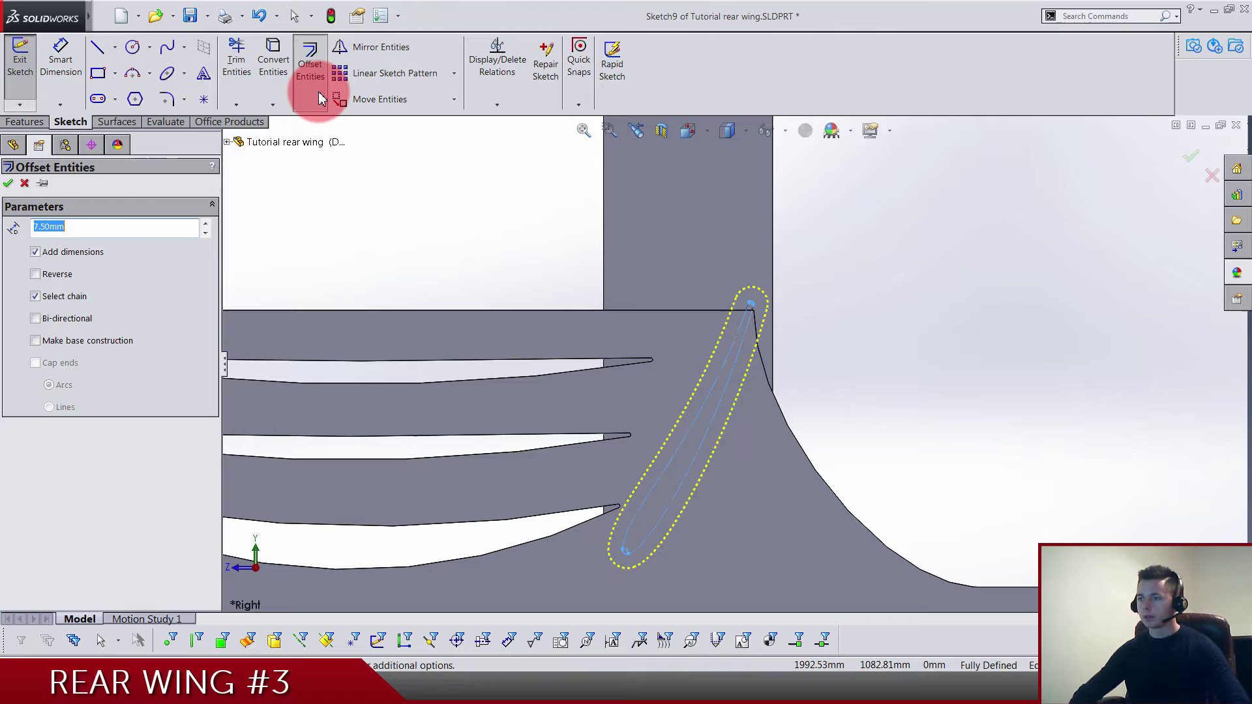
type("\\")
key("Return")
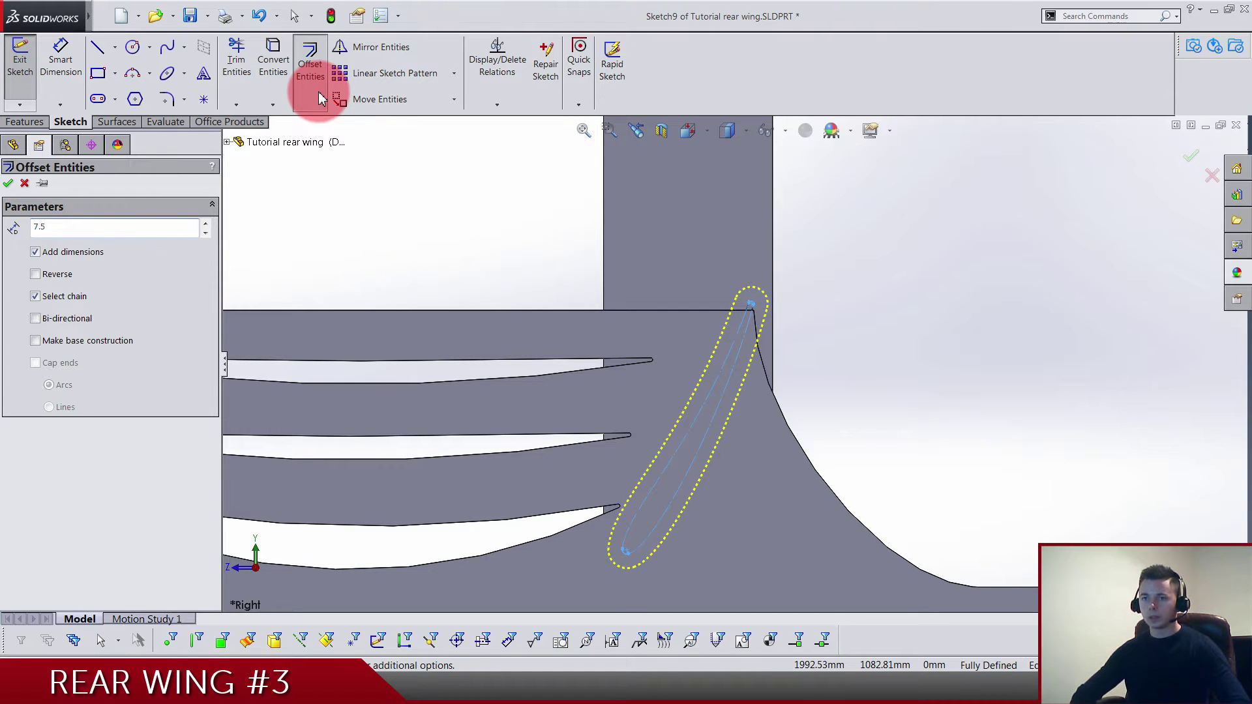
key("Return")
key("Return")
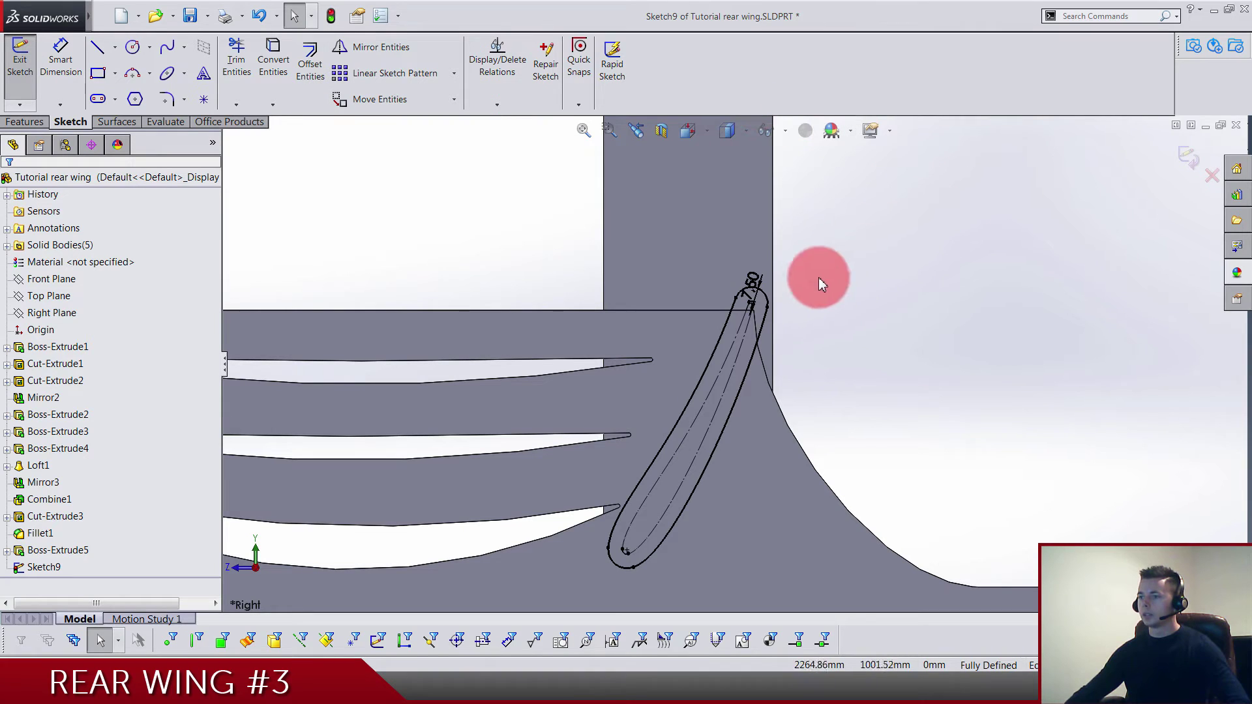
left_click(761, 284)
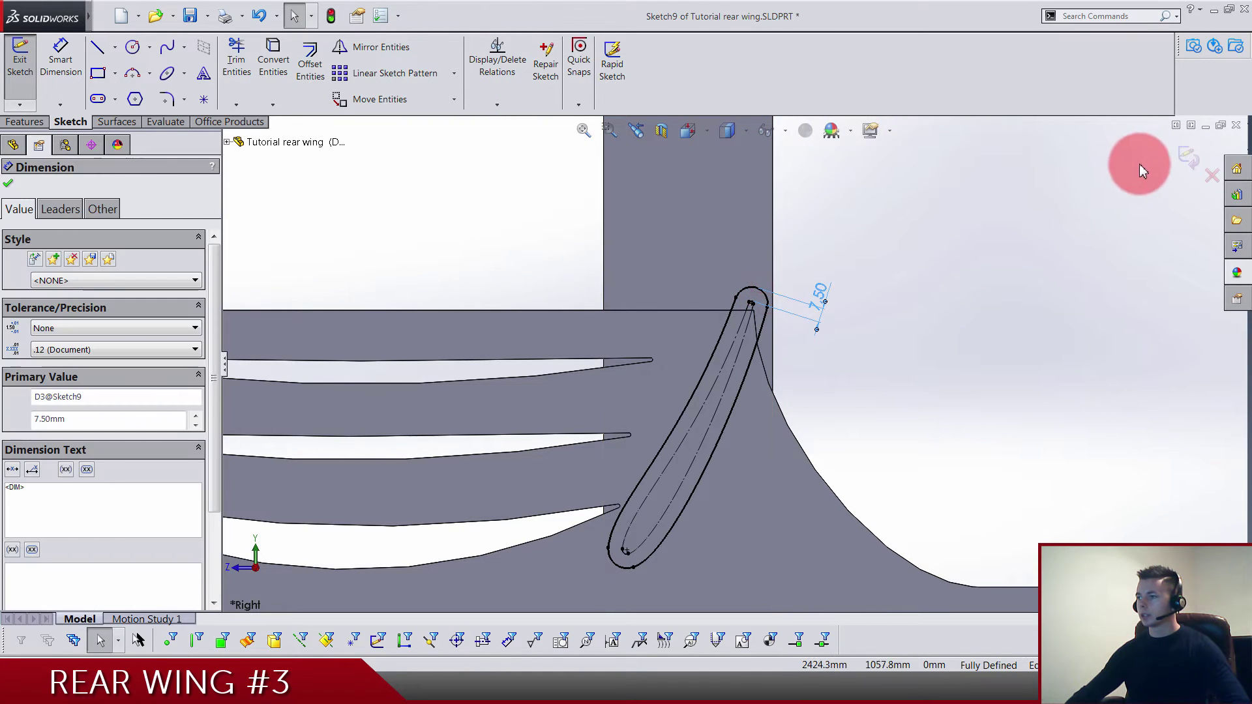
left_click(1186, 156)
Step: Set up an extruded cut of the offset wing profile, reversed towards the thin support, Through All, with the side to cut flipped
scroll(811, 339, "down", 8)
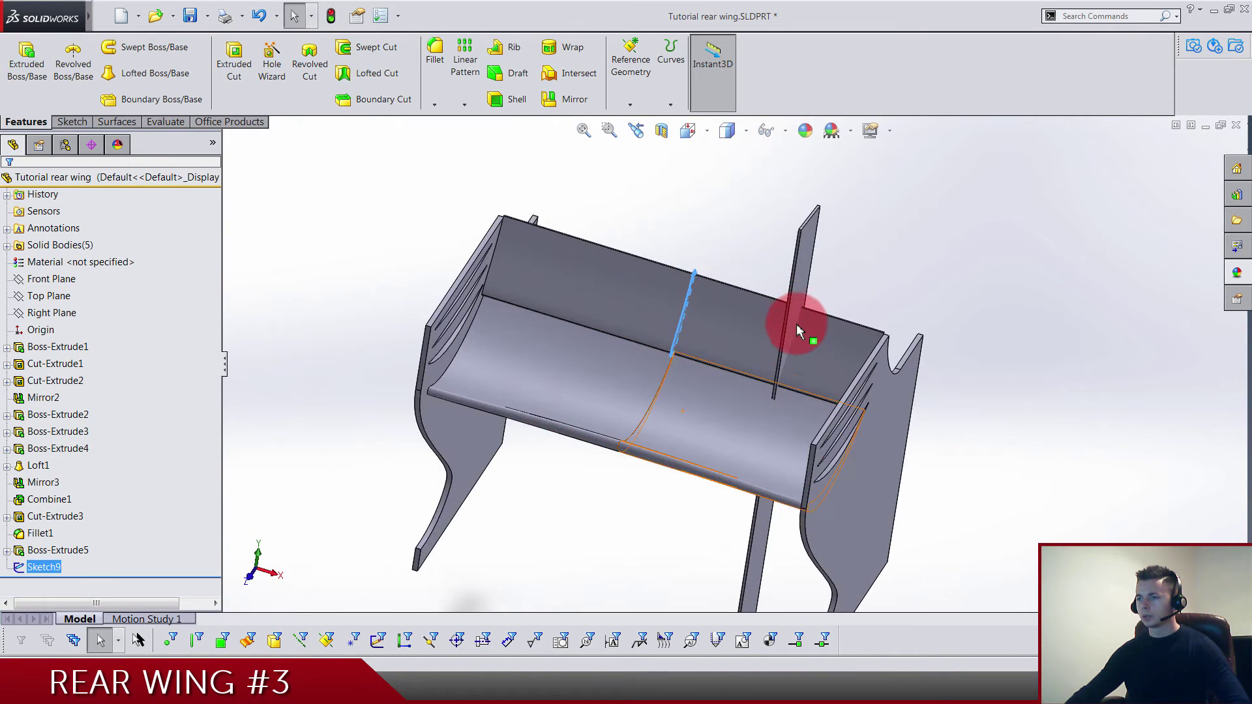
left_click(236, 68)
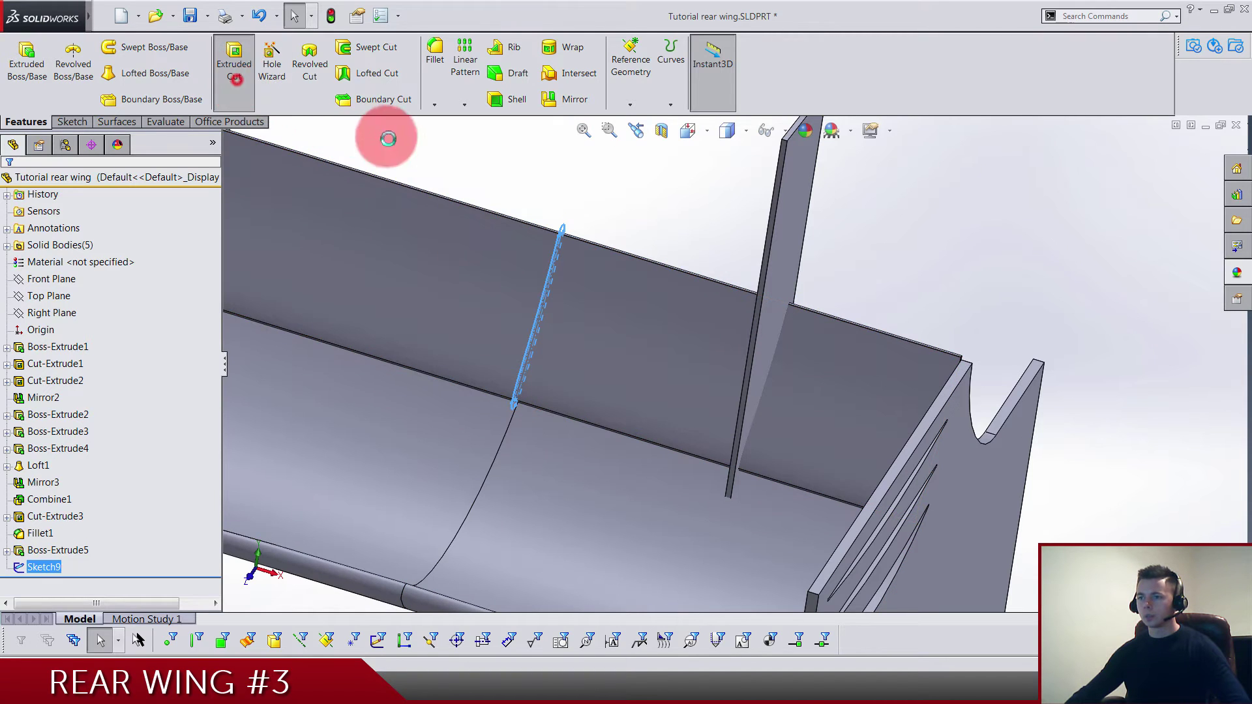
scroll(639, 197, "up", 5)
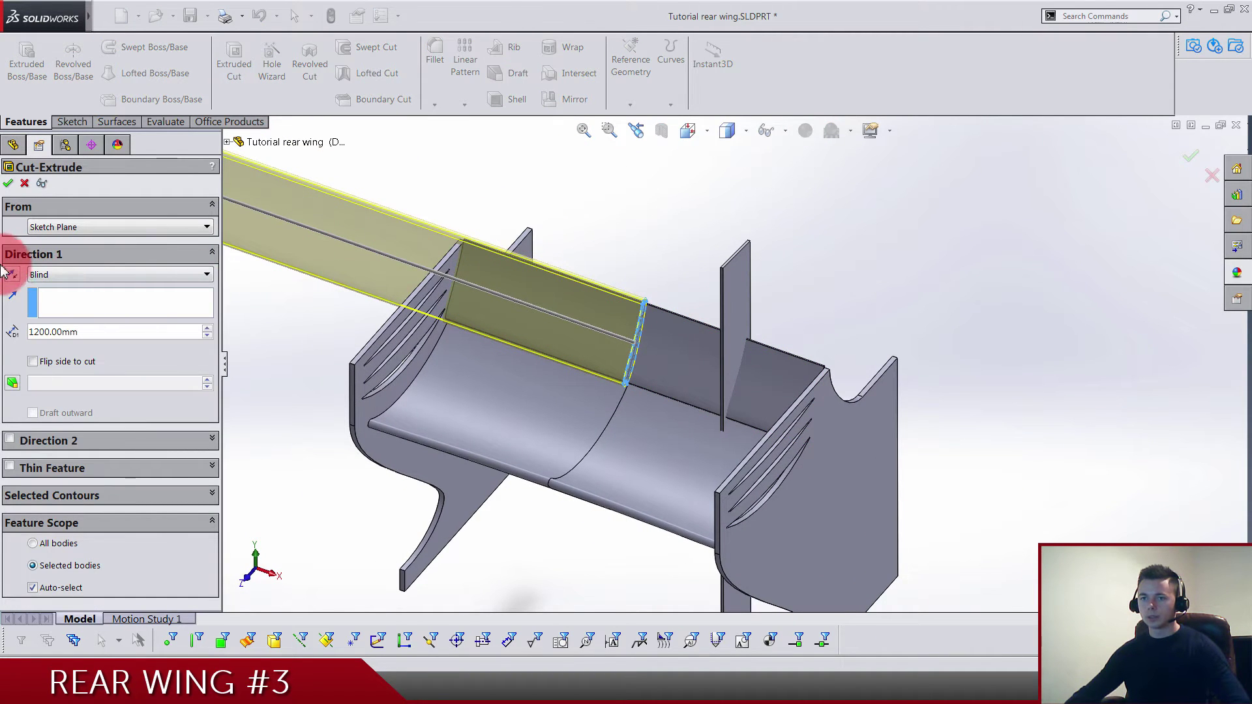
left_click(13, 275)
left_click(51, 275)
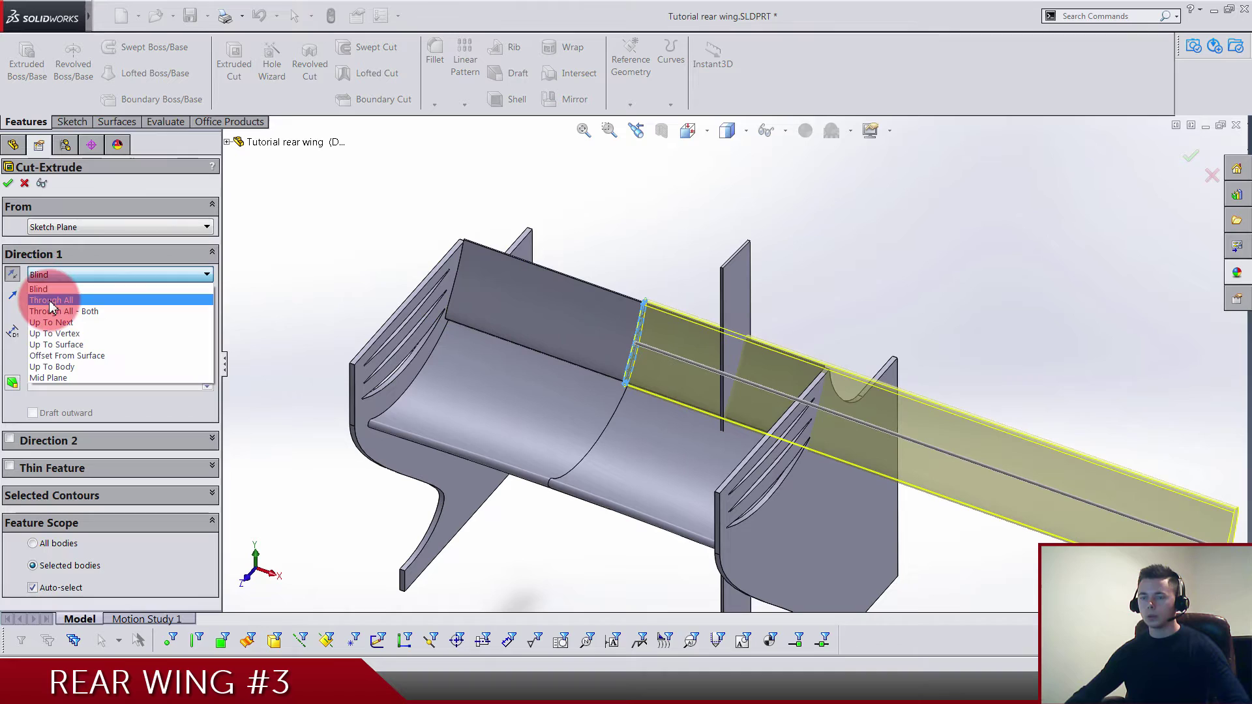
left_click(57, 293)
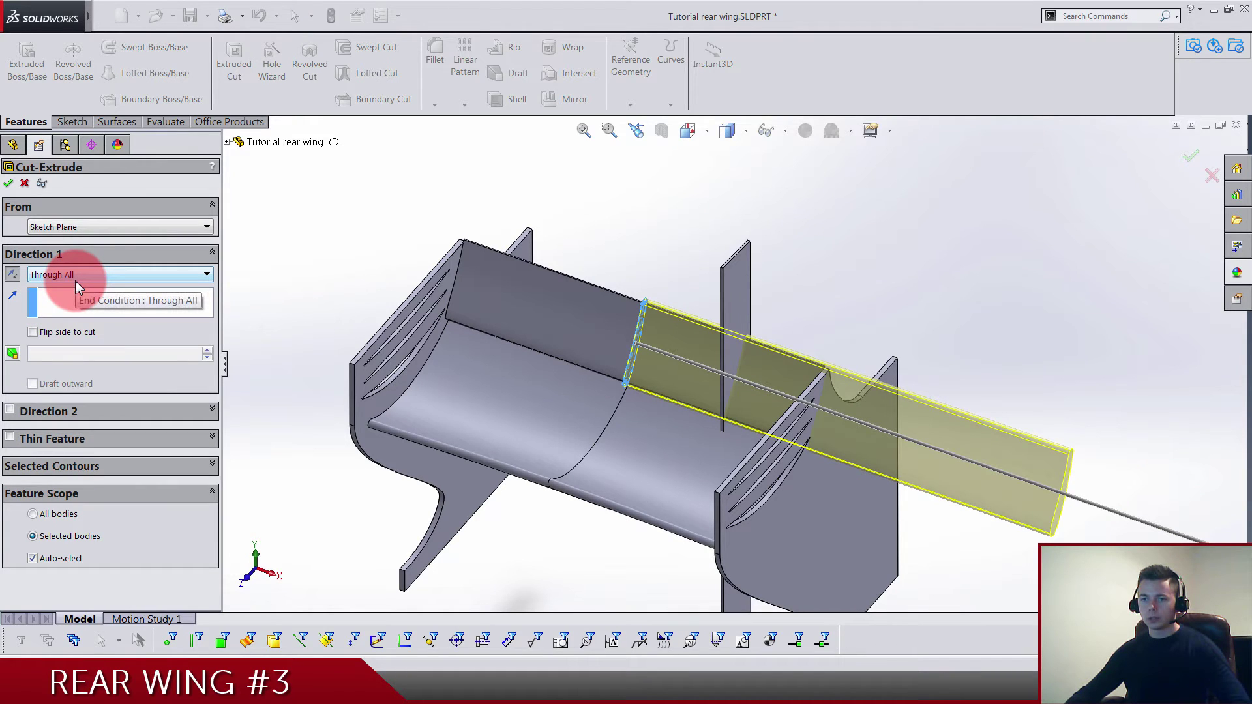
left_click(58, 329)
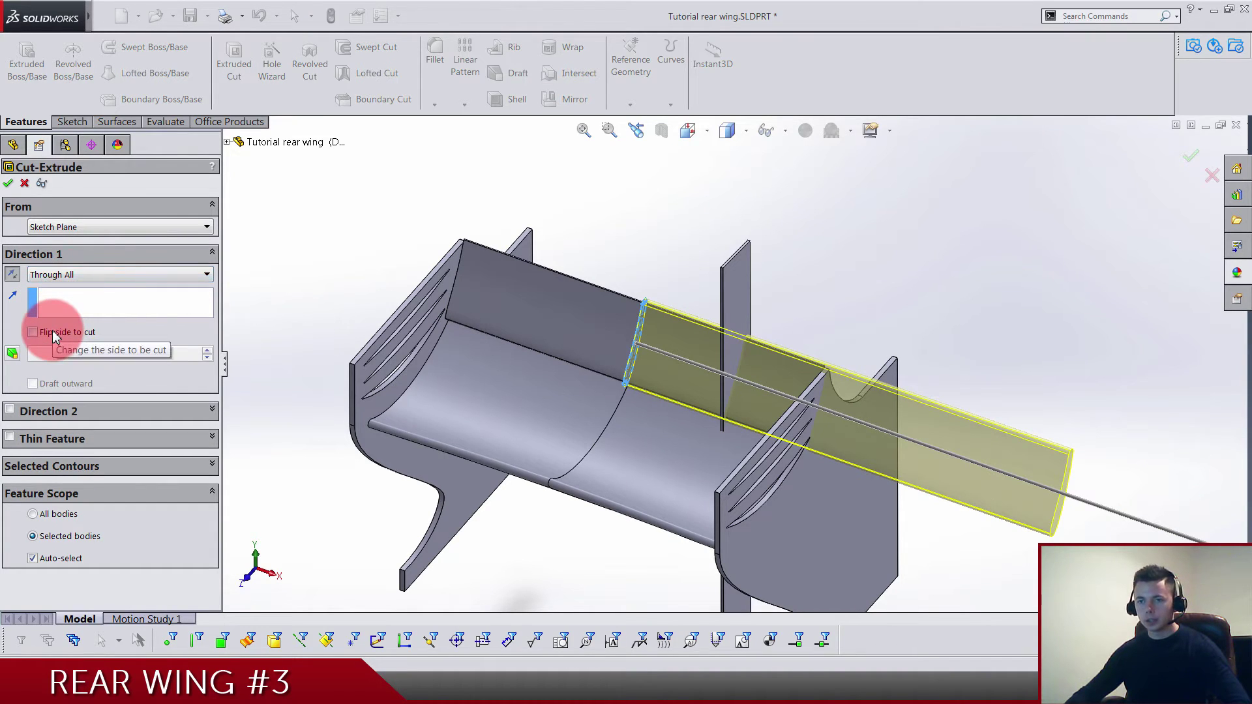
left_click(52, 330)
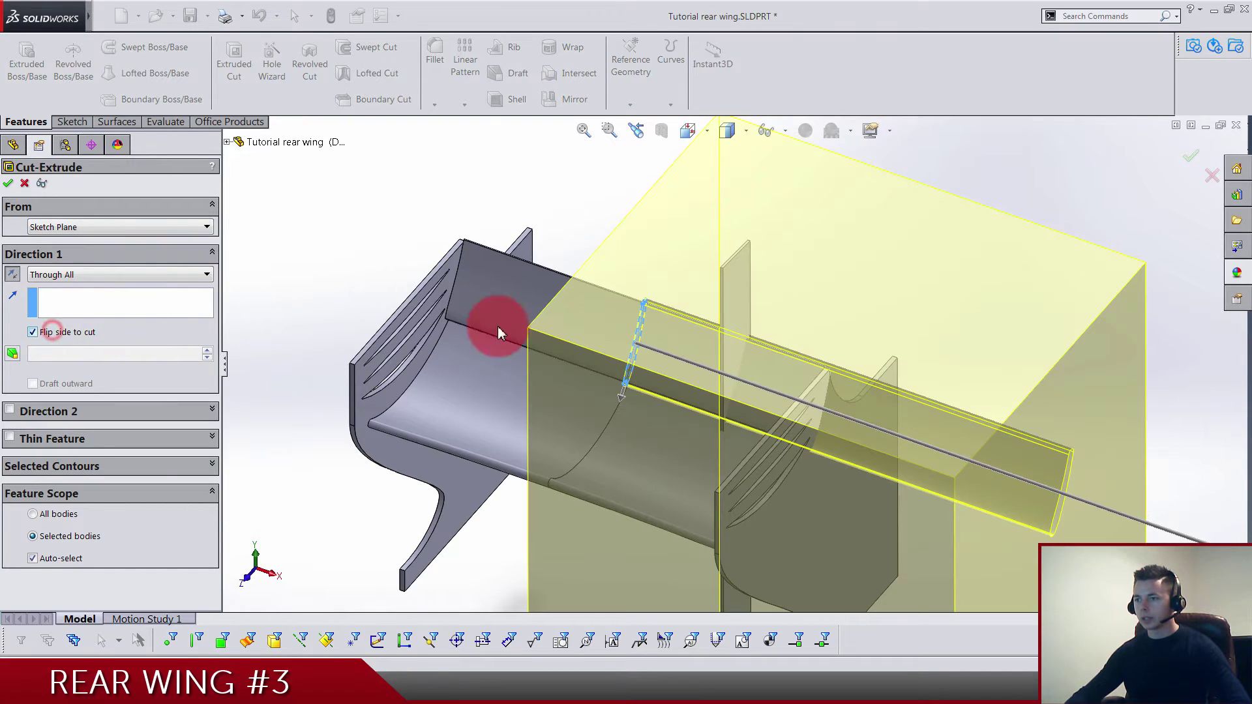
scroll(796, 327, "down", 3)
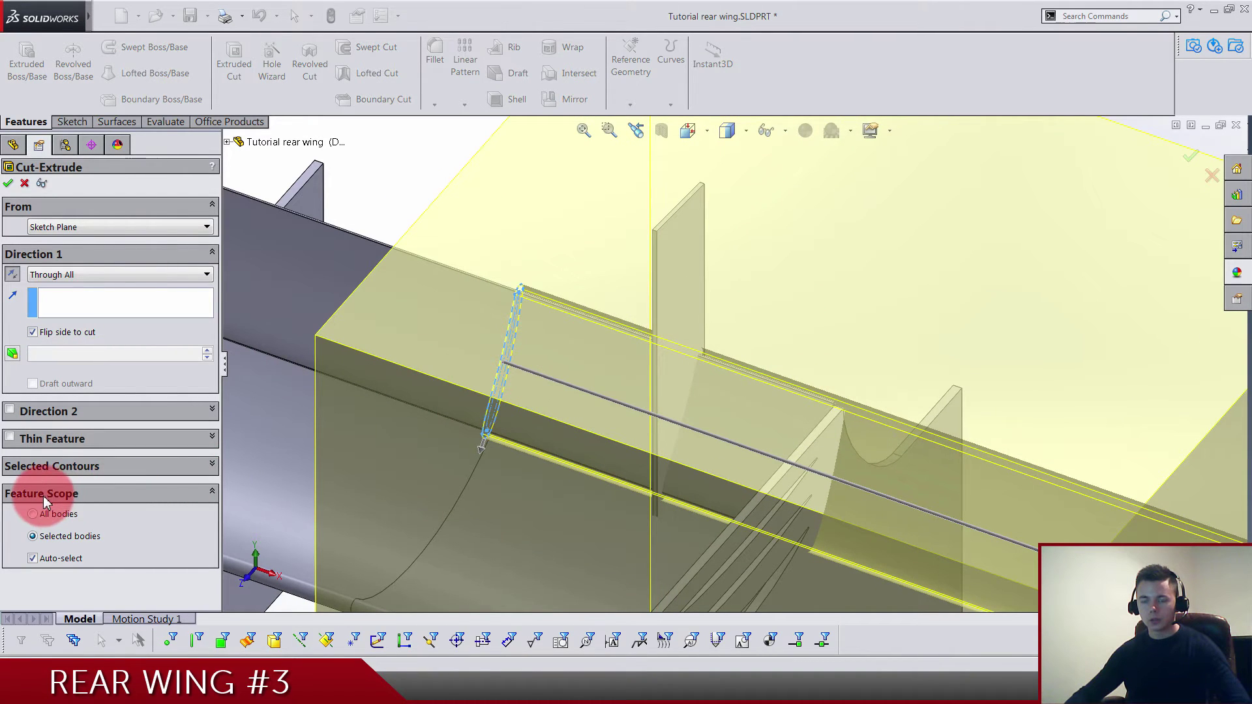
Step: Limit the cut's feature scope to the thin angled support body, with automatic body selection off, and apply the cut
left_click(51, 561)
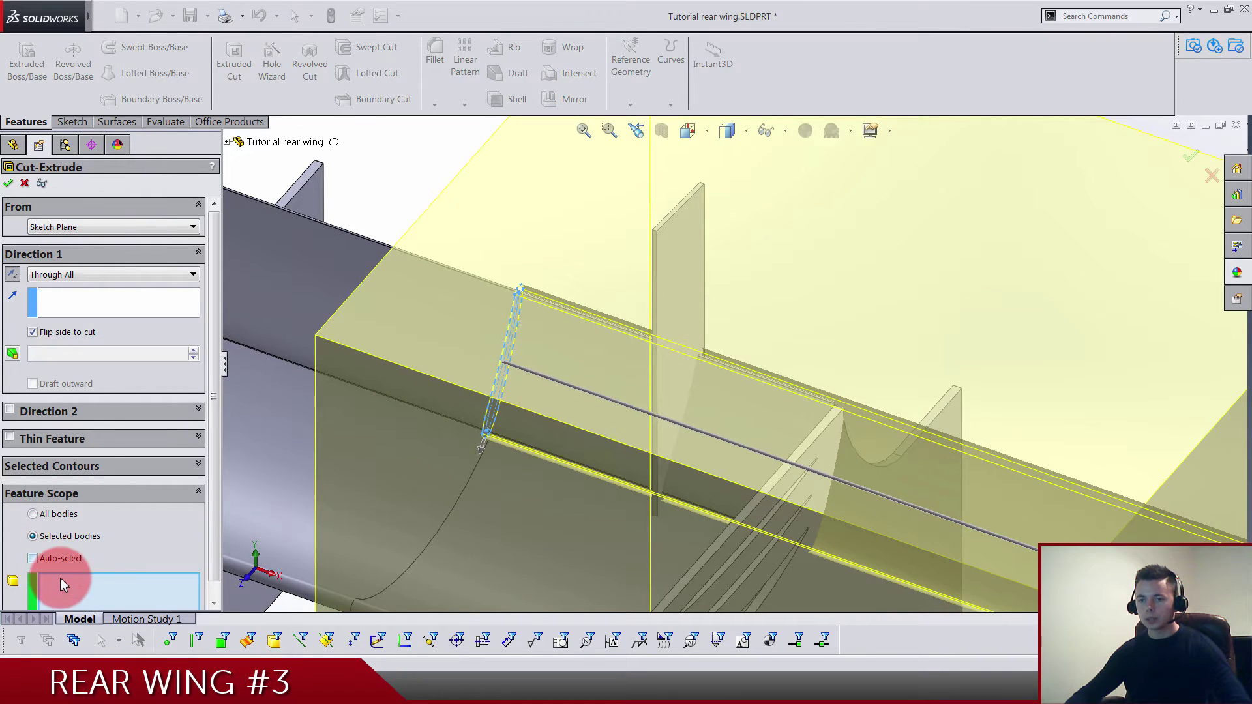
left_click(680, 248)
scroll(703, 259, "up", 2)
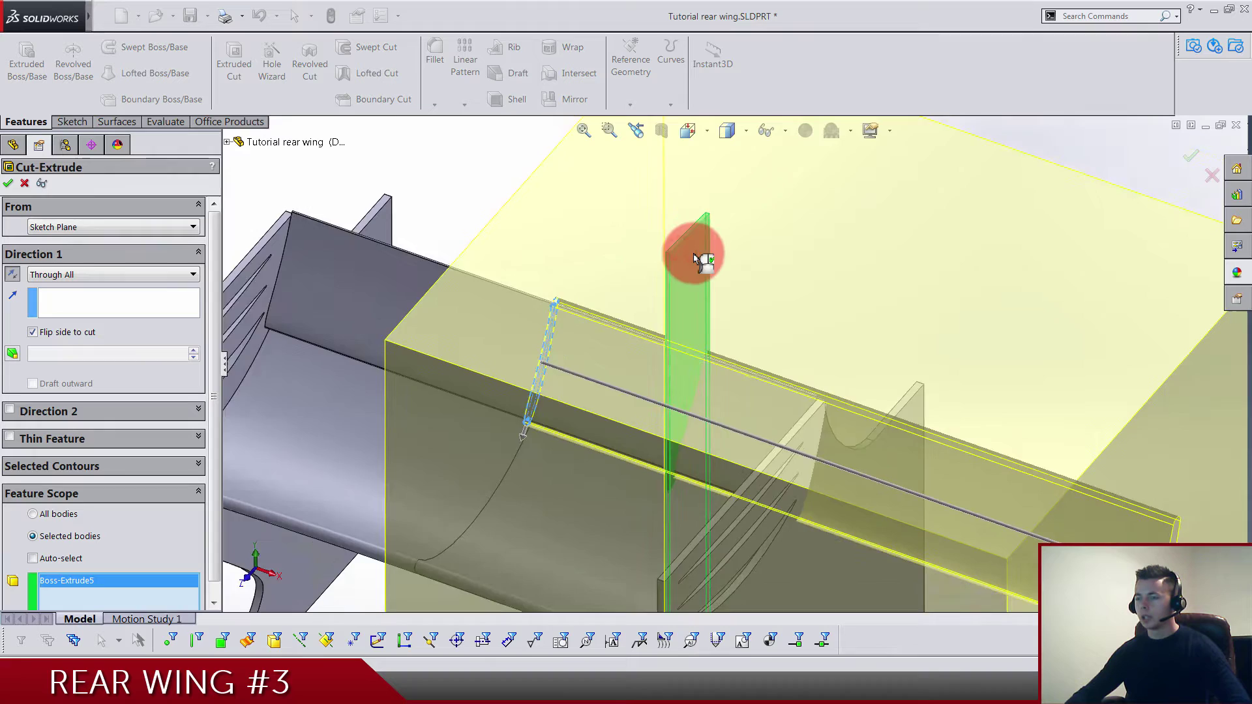
scroll(703, 260, "up", 3)
right_click(713, 269)
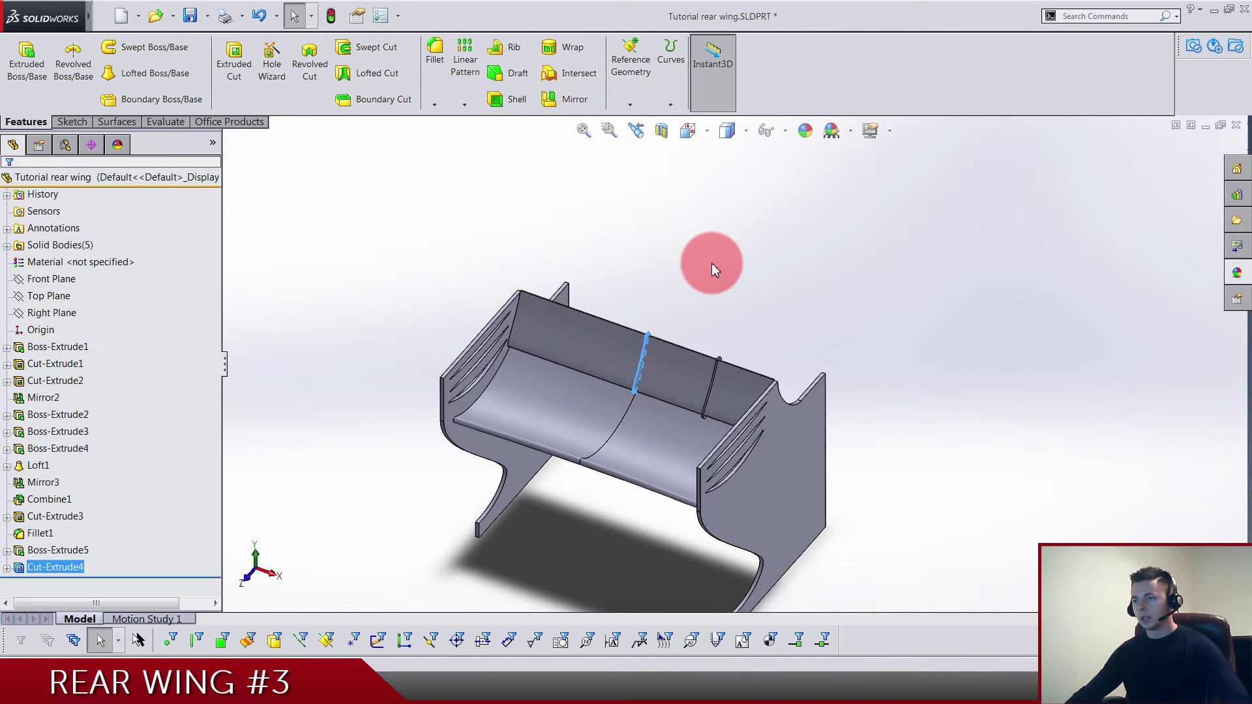
Step: Examine the trimmed support around the rear wing, from close up and from different angles
scroll(716, 313, "down", 5)
middle_click_drag(733, 436, 748, 359)
scroll(748, 310, "up", 5)
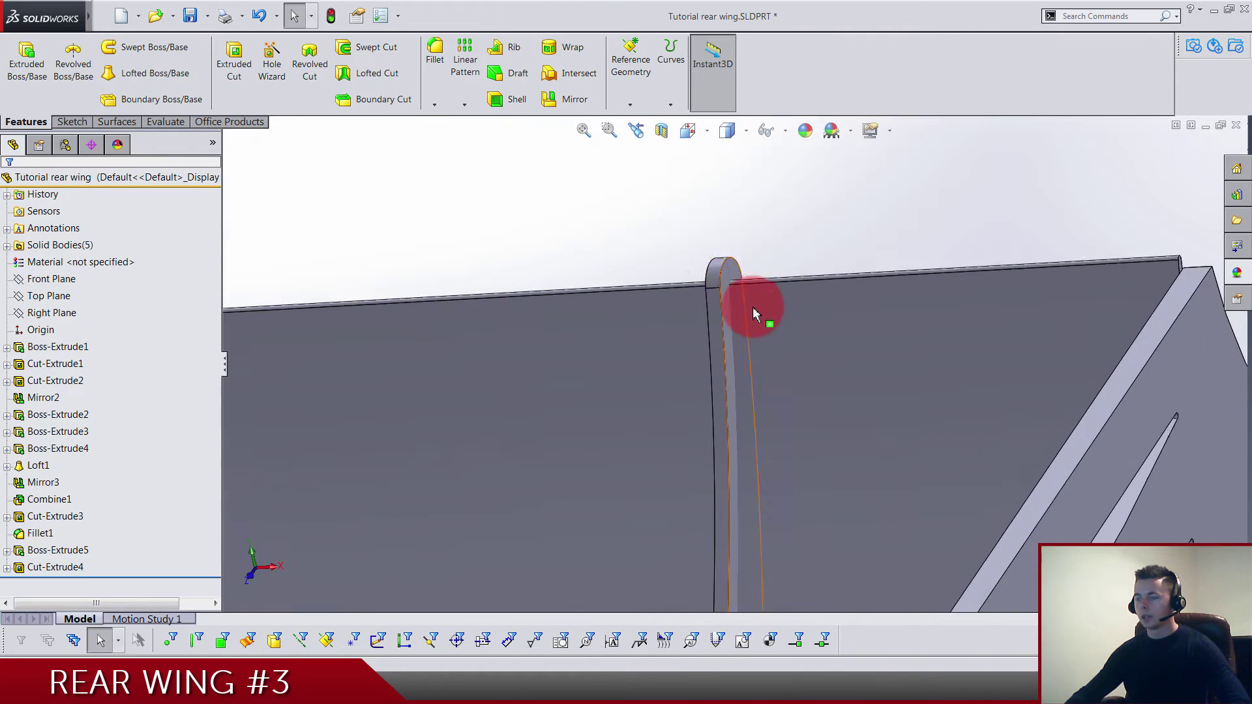
middle_click_drag(749, 316, 758, 349)
scroll(755, 347, "up", 3)
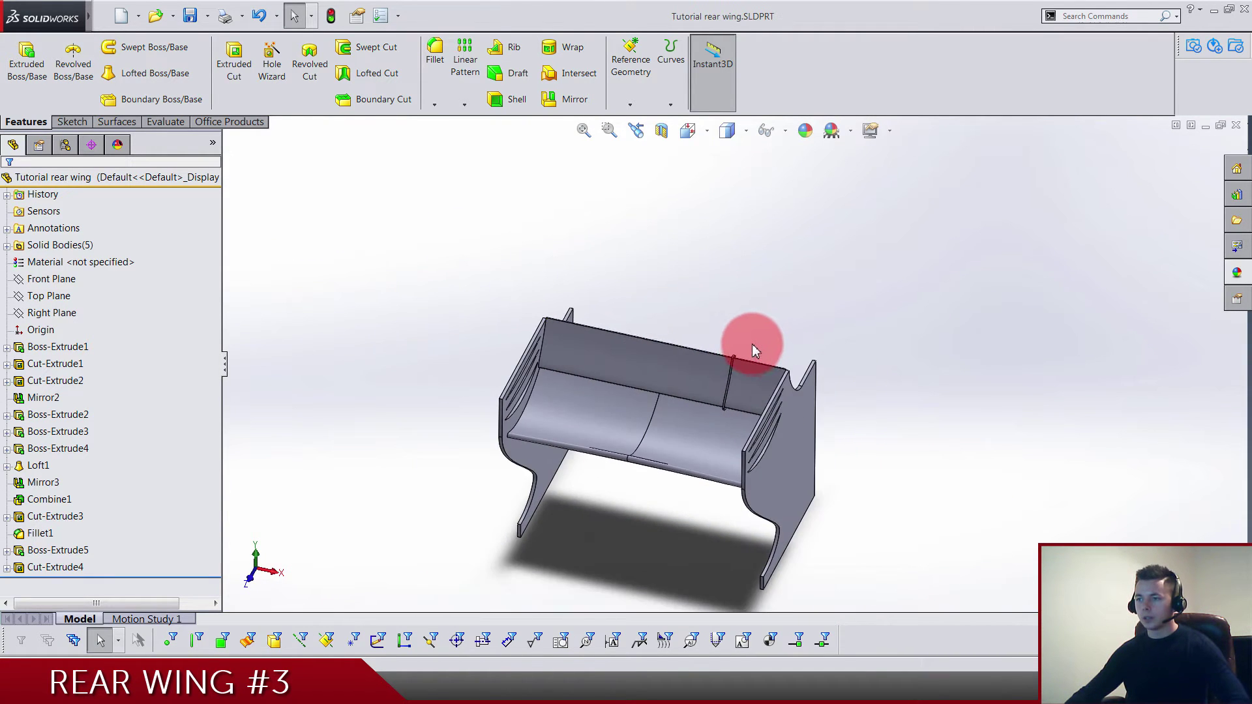
scroll(705, 479, "down", 4)
middle_click_drag(716, 466, 686, 462)
scroll(718, 412, "up", 5)
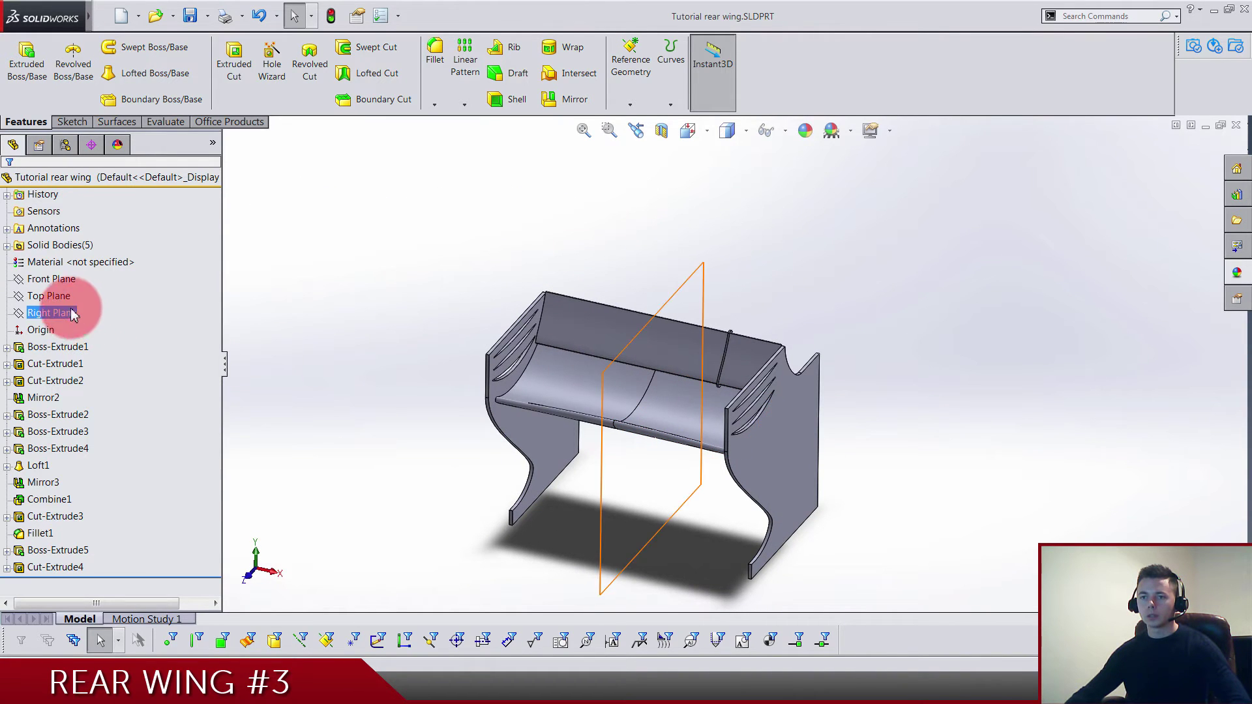
Step: Start a new sketch on the Top Plane
left_click(49, 295)
left_click(80, 272)
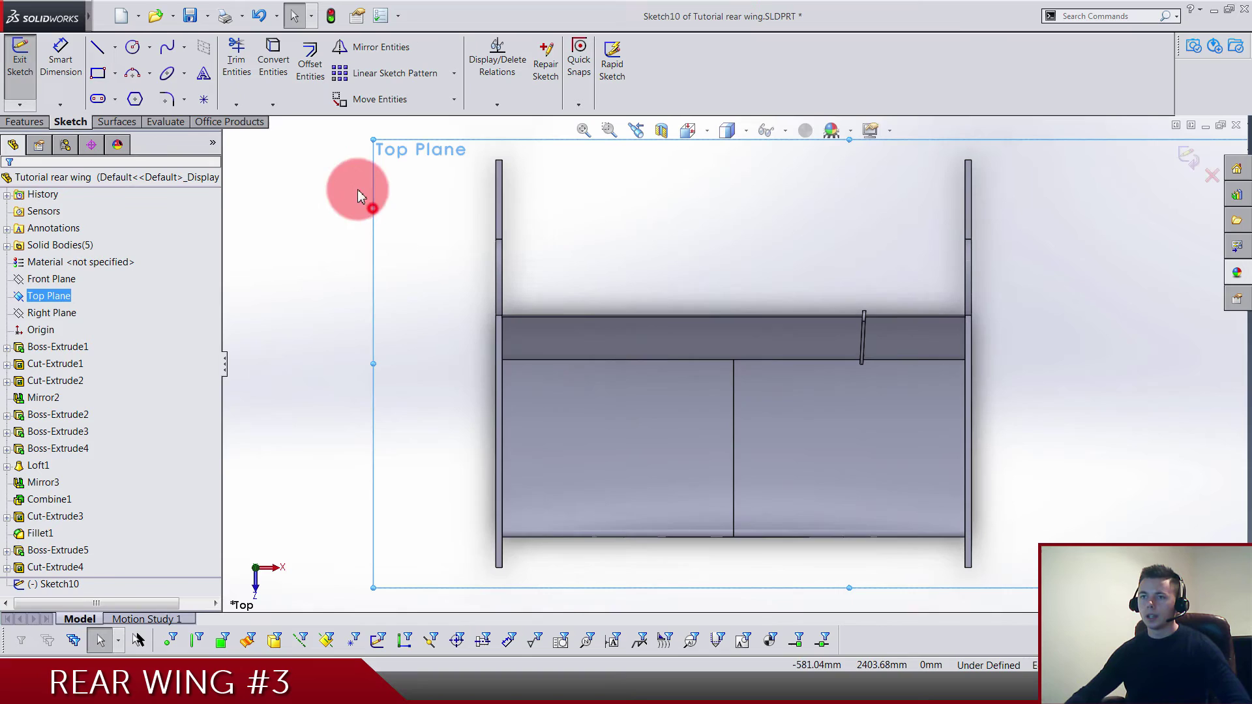
left_click(98, 47)
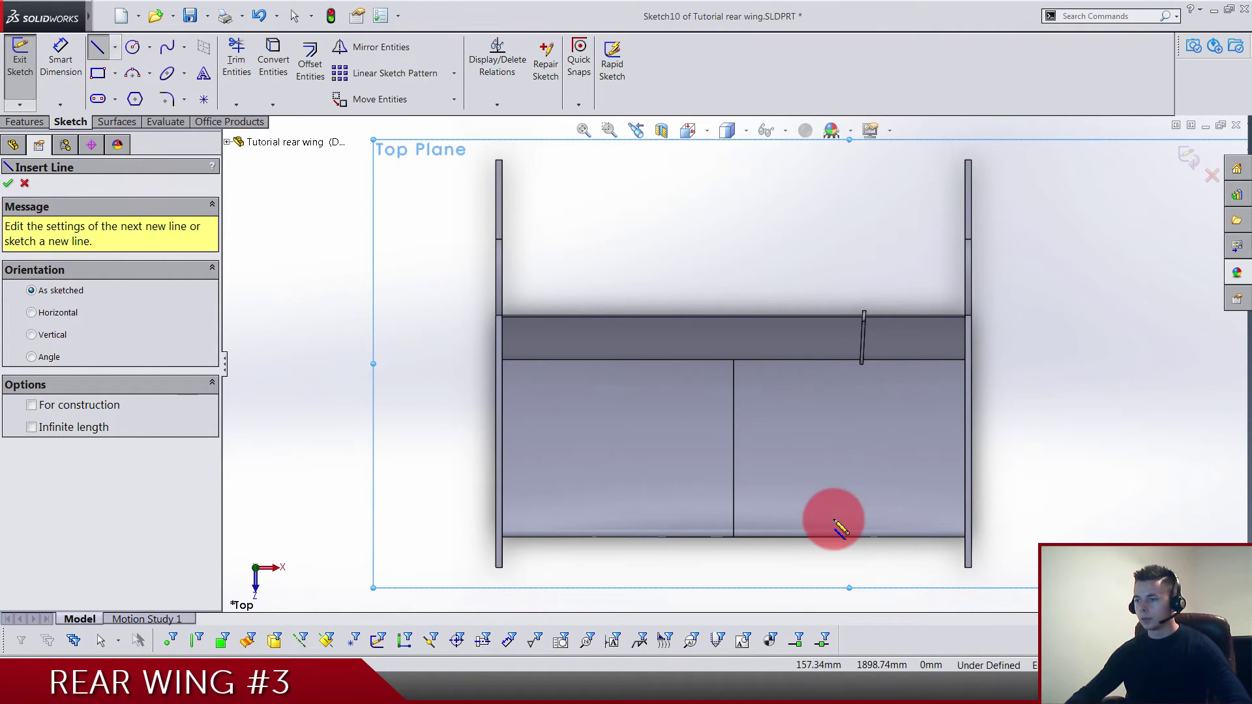
left_click(802, 567)
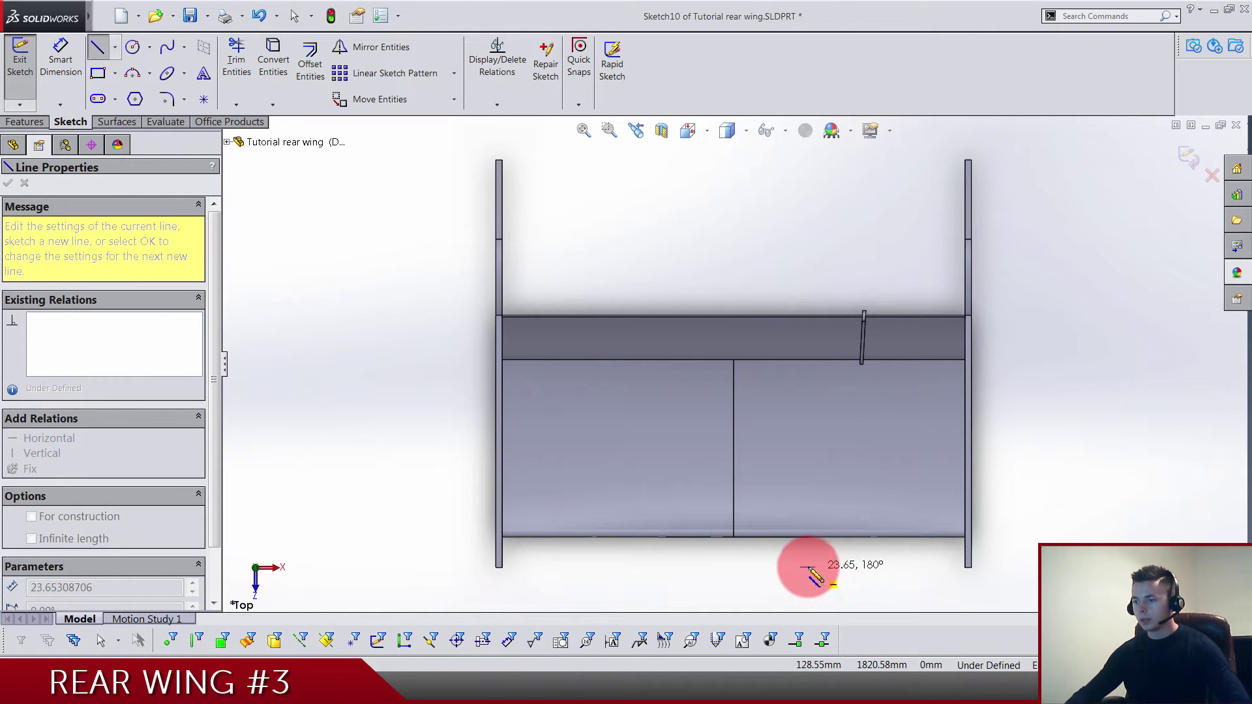
key("Escape")
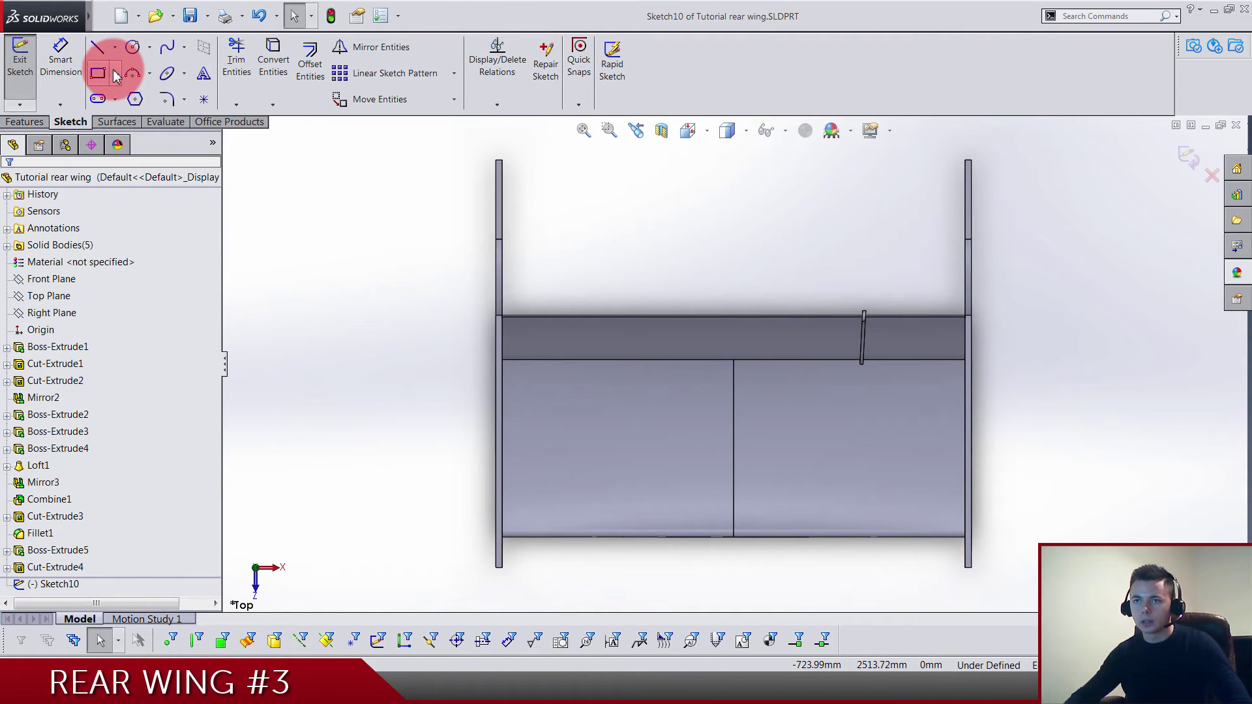
Step: Sketch a slightly slanted 3 Point Corner Rectangle about 30 mm wide and 348 mm long between the wing's centre line and the thin support
left_click(115, 74)
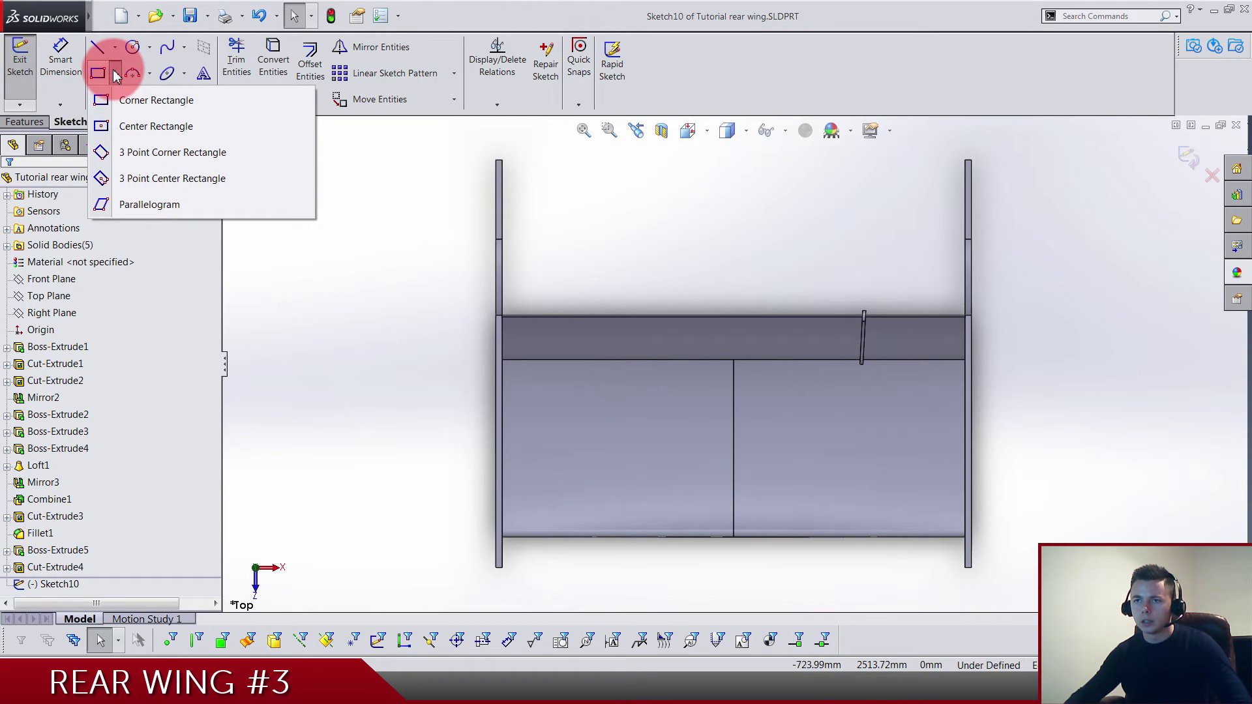
left_click(138, 154)
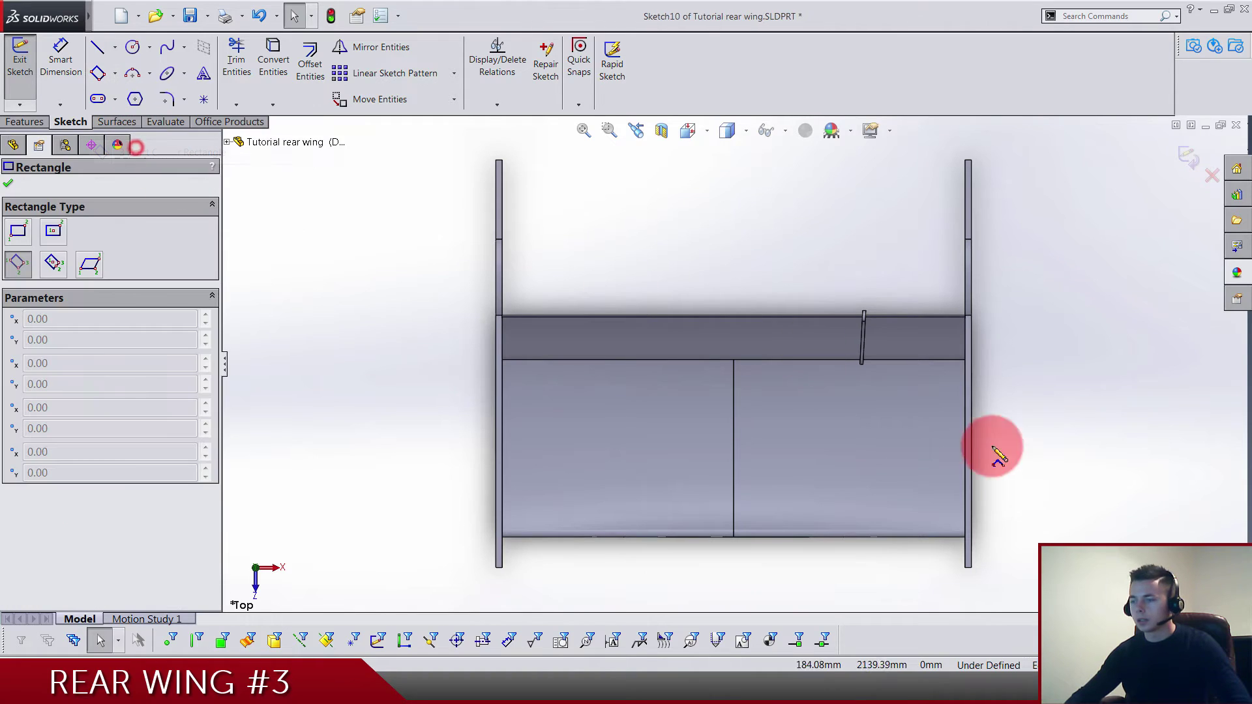
left_click(792, 565)
scroll(803, 541, "down", 3)
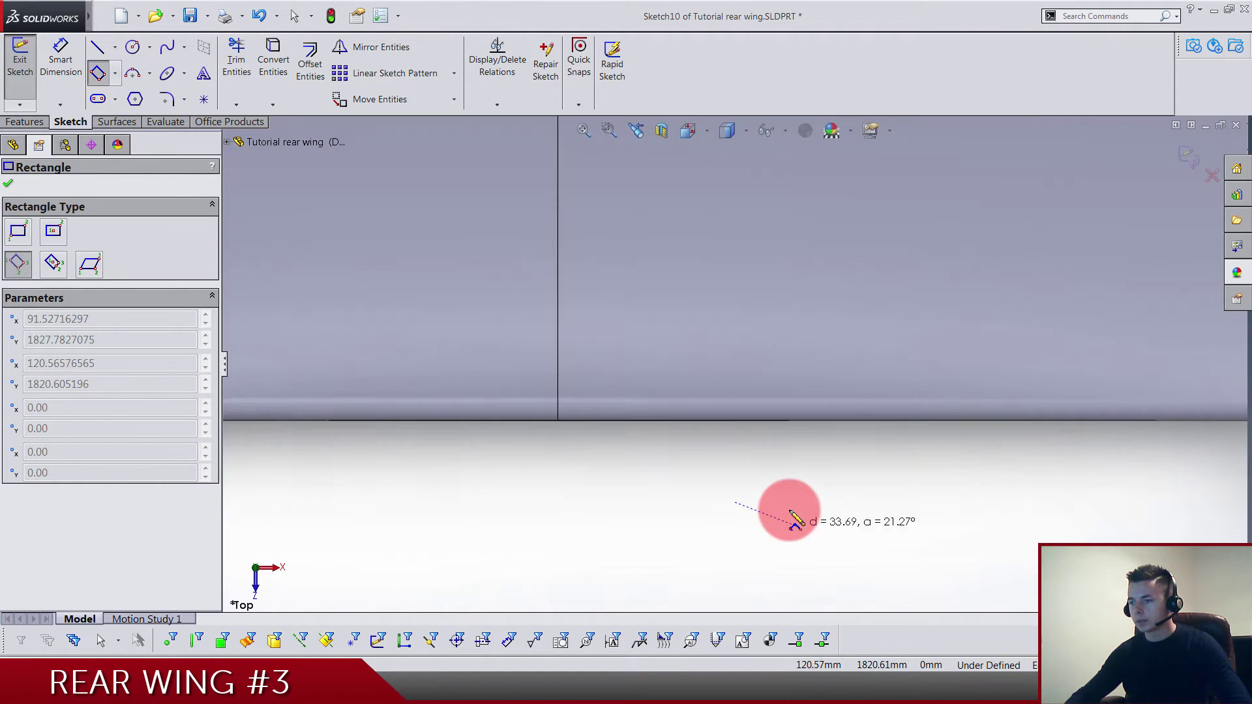
scroll(794, 520, "down", 1)
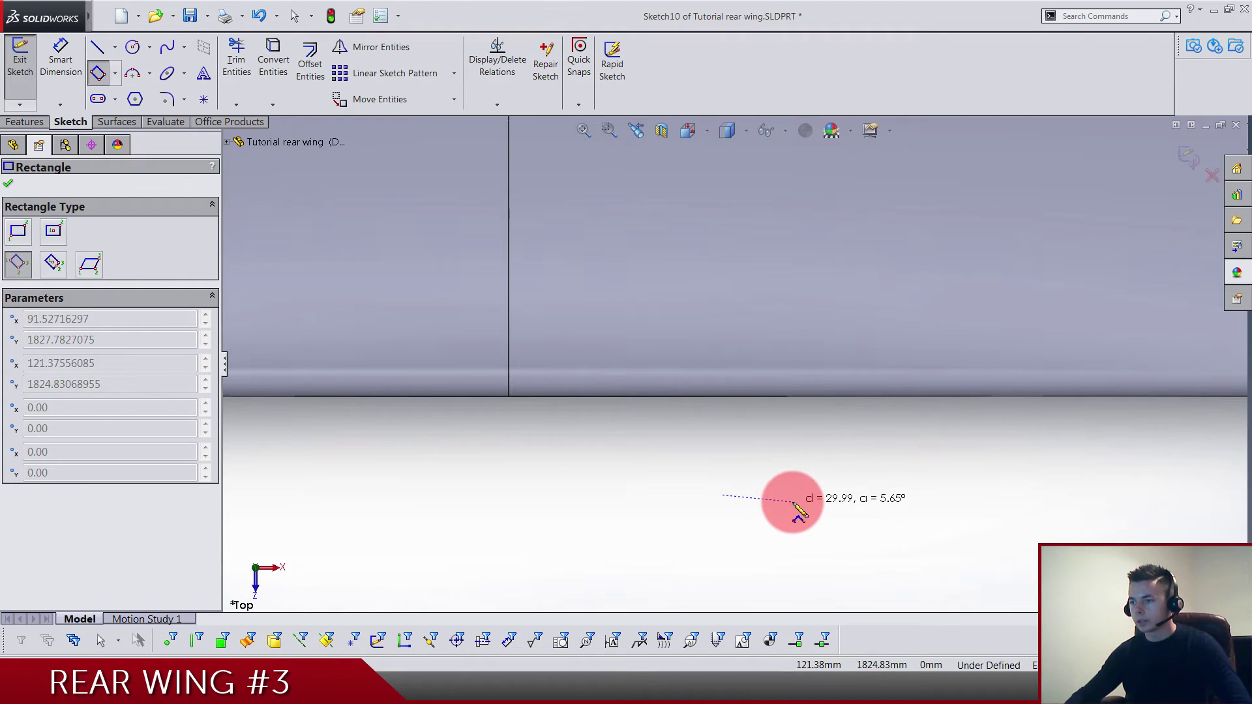
left_click(796, 506)
scroll(791, 439, "up", 5)
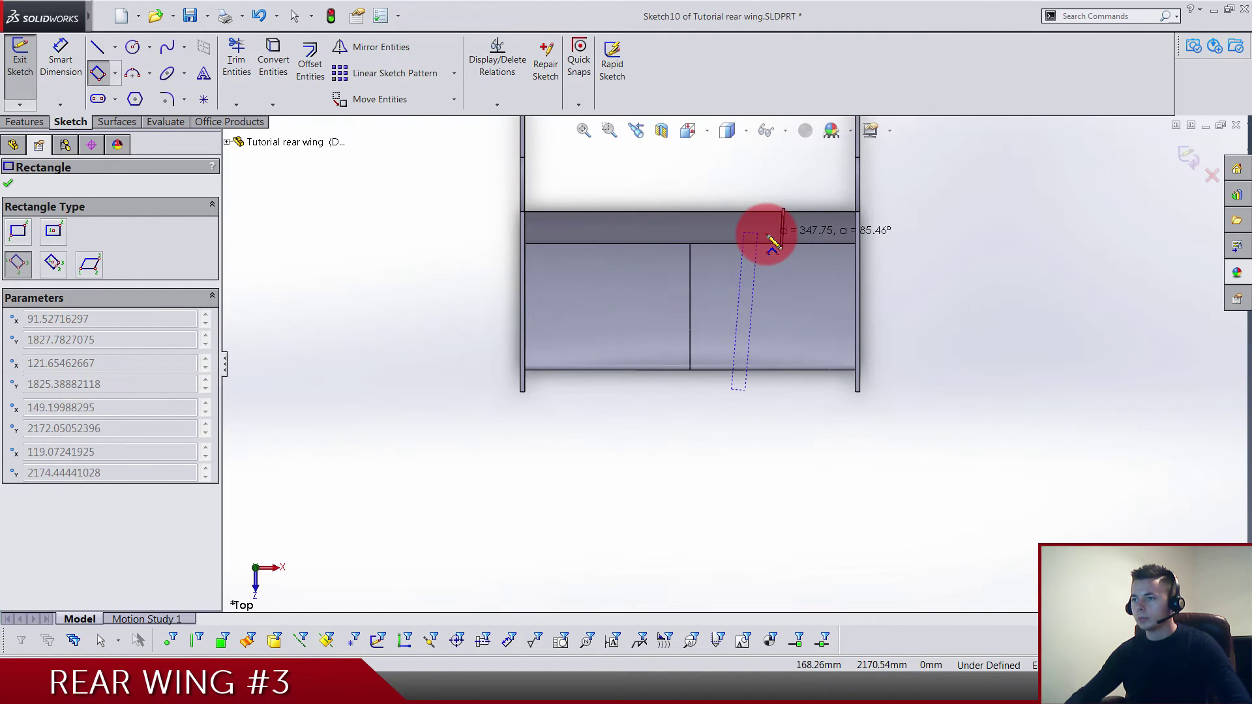
left_click(768, 238)
key("Escape")
scroll(750, 252, "down", 2)
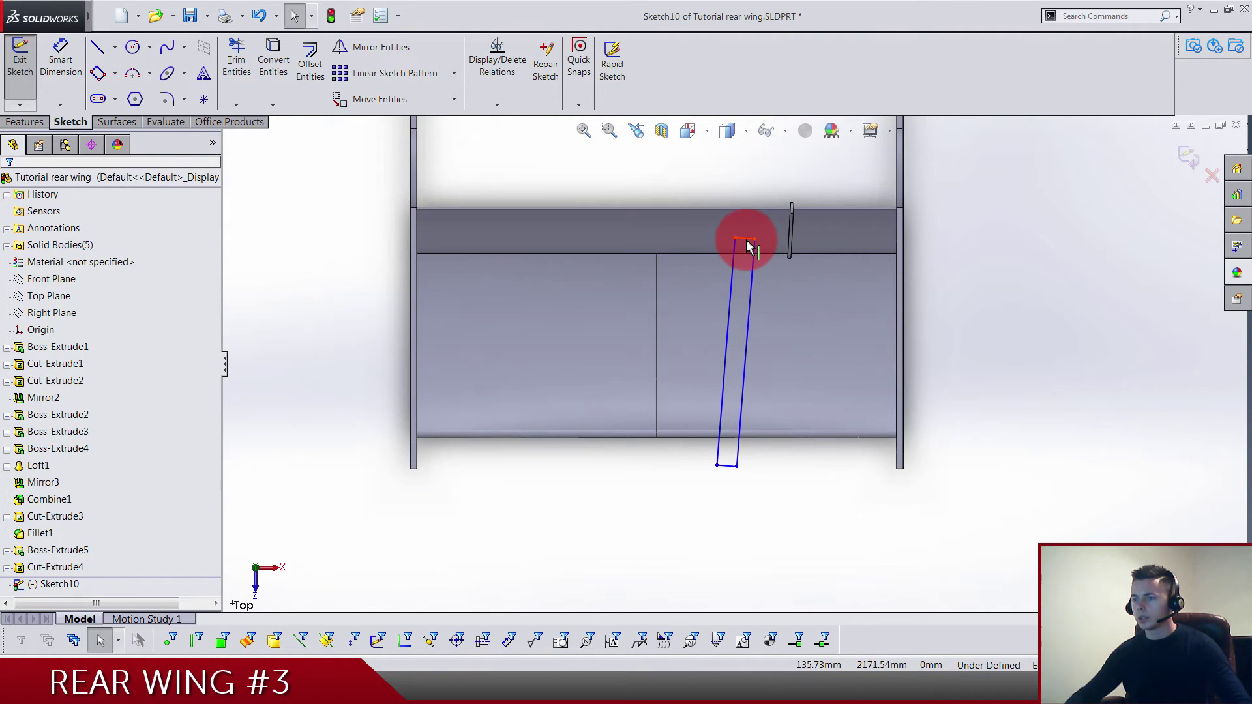
Step: Make the rectangle's long side nearest the thin support perpendicular to both of its short sides
left_click(748, 242)
left_click(755, 271, "ctrl")
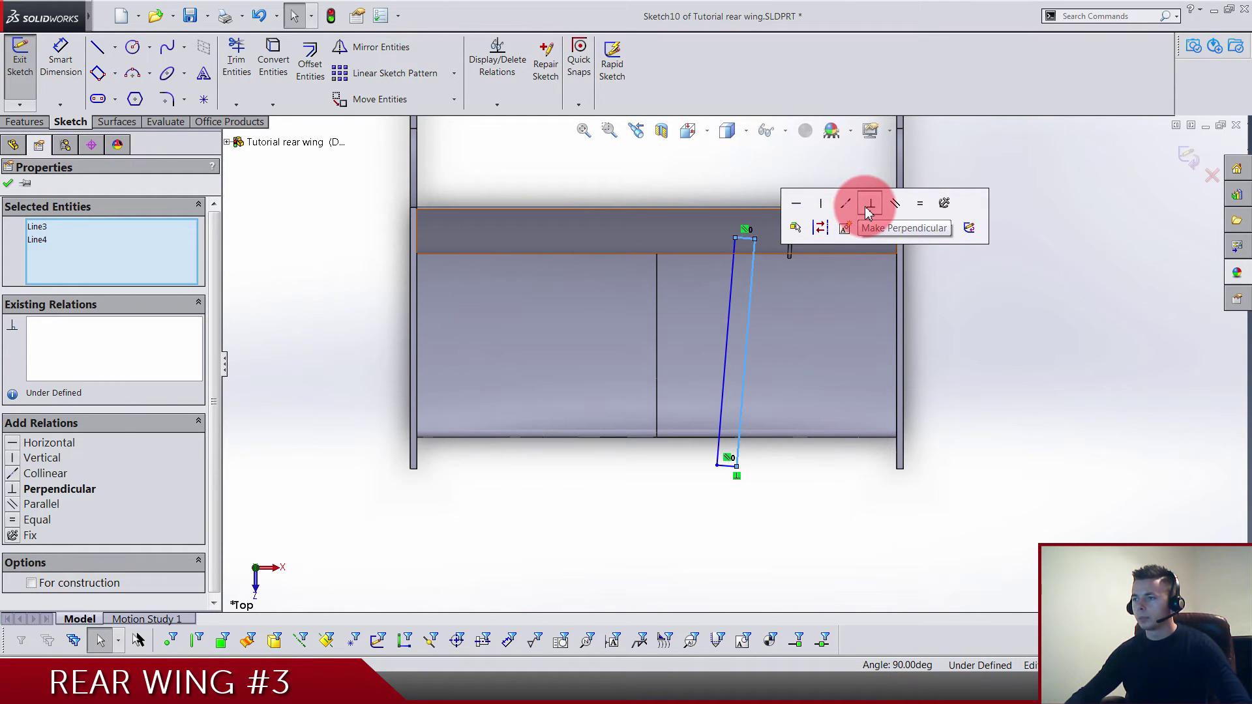
left_click(869, 212)
left_click(725, 440)
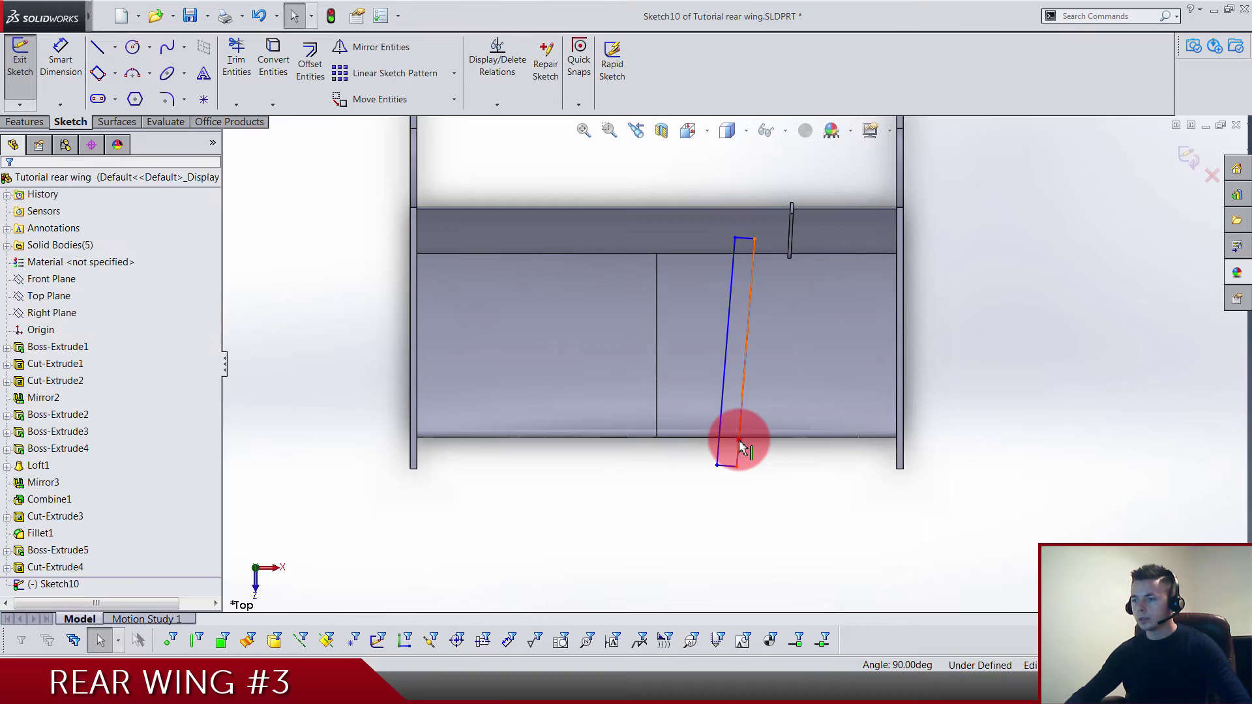
left_click(739, 440)
left_click(727, 467, "ctrl")
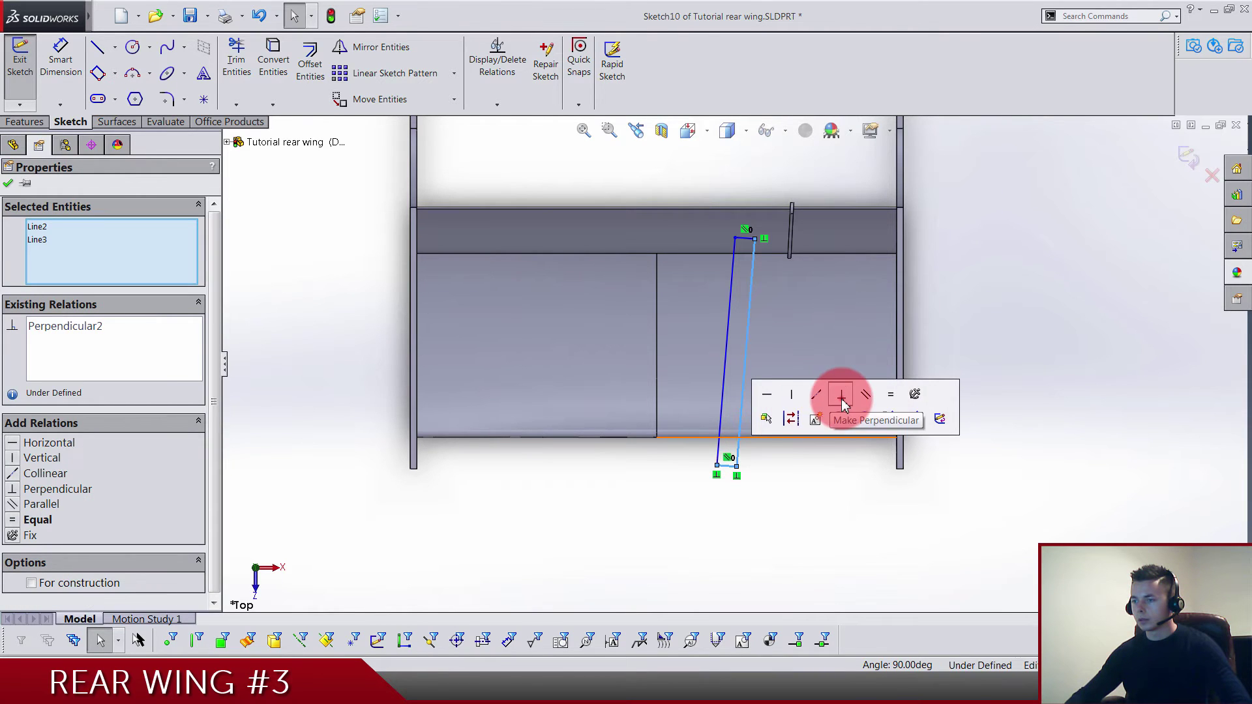
left_click(843, 404)
Step: Make the rectangle's long side nearest the wing's centre line perpendicular to both short sides
left_click(722, 453)
left_click(720, 460, "ctrl")
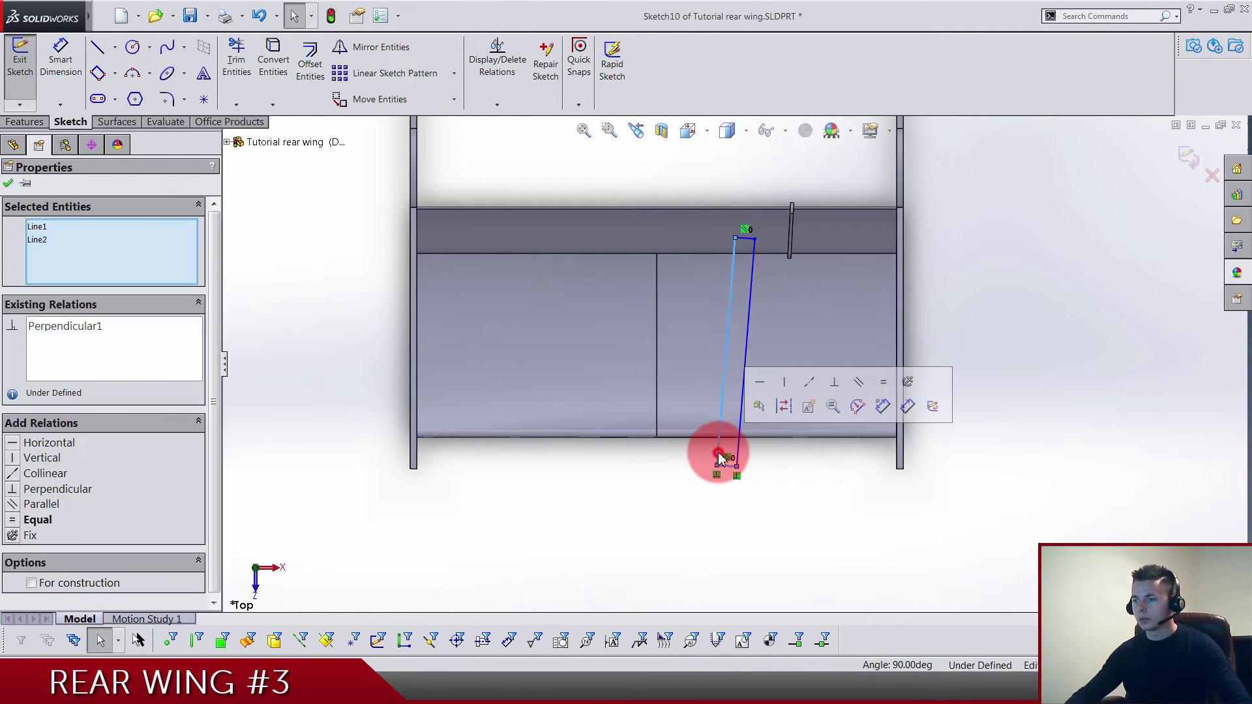
left_click(839, 384)
left_click(741, 242)
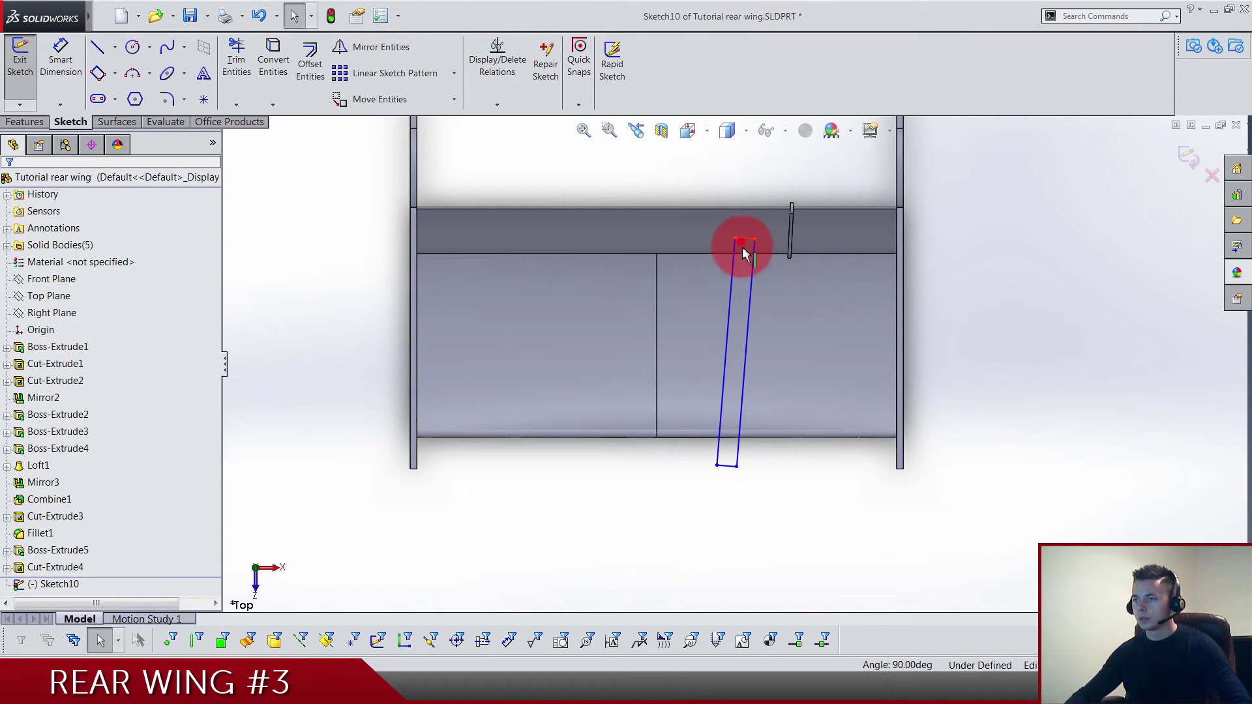
left_click(743, 244)
left_click(733, 280, "ctrl")
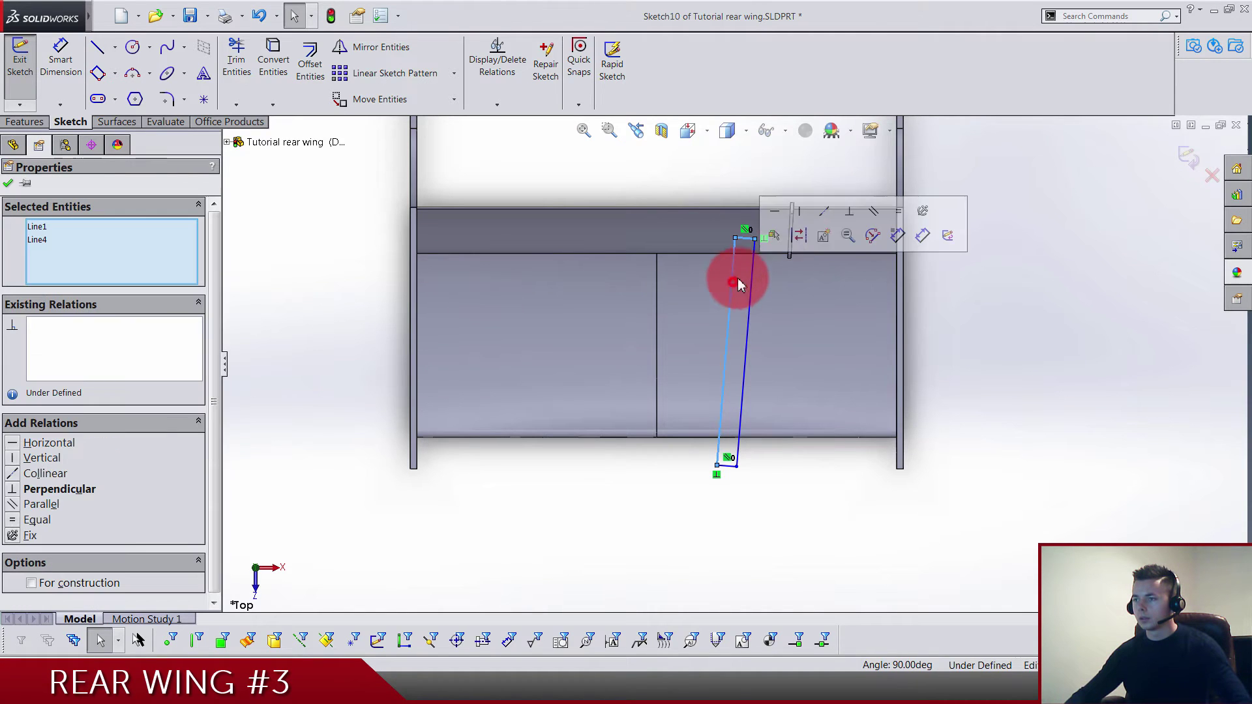
left_click(851, 212)
key("Escape")
Step: Make the rectangle's long side facing the thin support parallel to the support's long edge
scroll(769, 313, "down", 5)
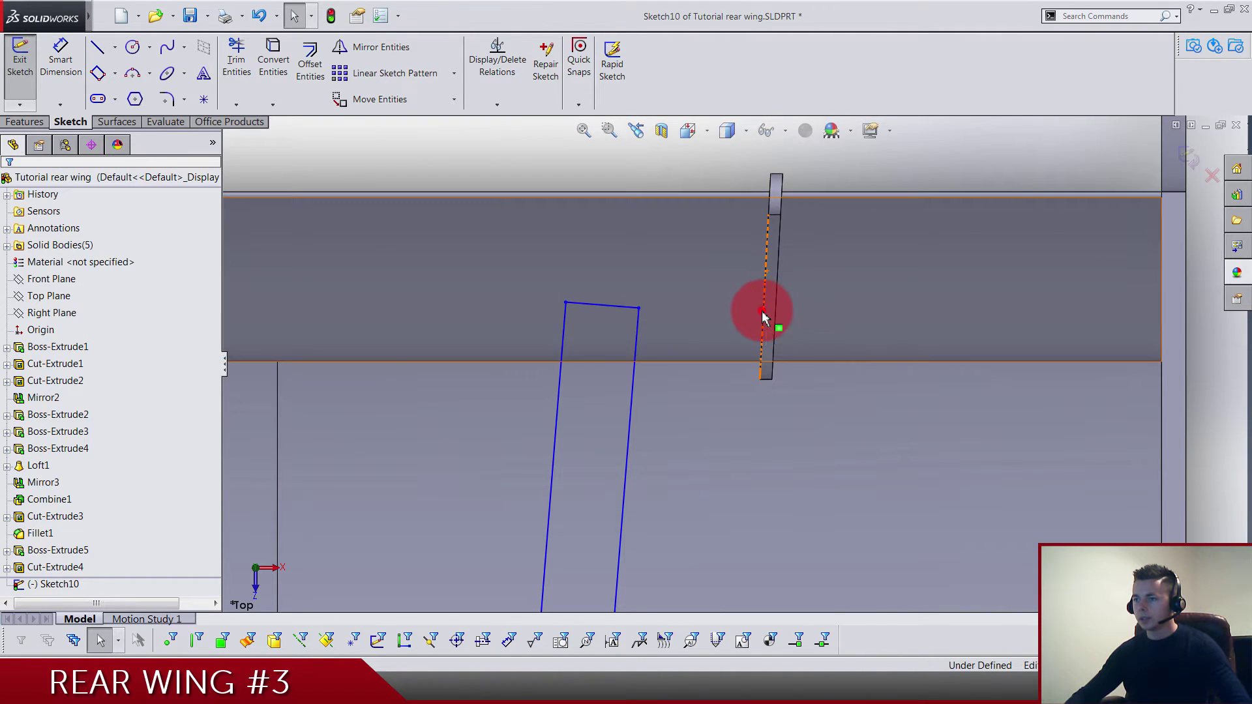
left_click(768, 317)
left_click(768, 317)
scroll(722, 364, "up", 5)
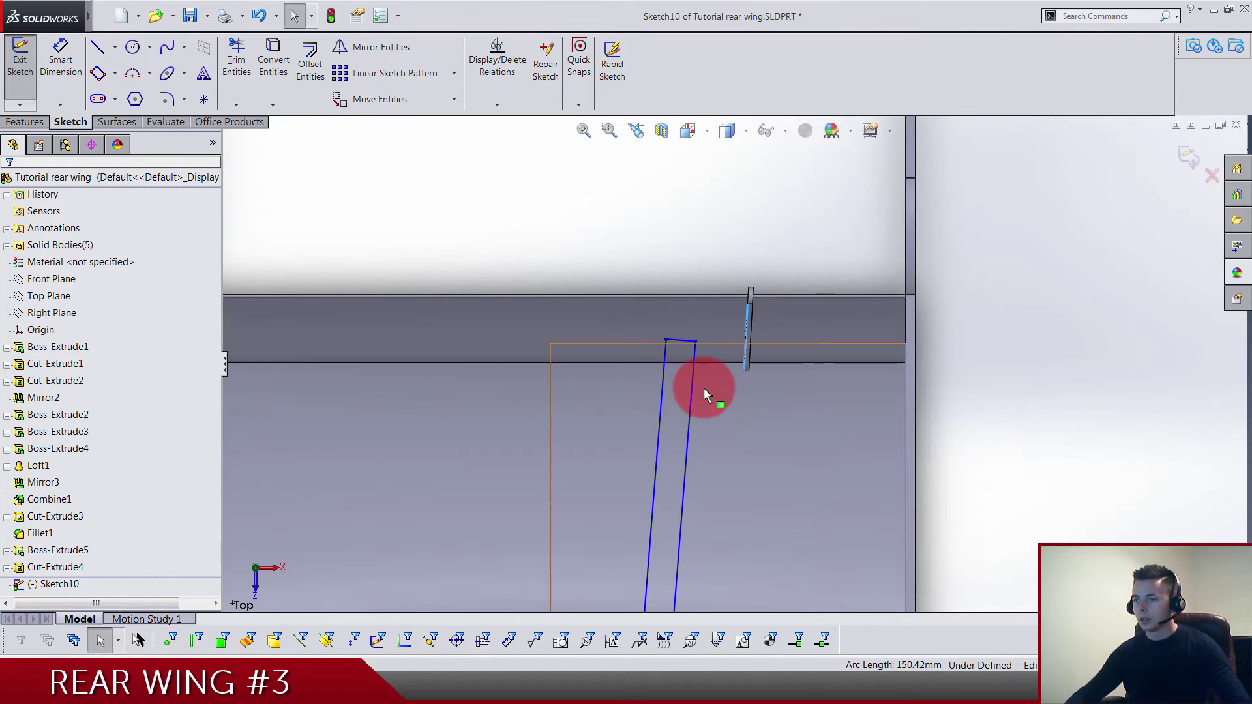
left_click(694, 408, "ctrl")
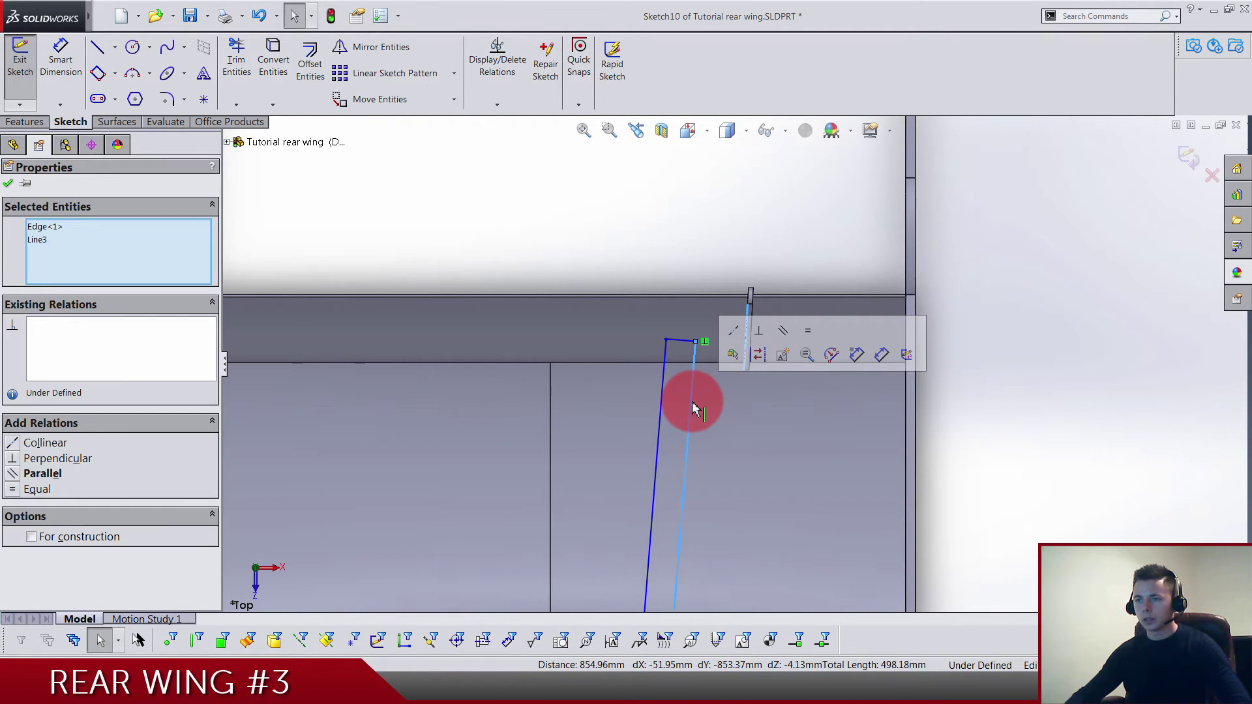
left_click(783, 330)
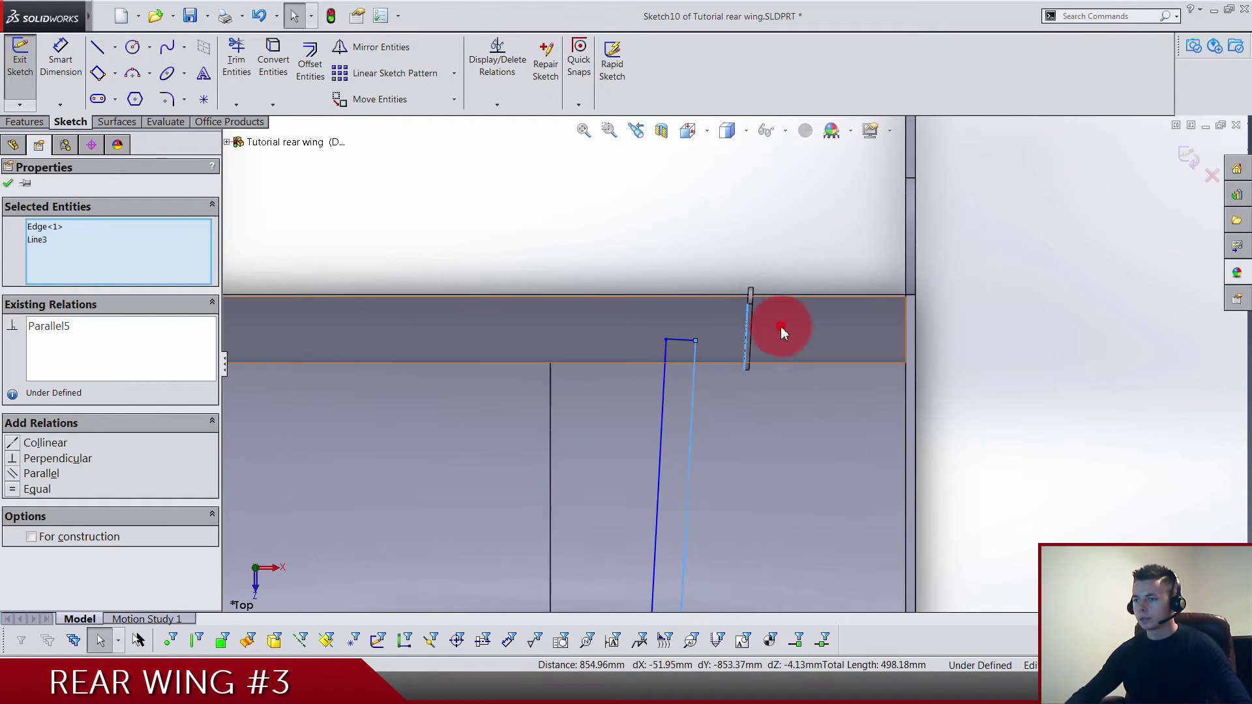
left_click(723, 251)
scroll(657, 316, "up", 5)
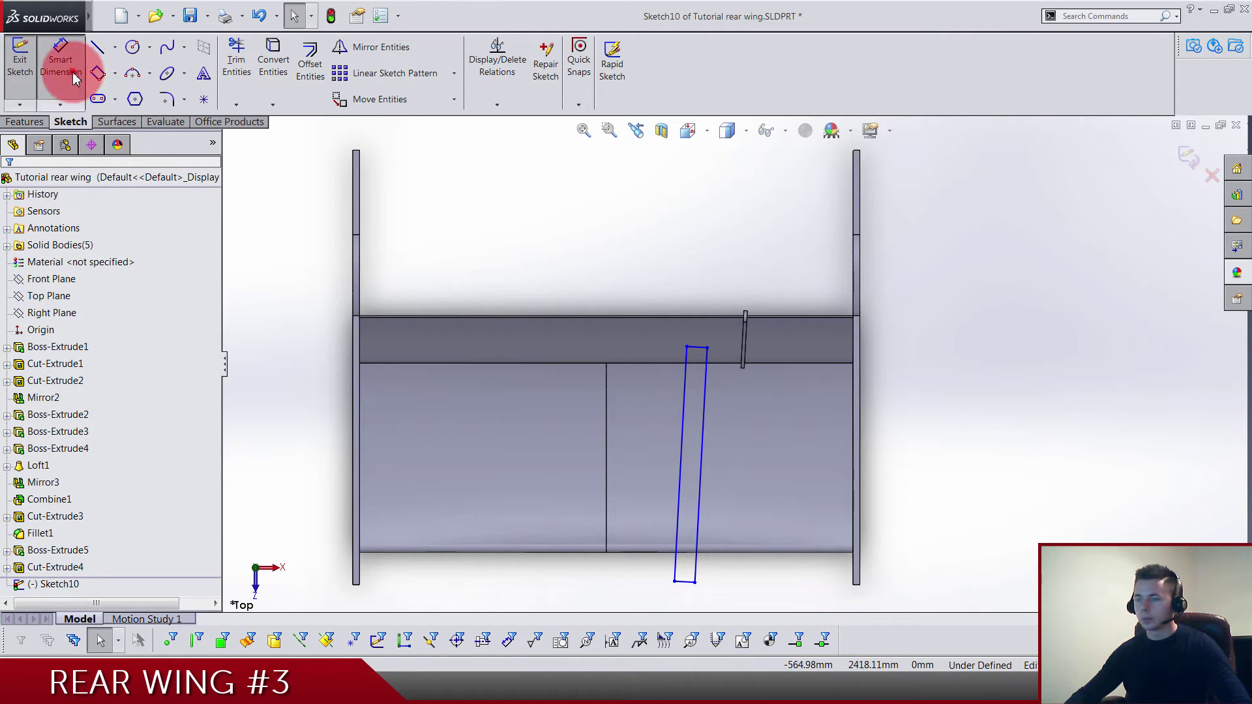
Step: Set the distance between the thin support's long edge and the rectangle's nearest long side to 1 mm
left_click(74, 78)
scroll(750, 347, "down", 4)
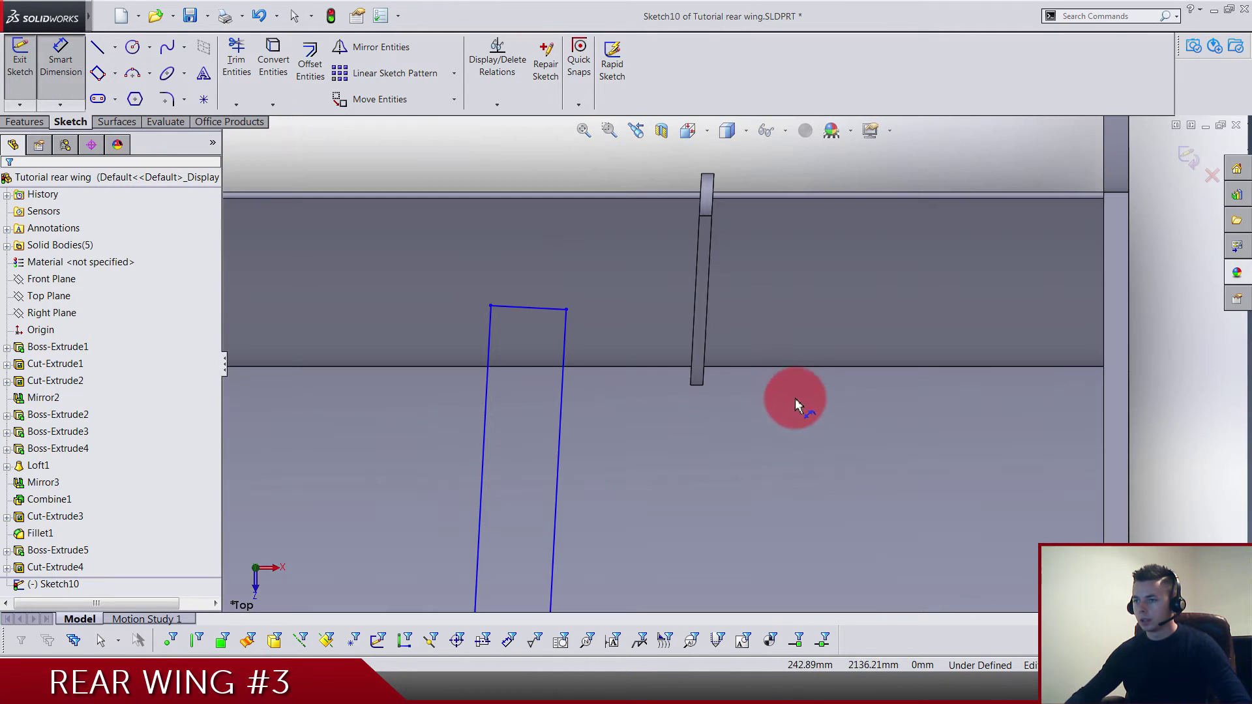
left_click(697, 320)
left_click(561, 414)
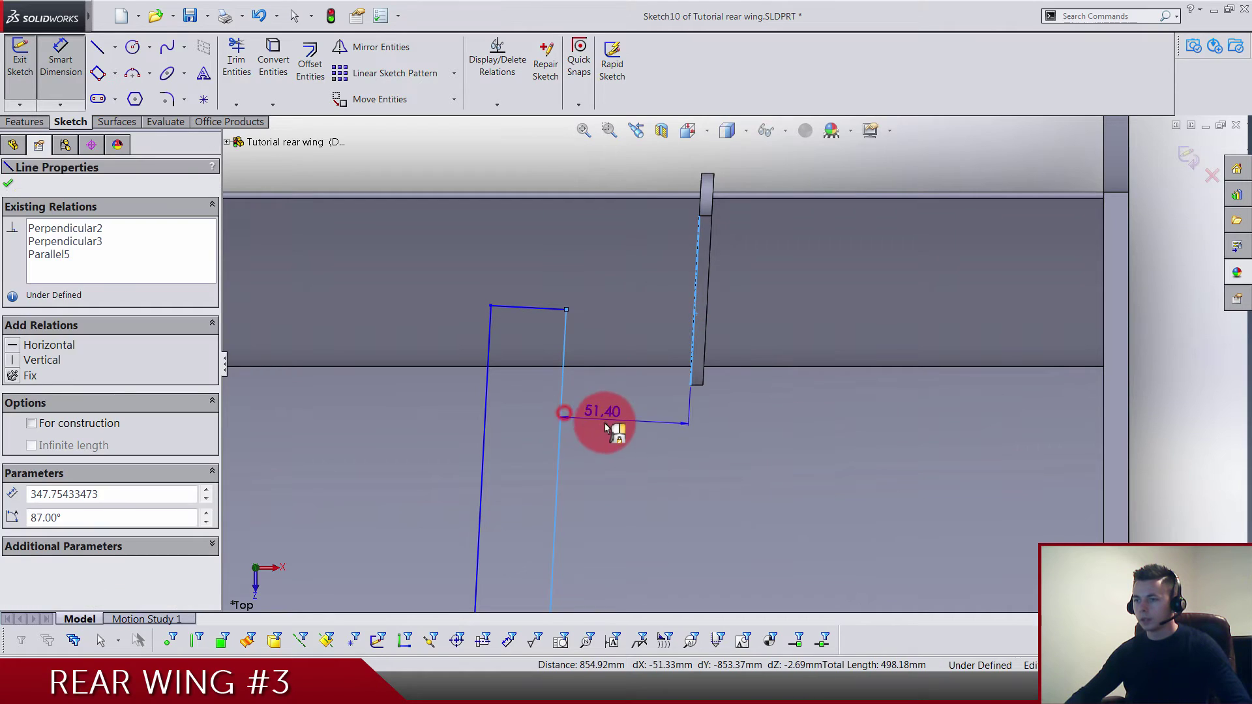
left_click(619, 429)
type("1.00mm")
key("Return")
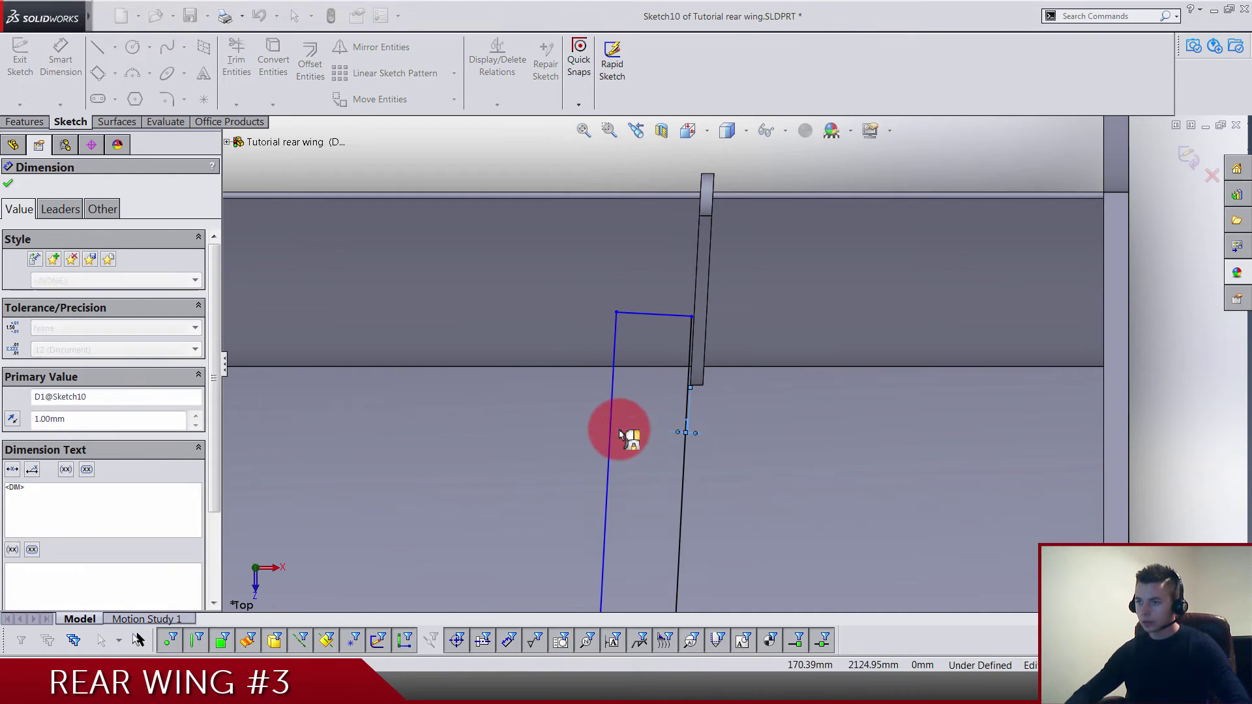
Step: Dimension the rectangle's free short side beyond the wing edge and set its width to 5 mm
scroll(620, 435, "up", 3)
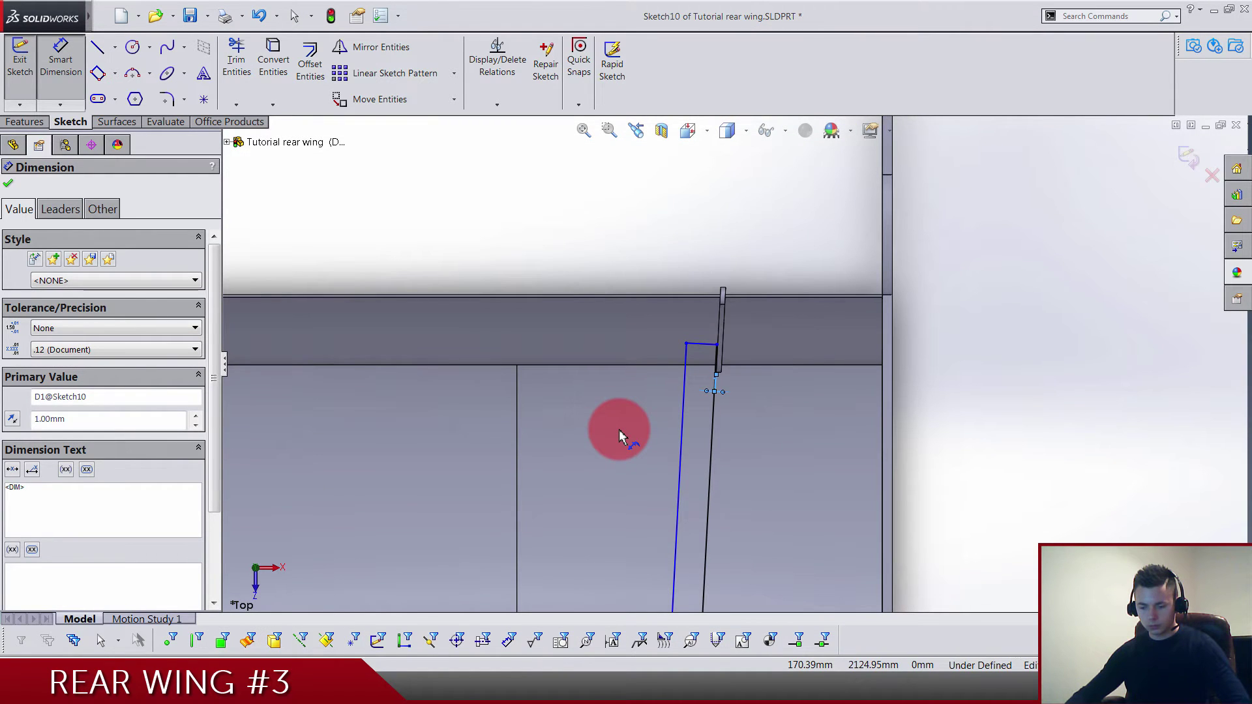
scroll(684, 302, "up", 3)
left_click(685, 258)
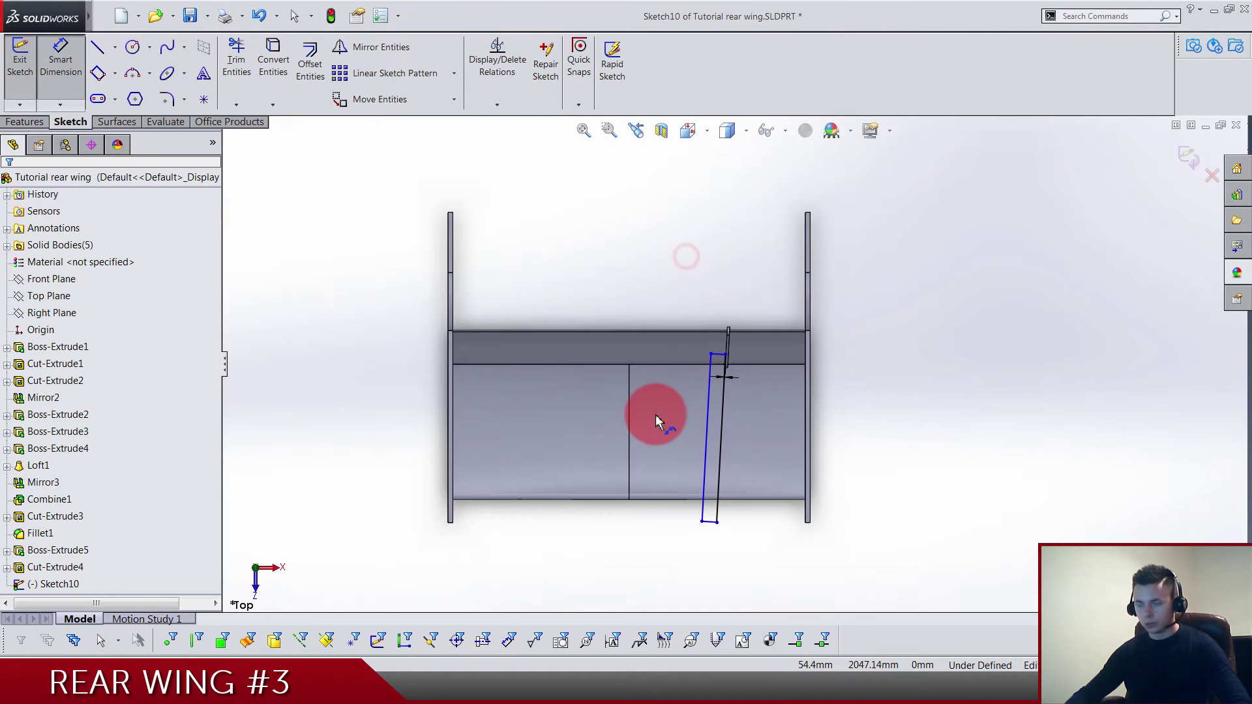
scroll(656, 415, "up", 1)
scroll(720, 491, "down", 1)
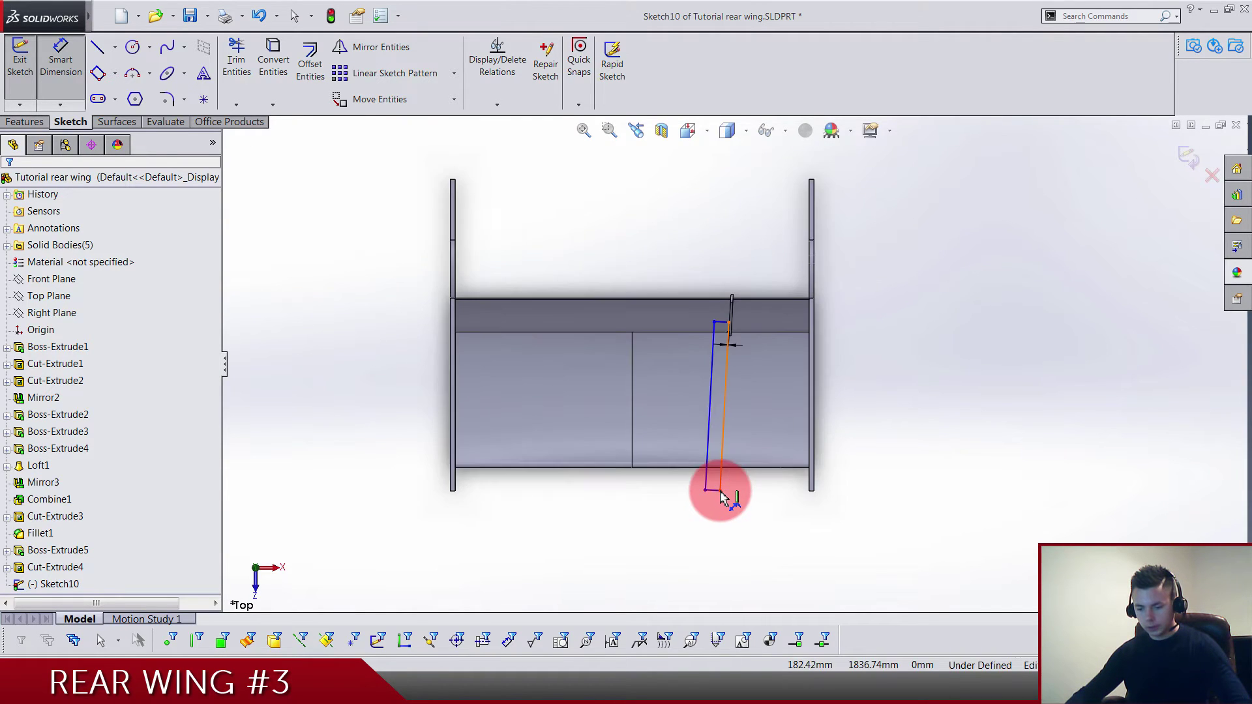
scroll(720, 491, "down", 2)
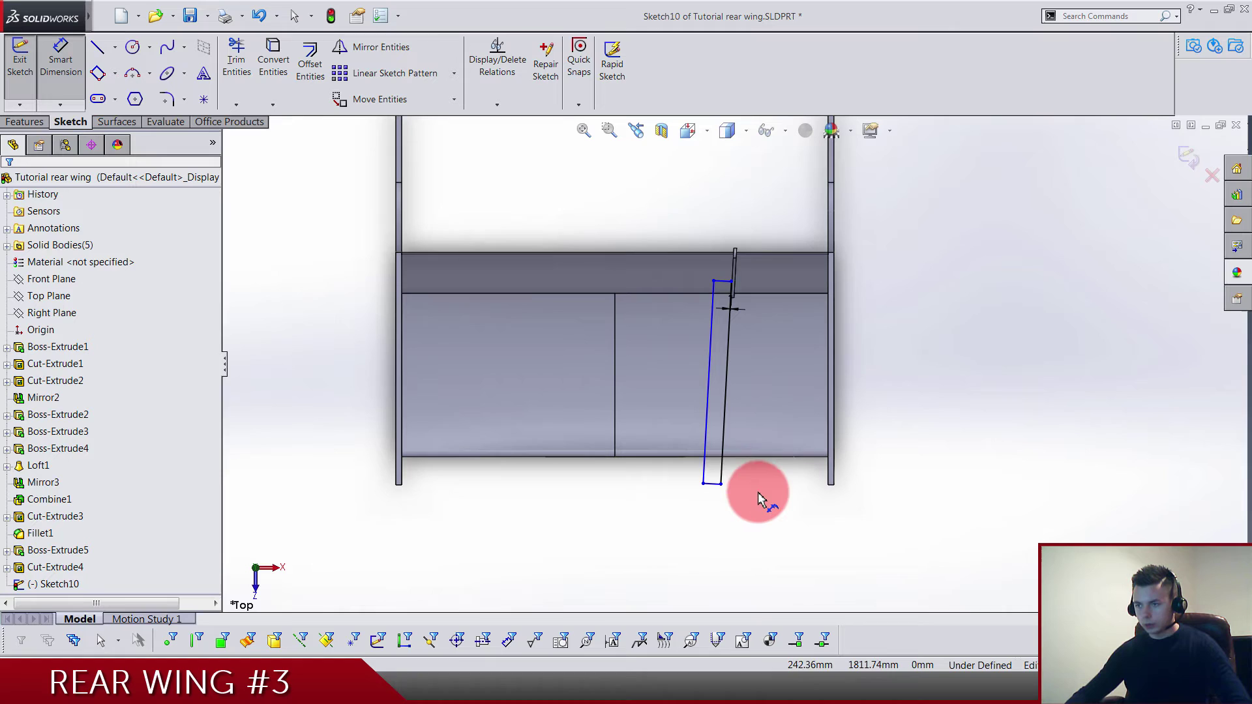
left_click(718, 487)
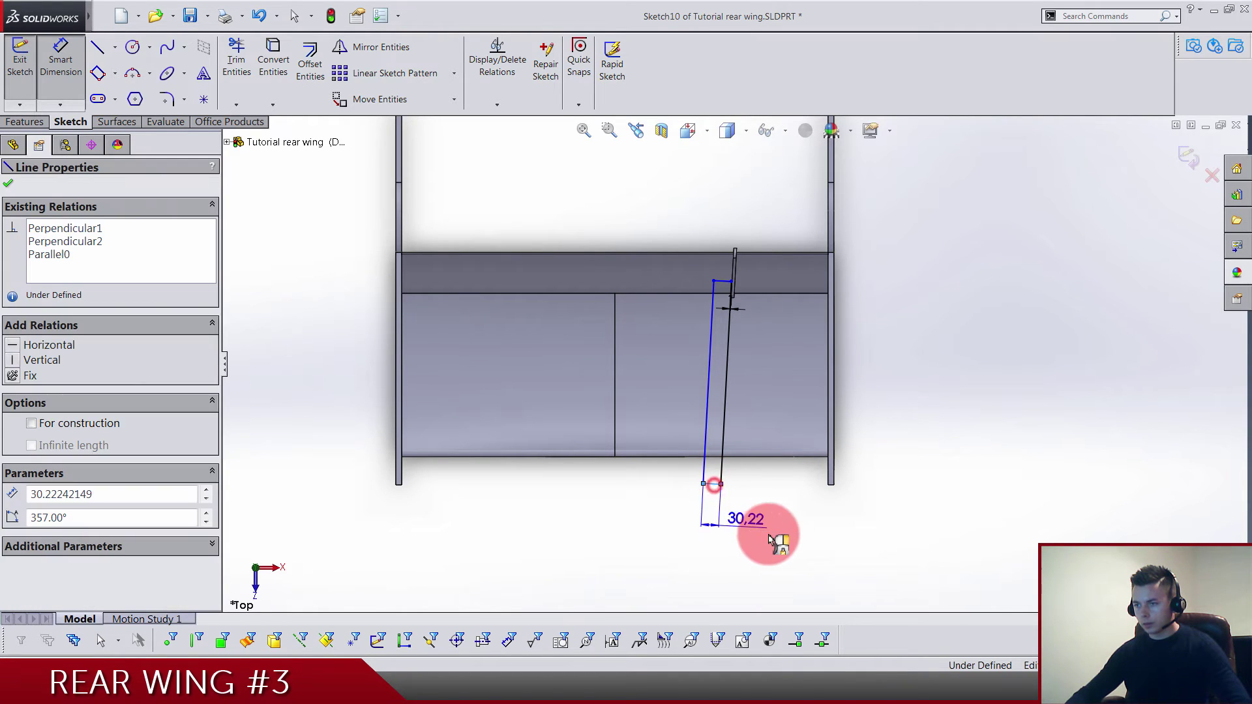
left_click(783, 544)
type("5")
key("Return")
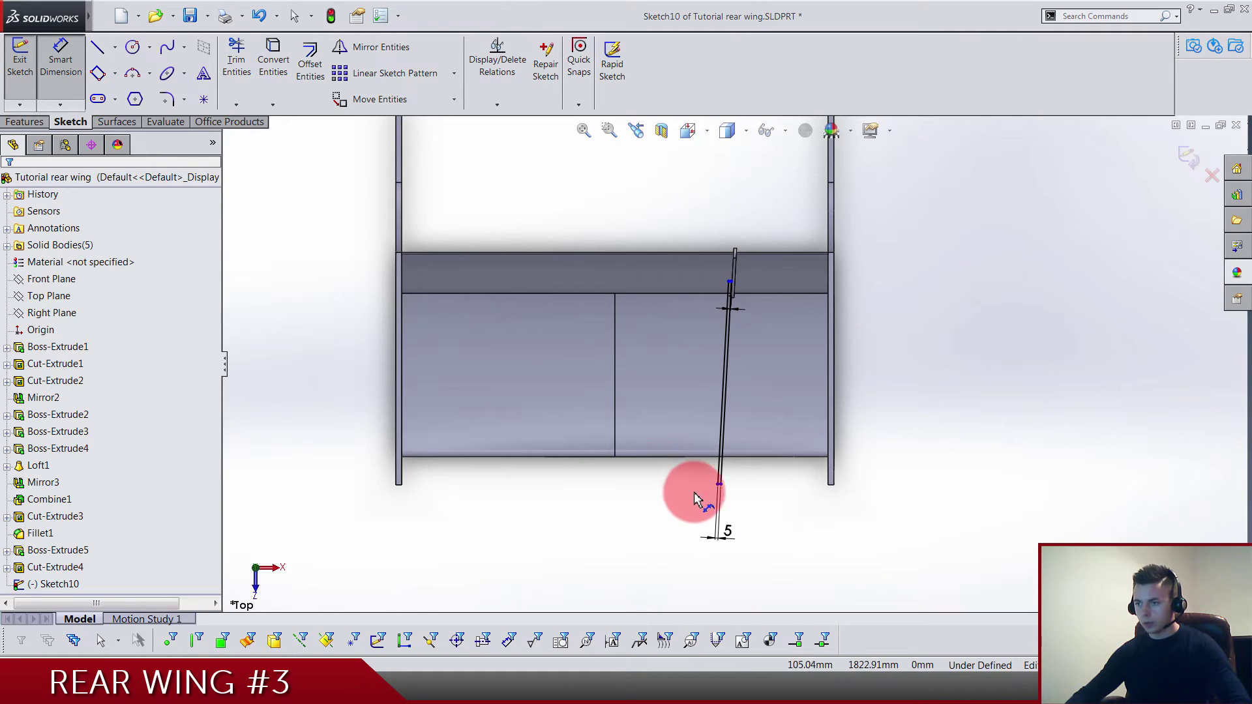
left_click(719, 486)
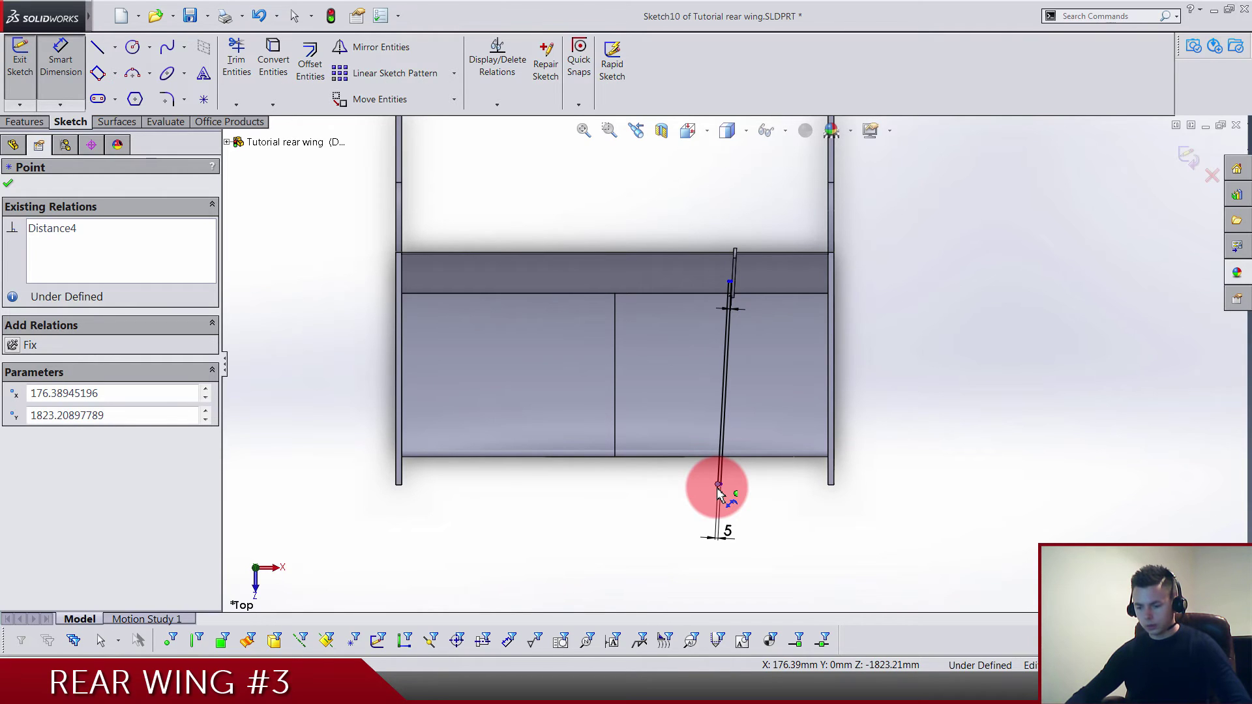
left_click(674, 496)
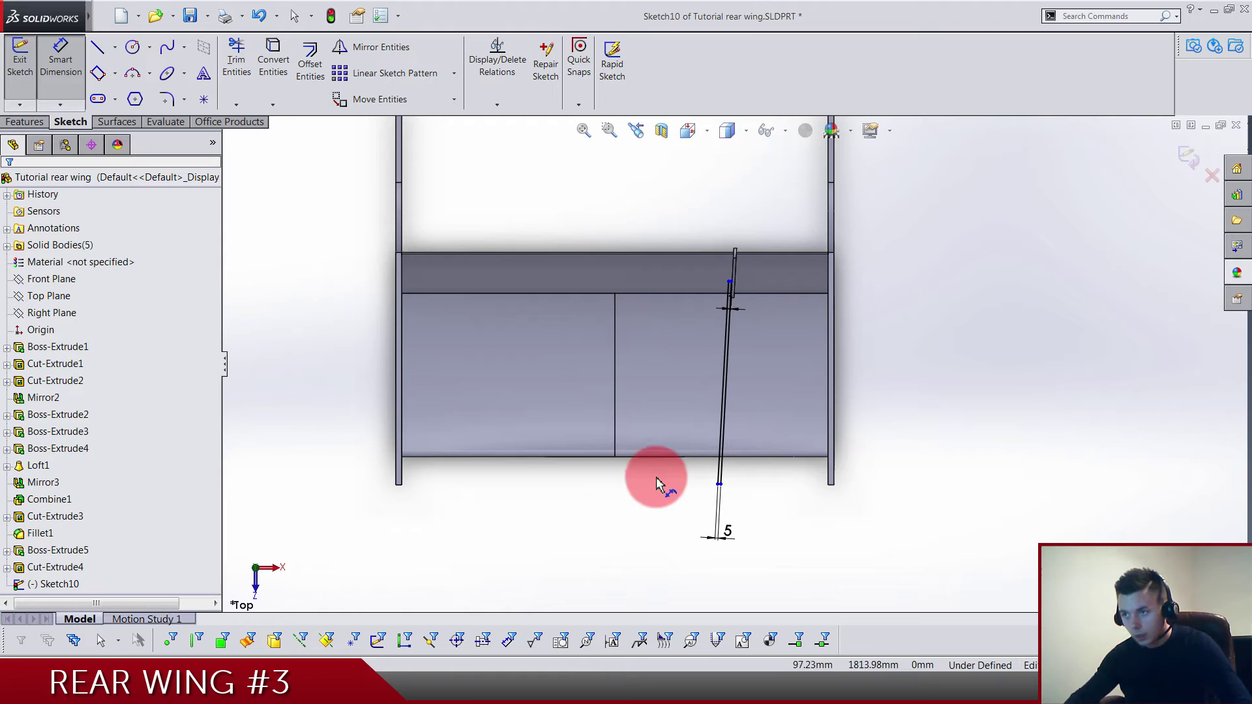
left_click(69, 74)
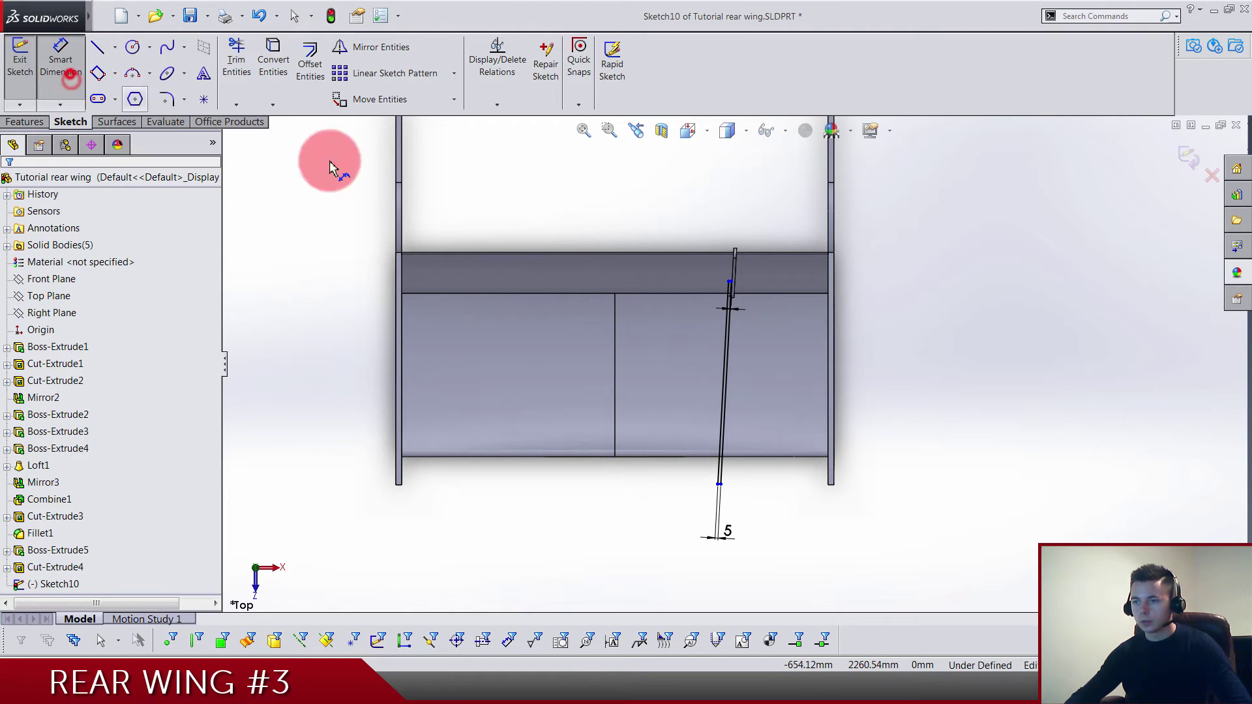
left_click(652, 459)
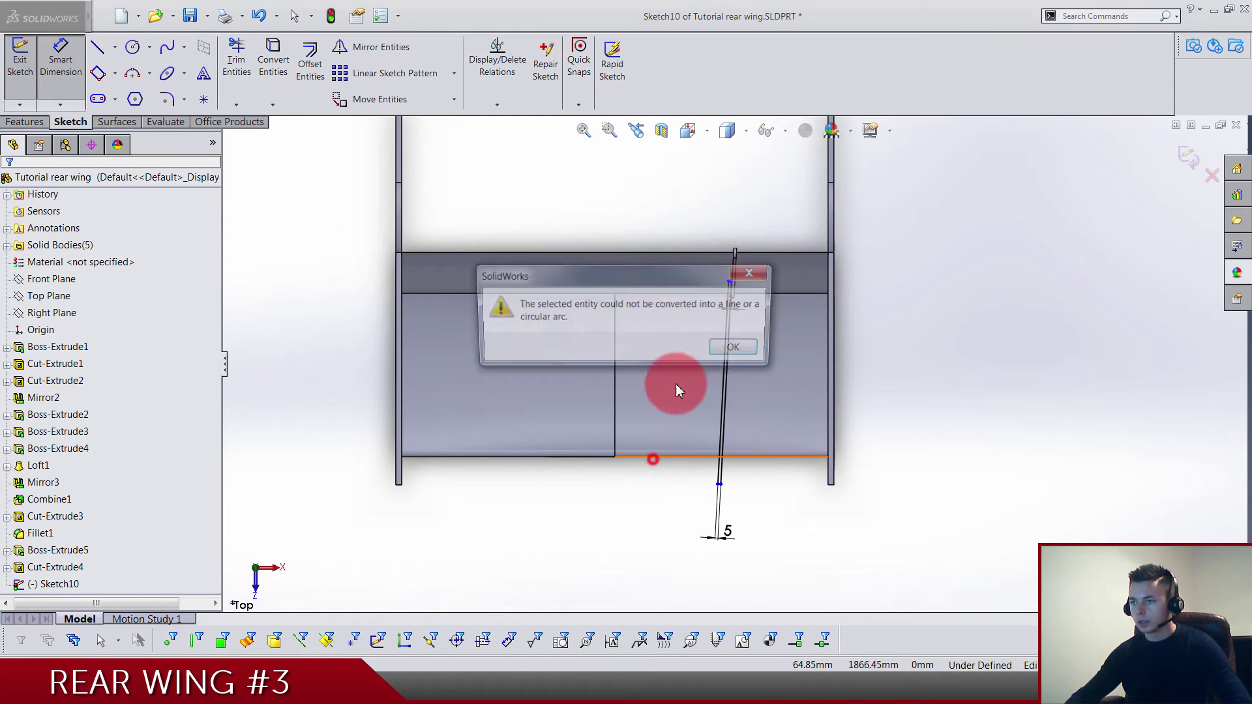
left_click(727, 345)
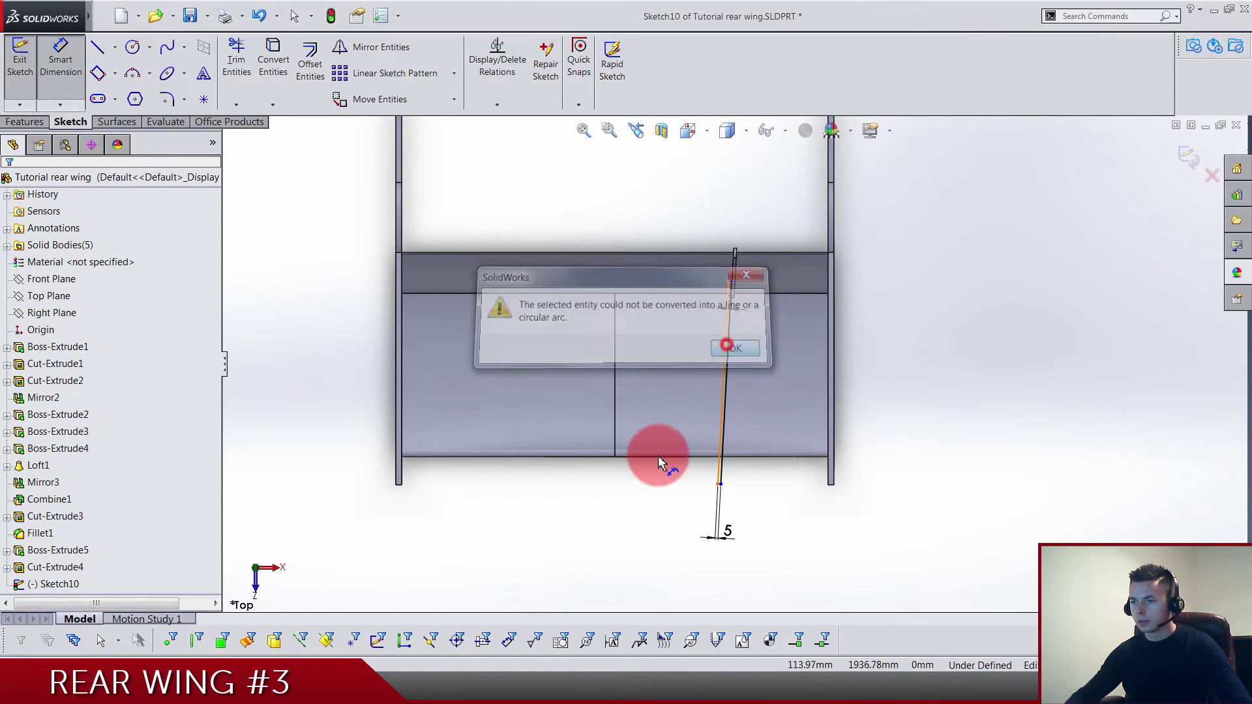
Step: Set the vertical distance from the wing centre line's endpoint on the lower edge to the rectangle's corner beside the support to 300 mm
left_click(617, 457)
left_click(730, 283)
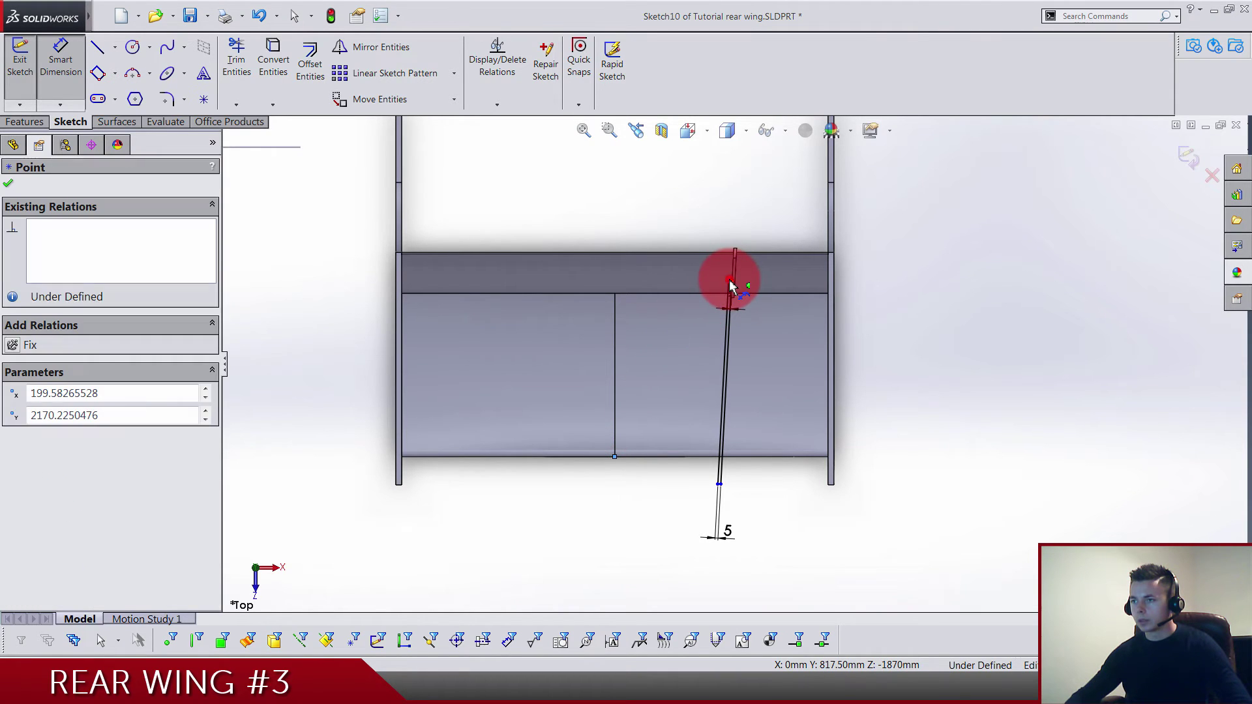
left_click(947, 351)
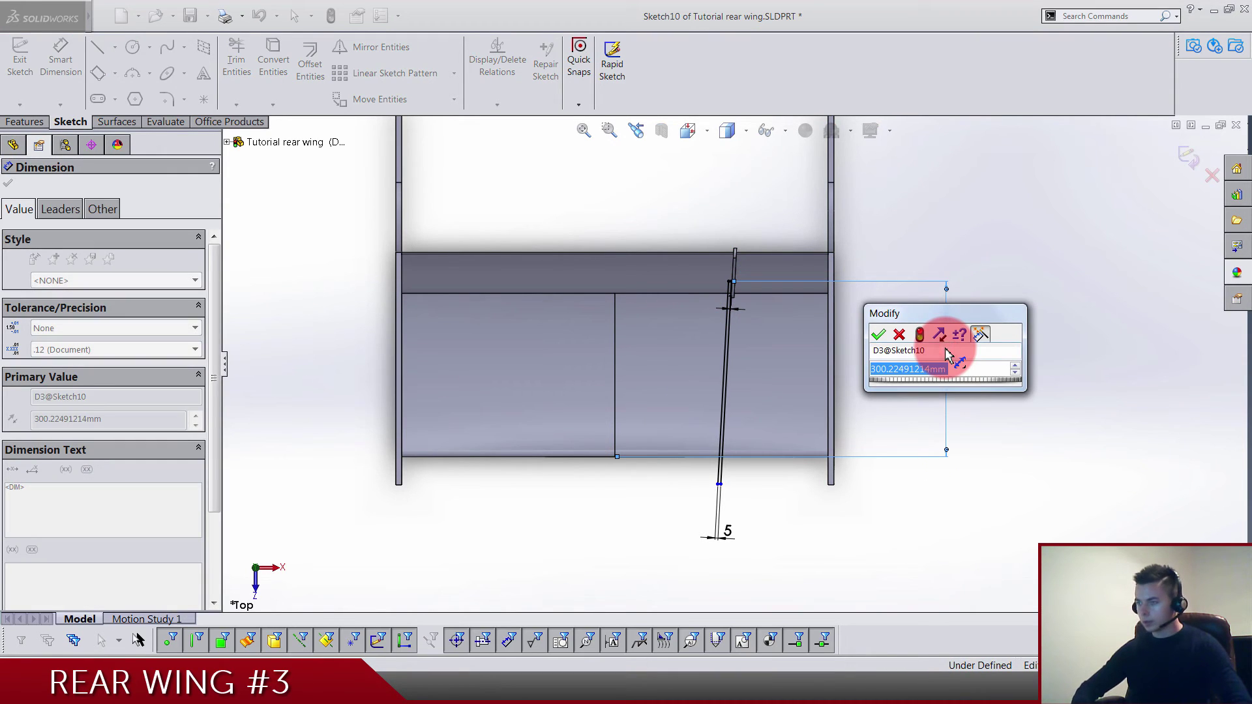
type("300")
key("Return")
left_click(597, 505)
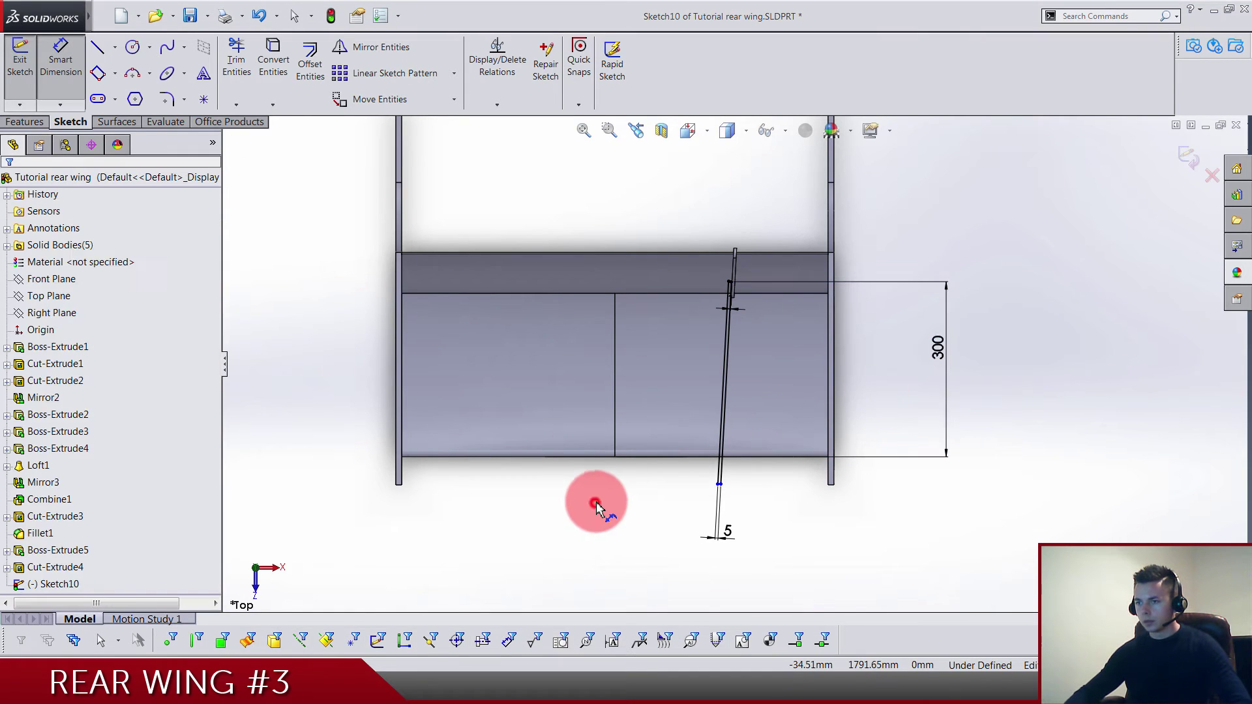
Step: Set the vertical distance between the rectangle's corner beside the support and its far end corner to 500 mm
scroll(596, 503, "down", 5)
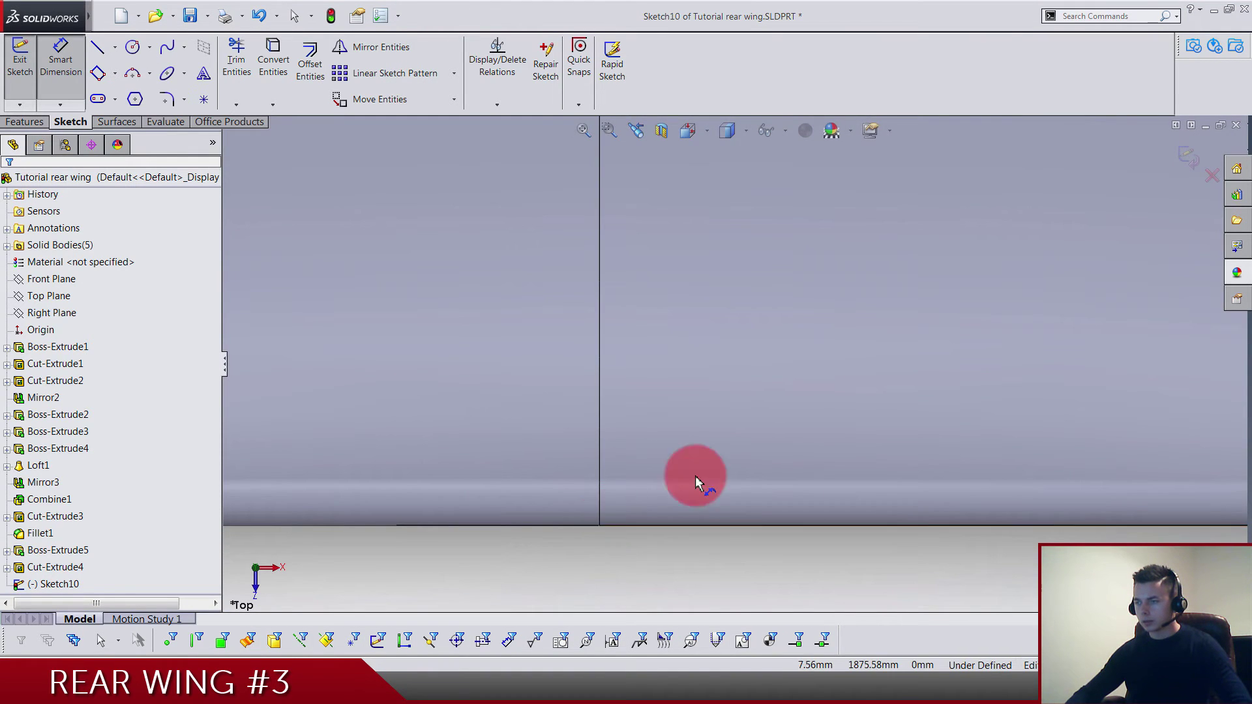
scroll(890, 291, "up", 5)
scroll(776, 311, "down", 5)
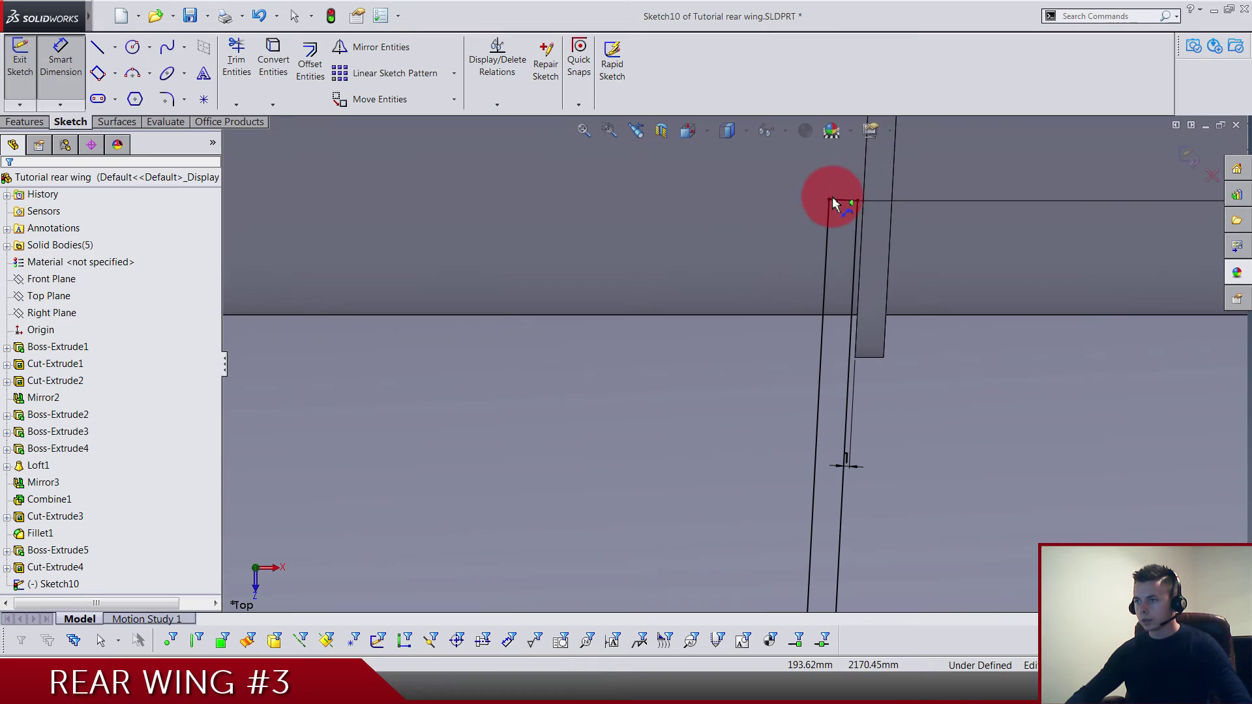
scroll(773, 467, "up", 5)
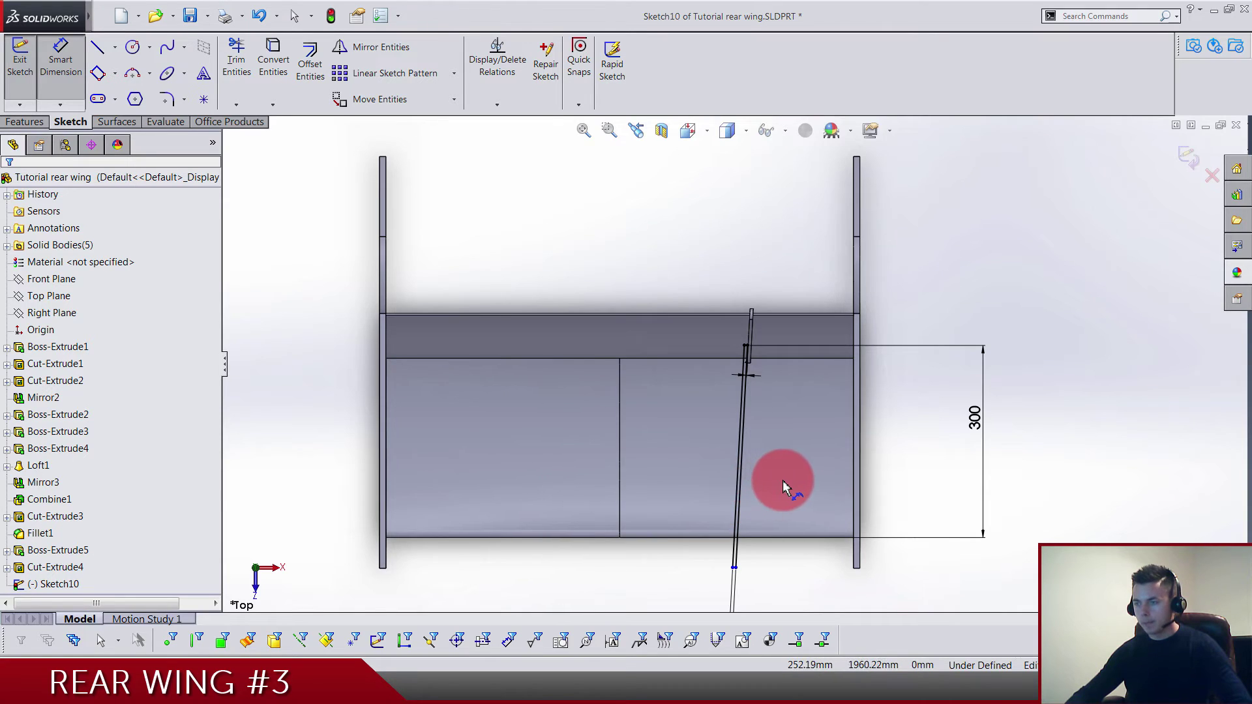
scroll(749, 332, "down", 5)
left_click(765, 377)
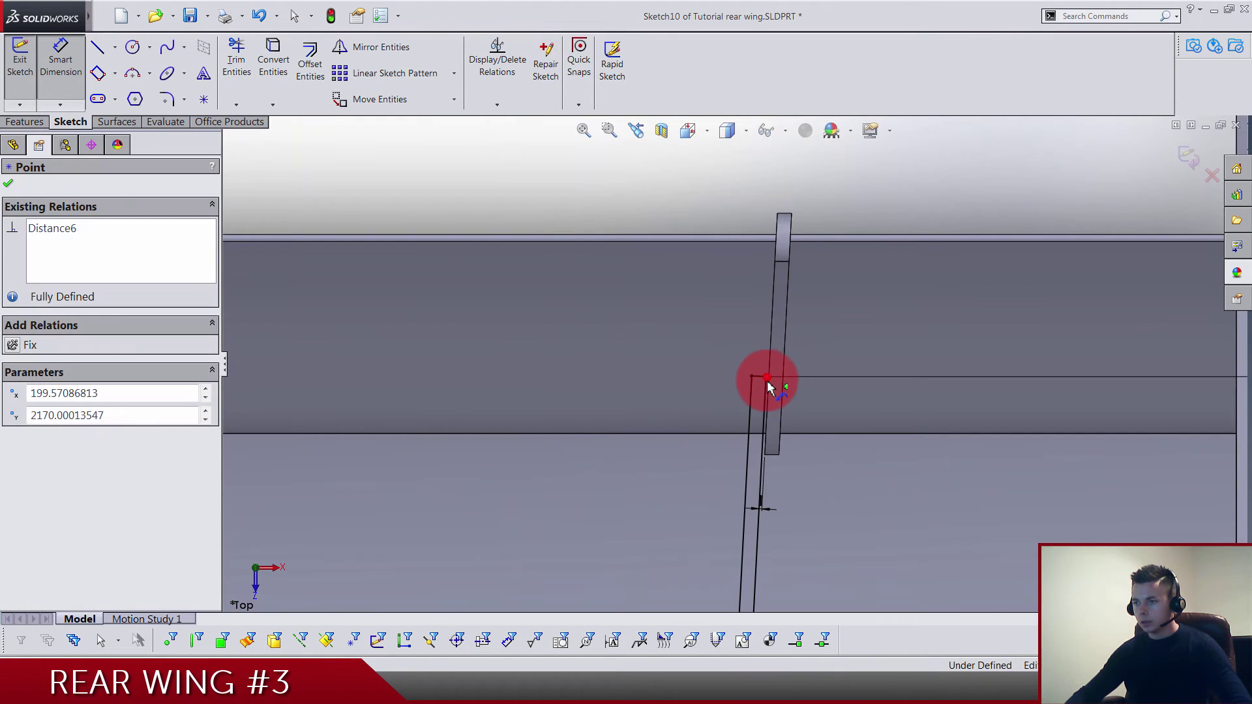
scroll(736, 495, "up", 5)
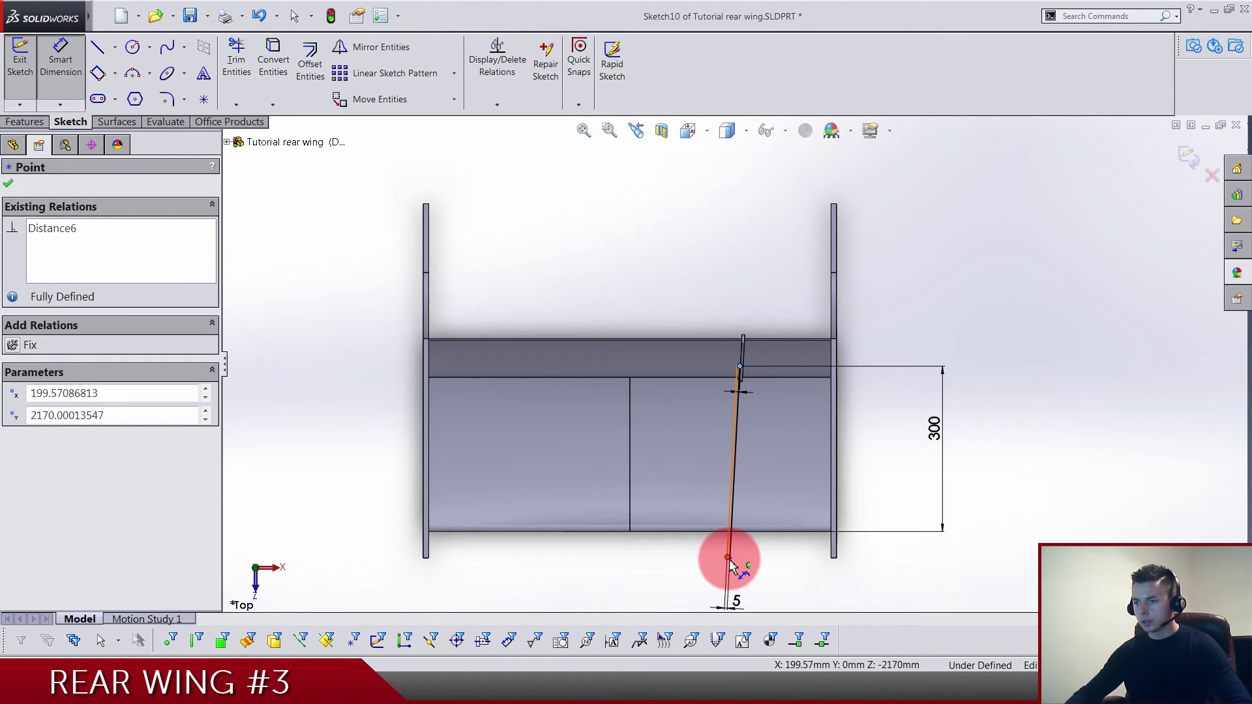
left_click(730, 559)
left_click(996, 448)
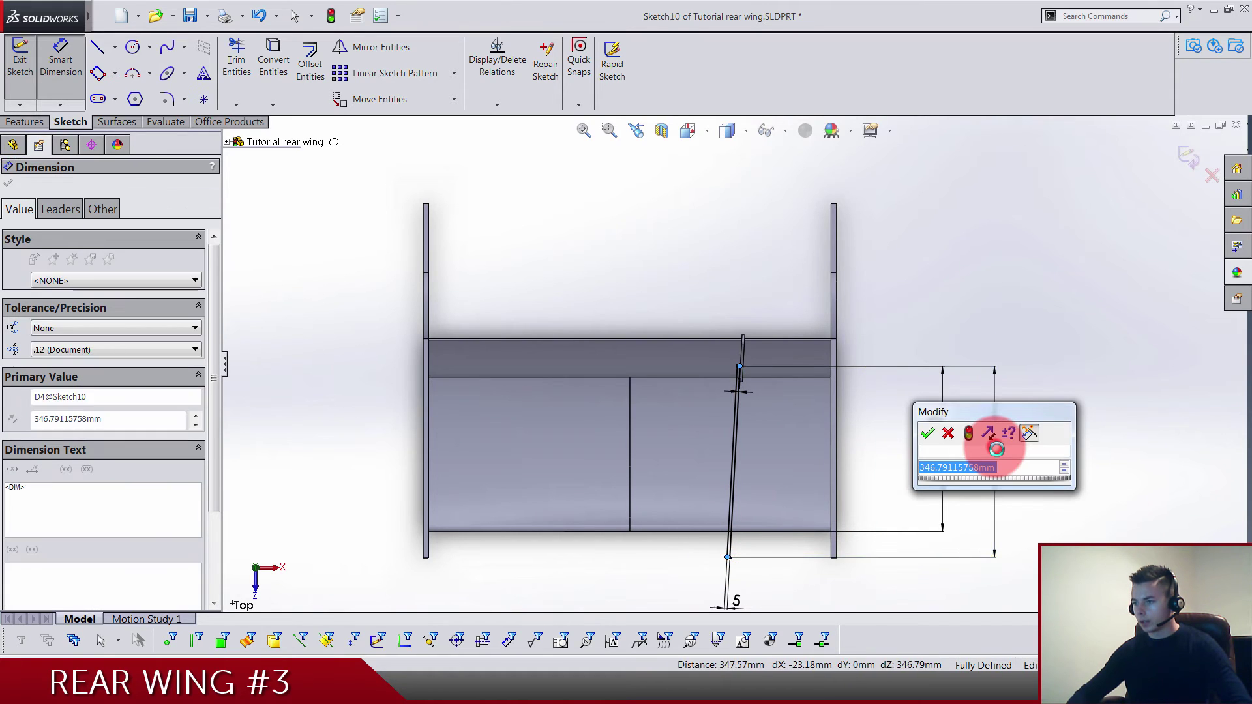
type("500")
key("Return")
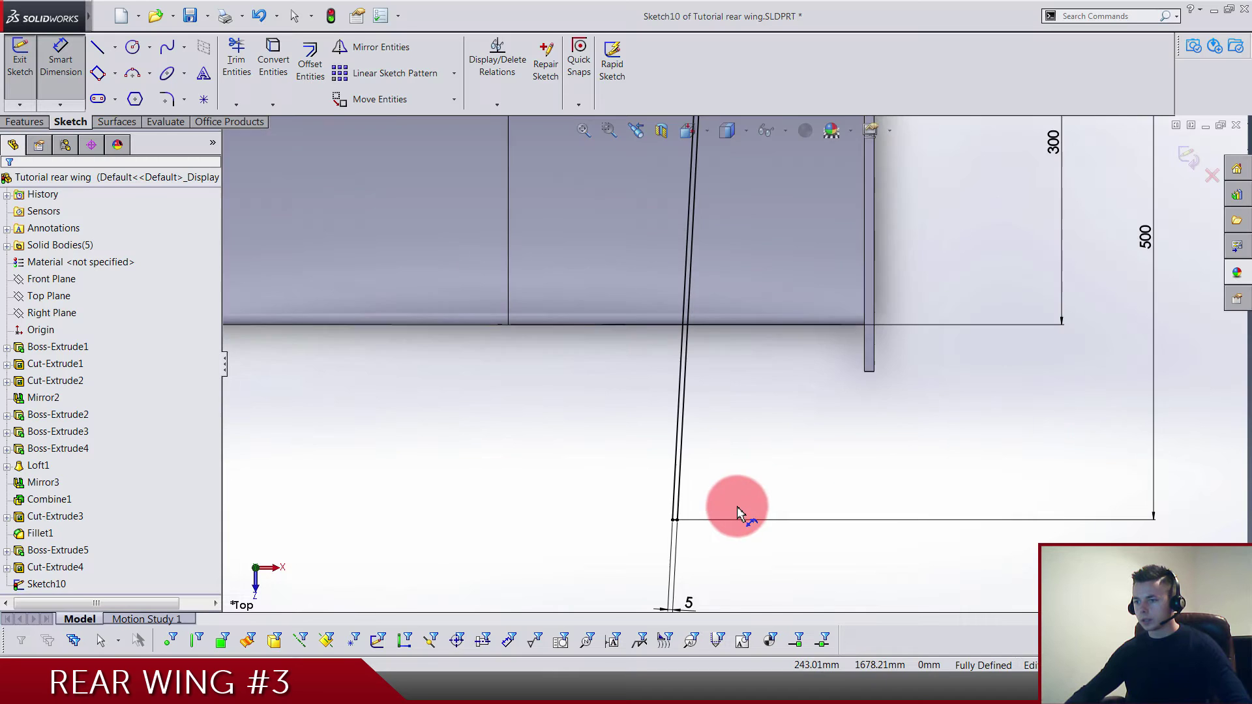
Step: Finish the sketch and extrude the slanted rectangle 1200 mm as a separate body, with Merge result turned off
scroll(627, 497, "down", 3)
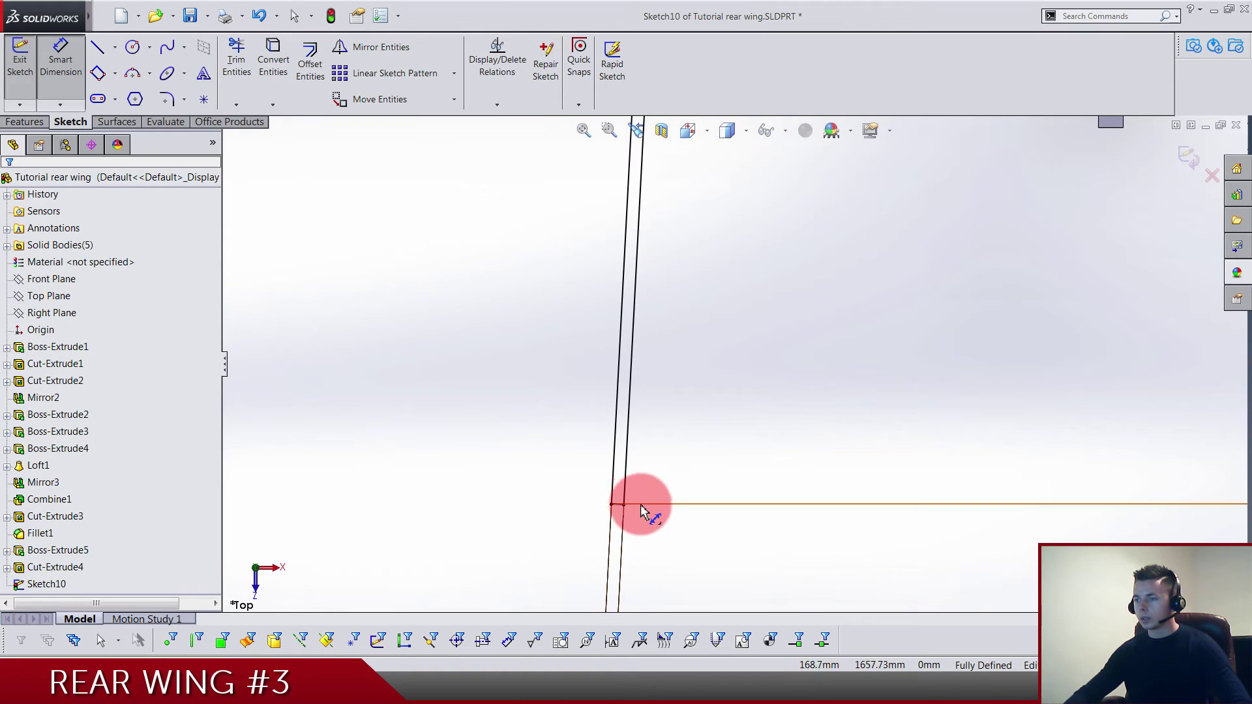
scroll(737, 306, "up", 5)
scroll(737, 307, "down", 2)
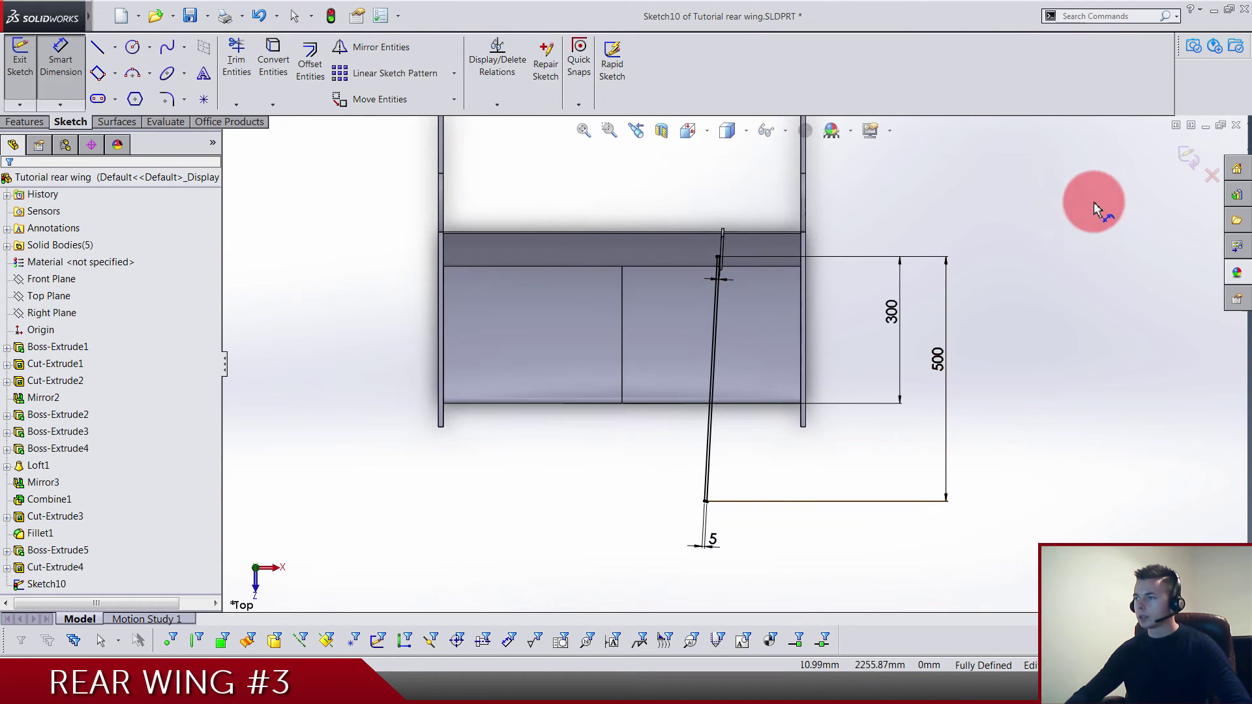
left_click(1192, 157)
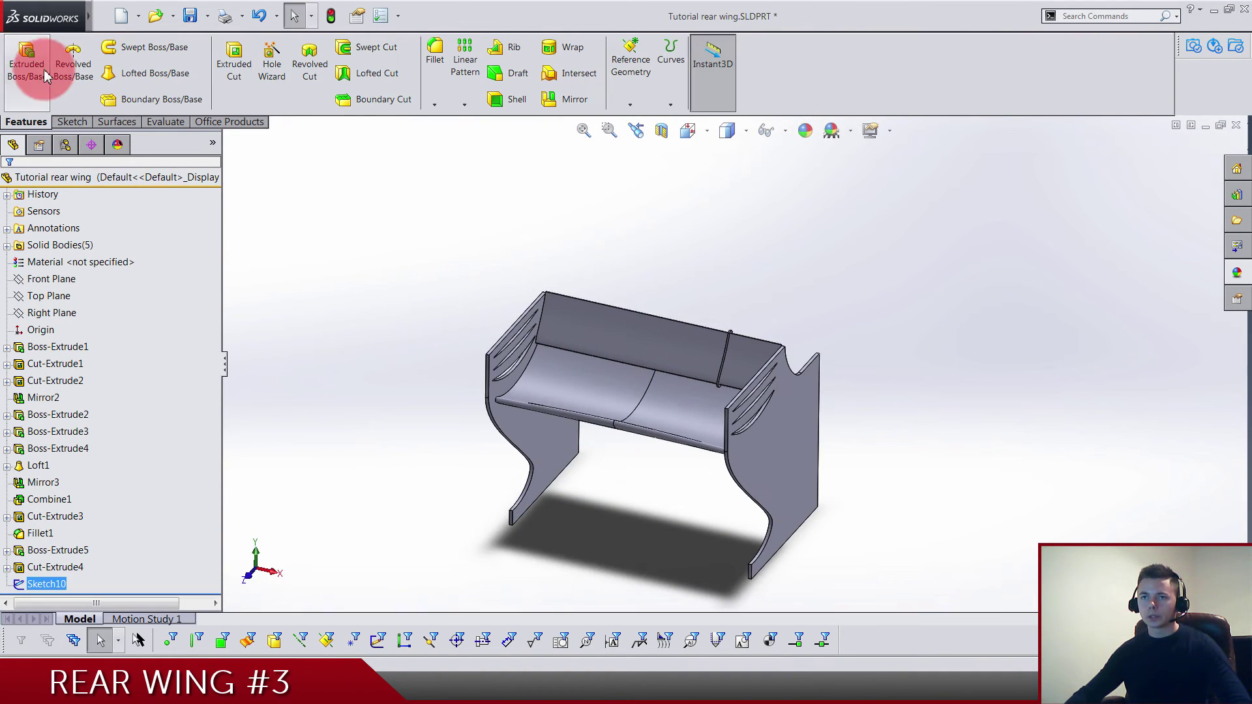
left_click(46, 77)
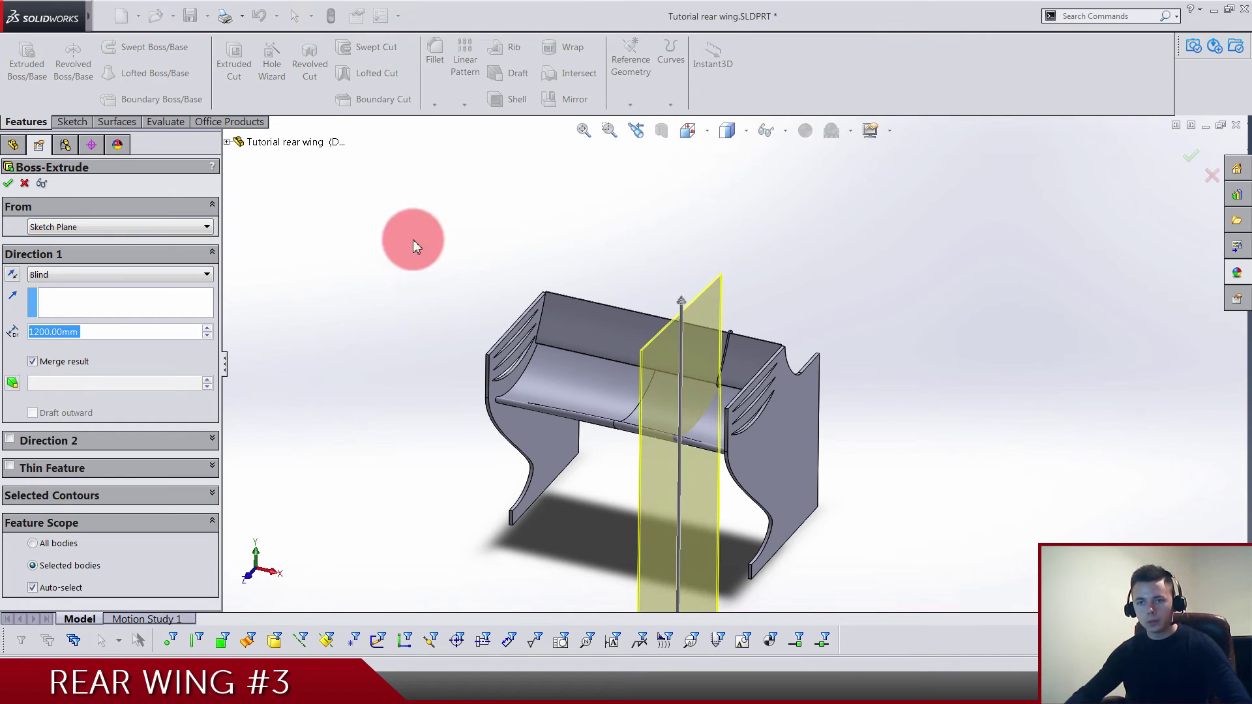
left_click(81, 363)
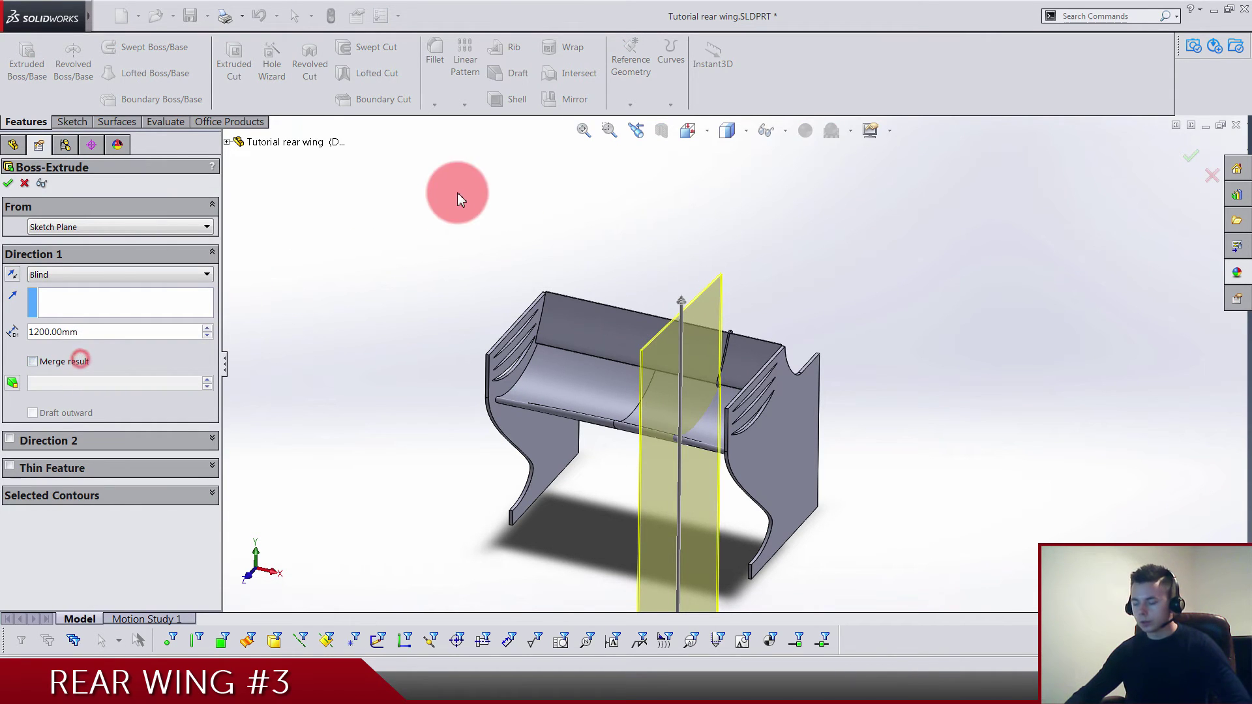
right_click(454, 254)
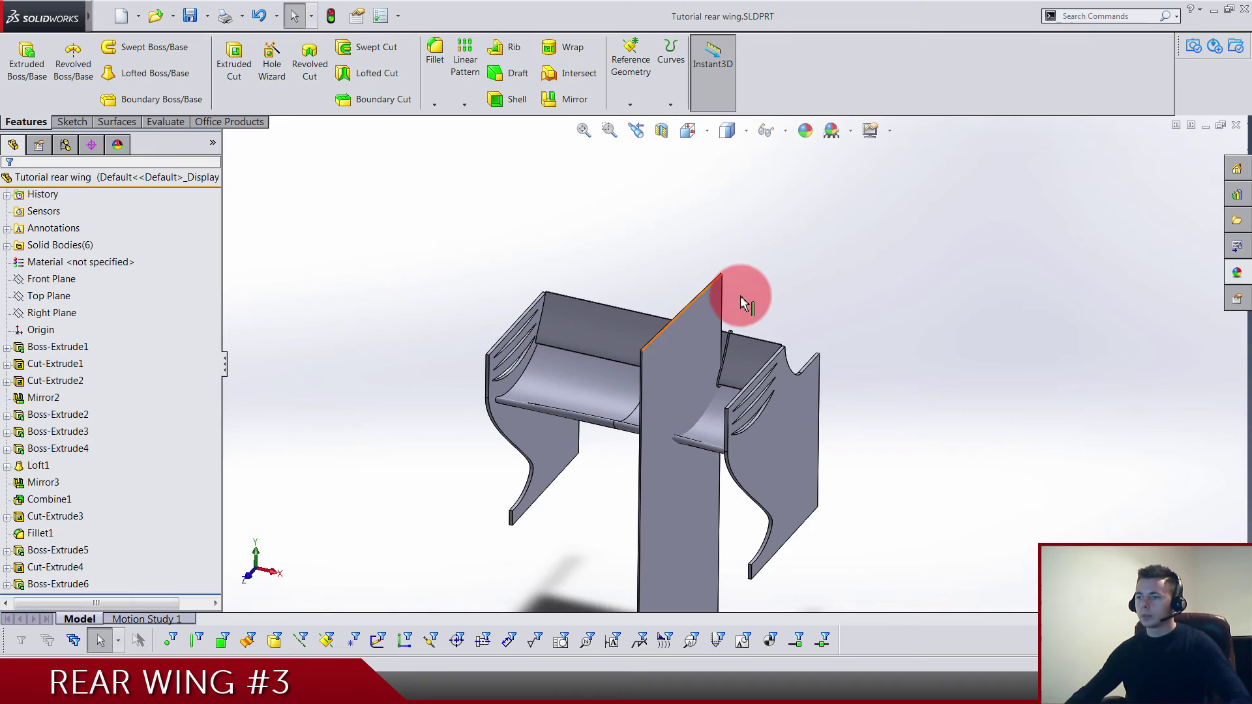
Step: Start a sketch on the tall plate's large side face and create the Intersection Curve with the lofted wing body
scroll(744, 294, "down", 5)
left_click(685, 322)
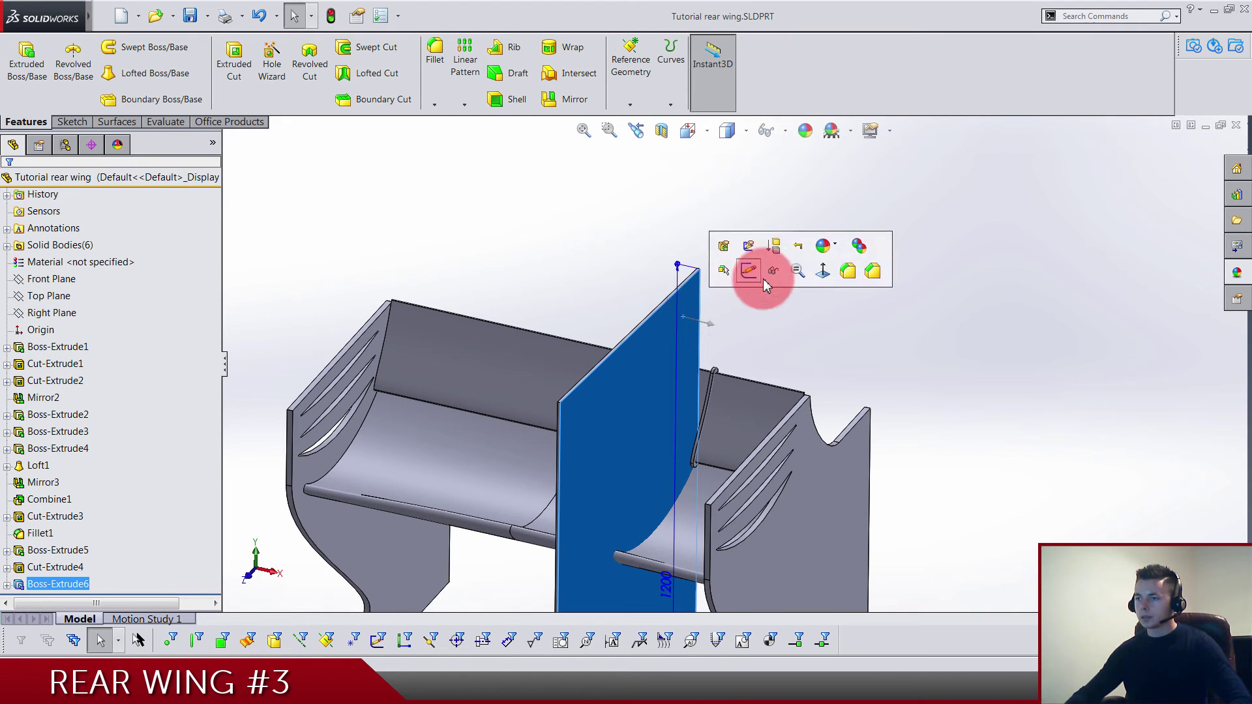
left_click(750, 273)
mouse_move(839, 190)
middle_mouse_down()
mouse_move(945, 255)
mouse_move(795, 315)
mouse_move(830, 296)
mouse_move(881, 193)
mouse_move(776, 367)
mouse_move(576, 224)
middle_mouse_up()
scroll(792, 347, "down", 5)
left_click(791, 347)
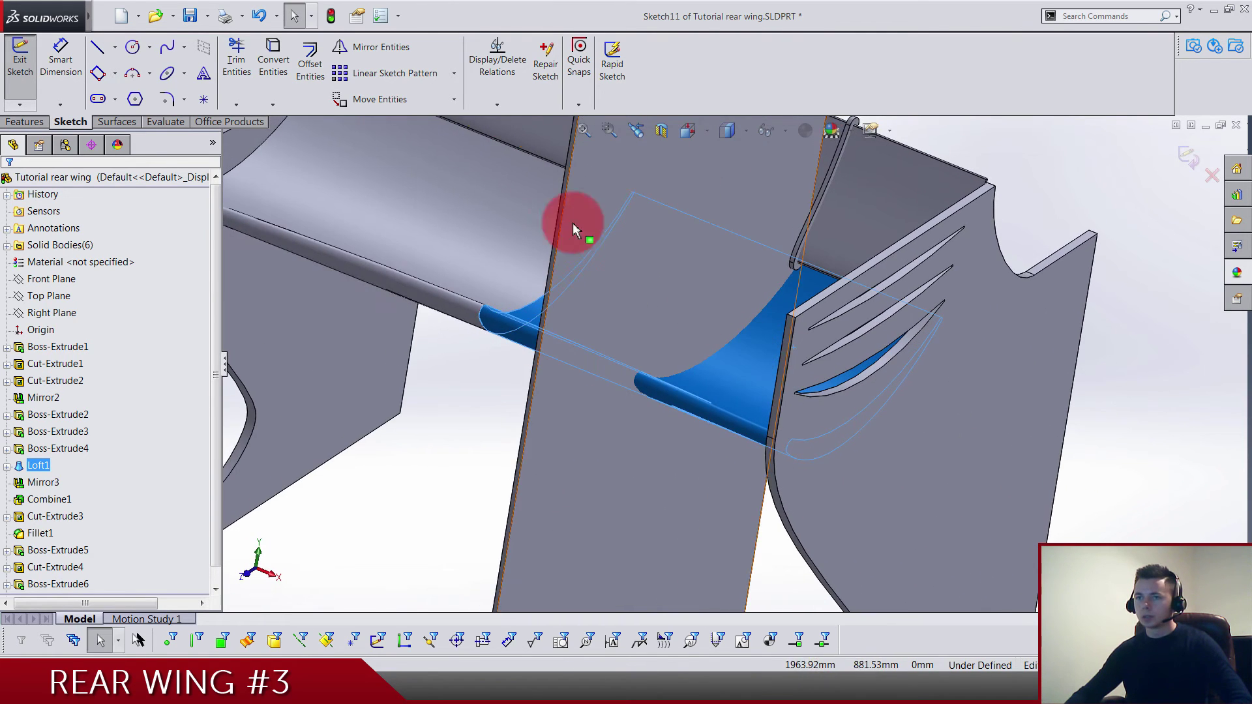
left_click(237, 106)
left_click(272, 105)
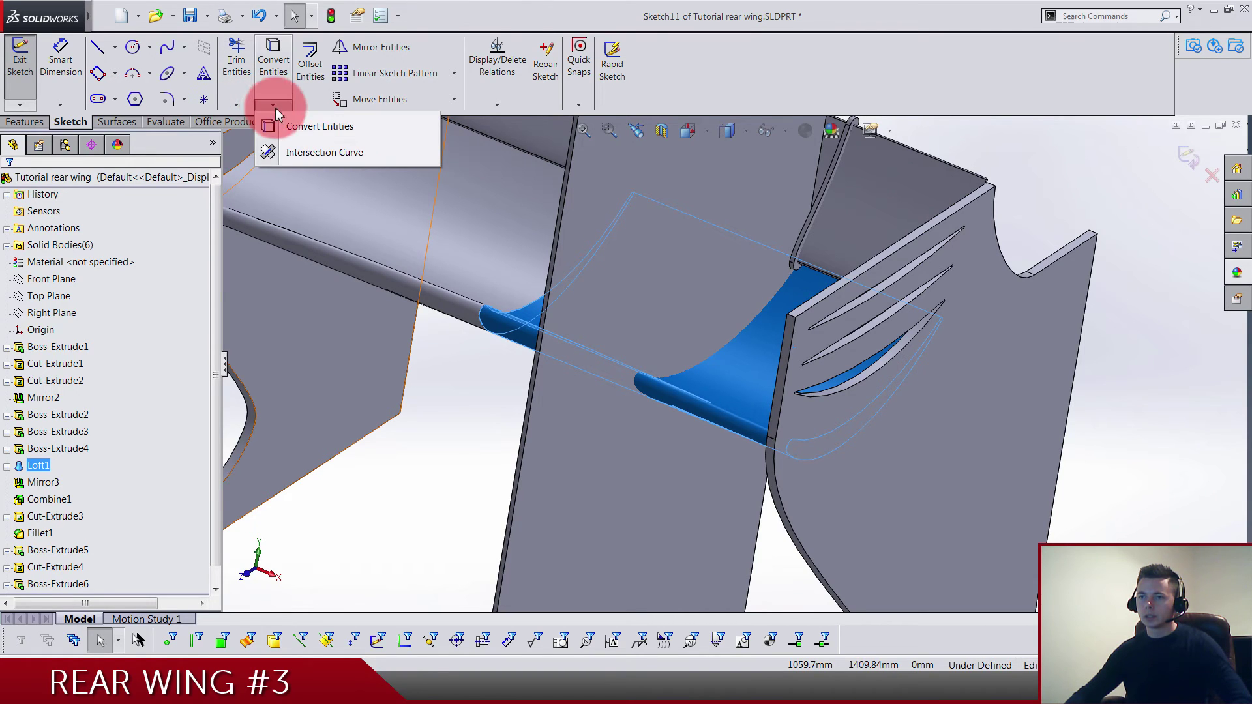
left_click(287, 150)
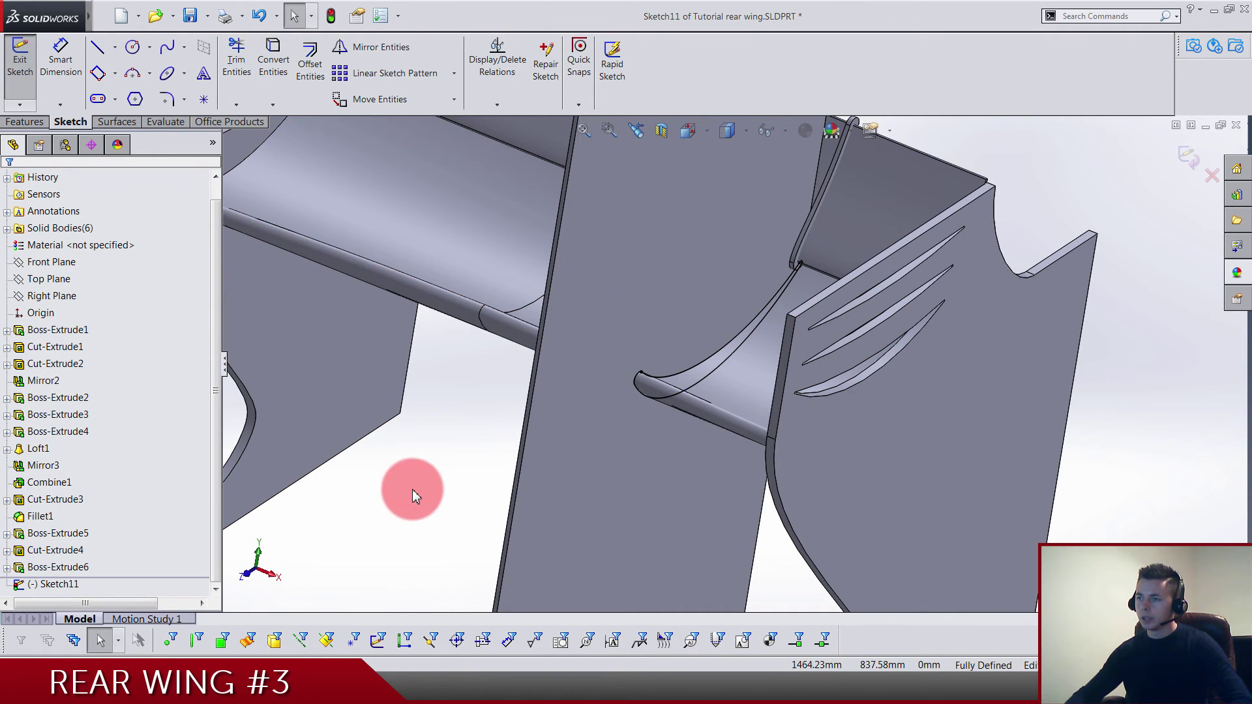
Step: Face the sketch from the Right view and convert the wing's intersection profile to construction geometry
left_click(694, 154)
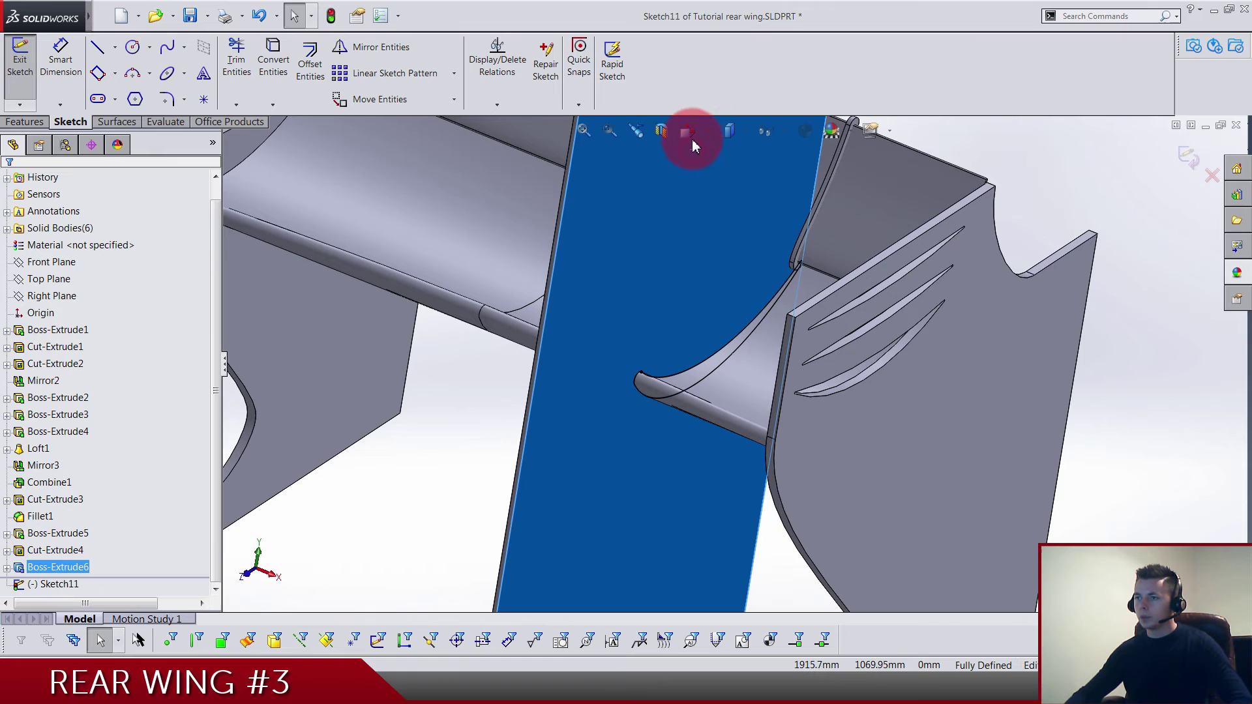
left_click(691, 136)
left_click(741, 210)
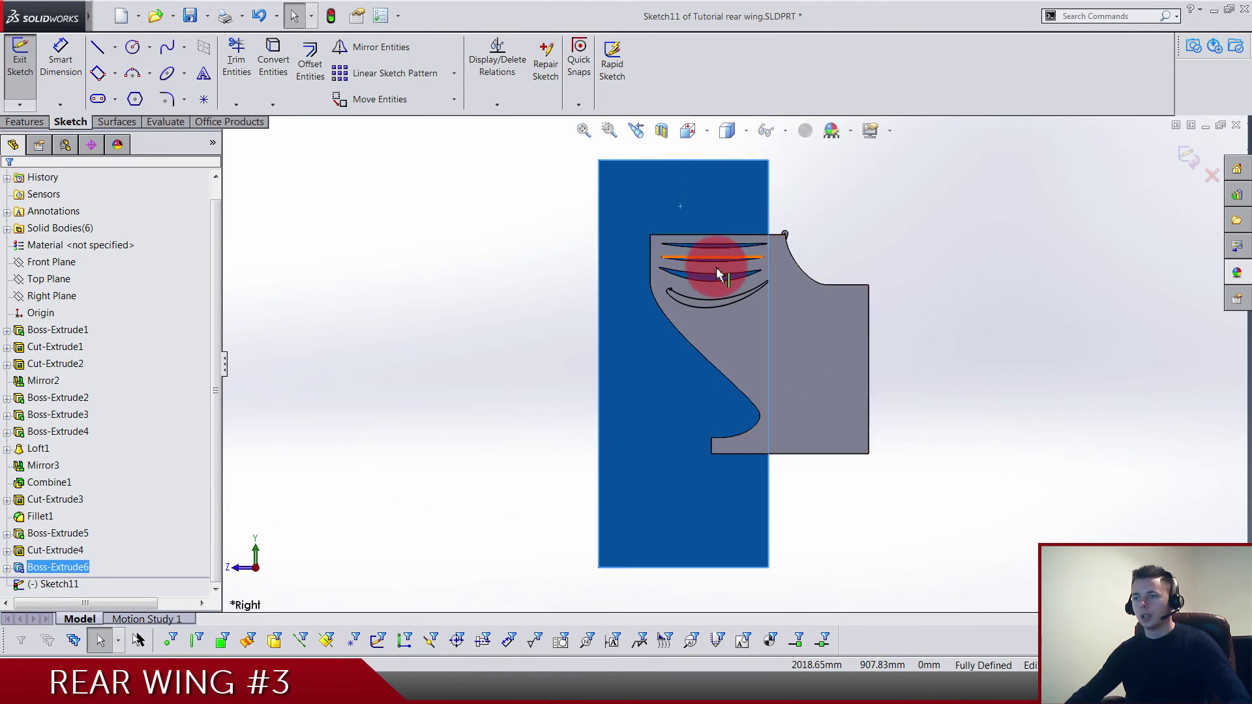
scroll(718, 274, "down", 5)
left_click_drag(1073, 254, 492, 488)
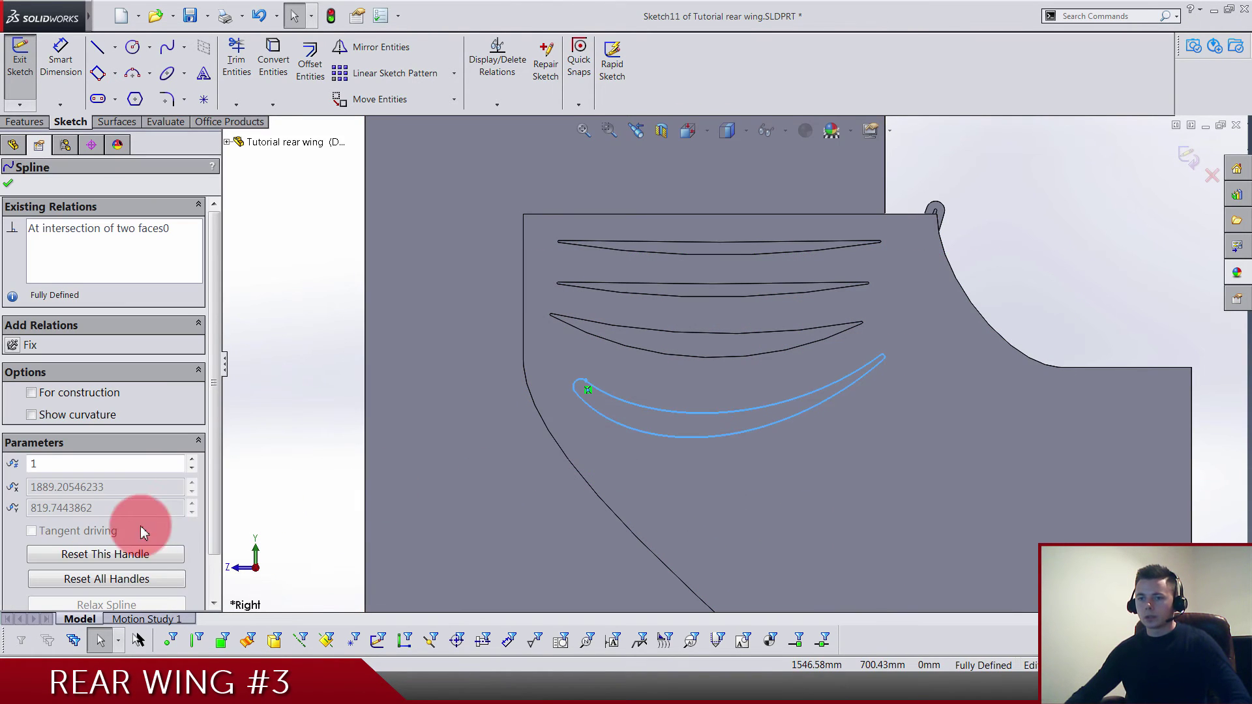
left_click(91, 394)
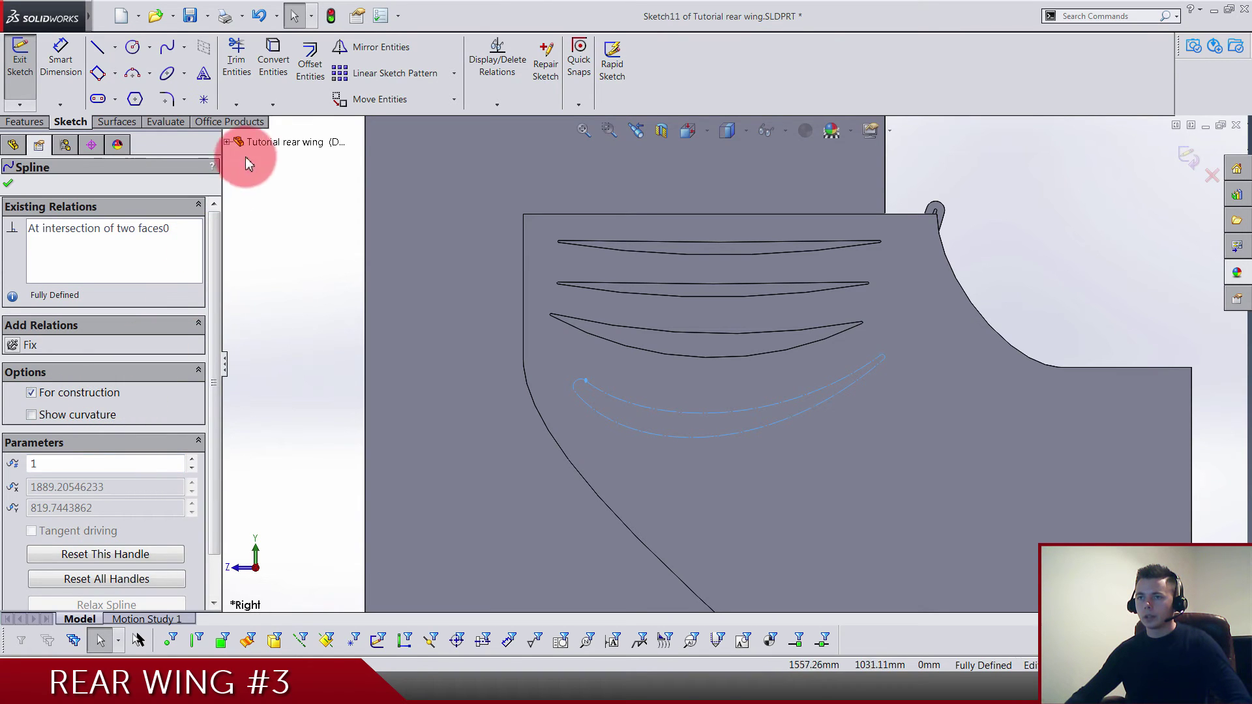
Step: Try to offset the construction wing profile by 7.5 mm with Select chain turned off
left_click(306, 71)
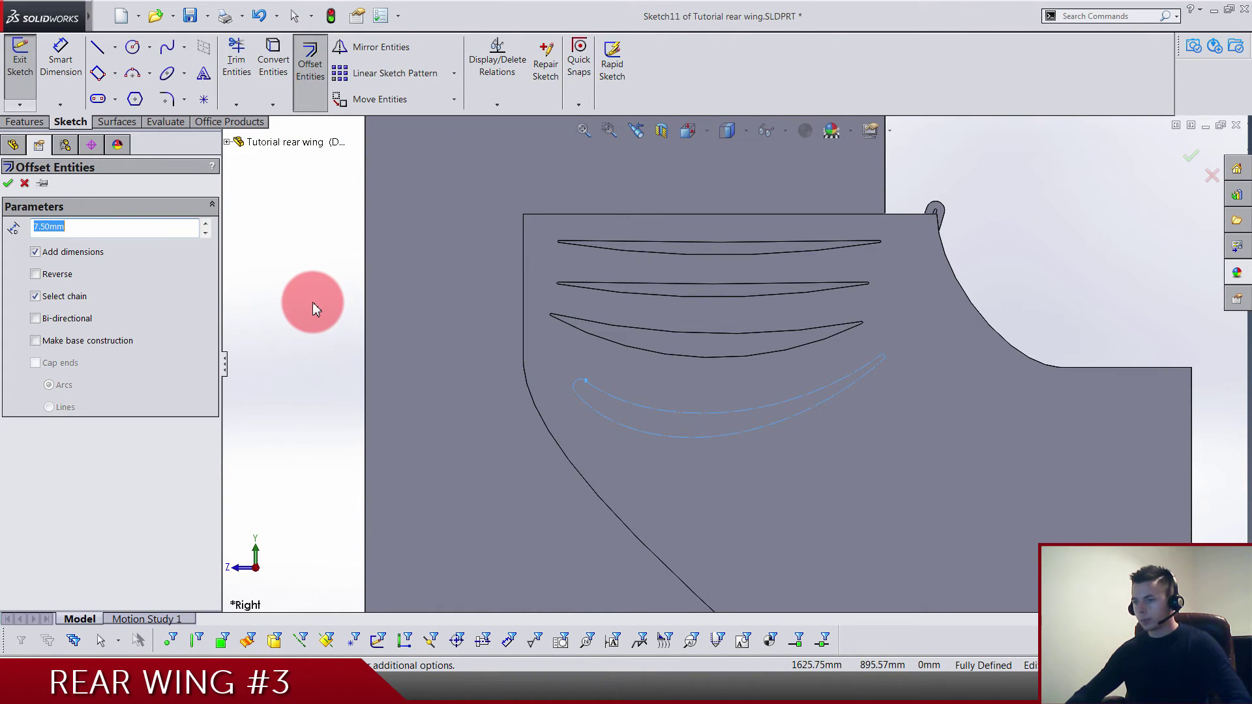
scroll(497, 360, "up", 6)
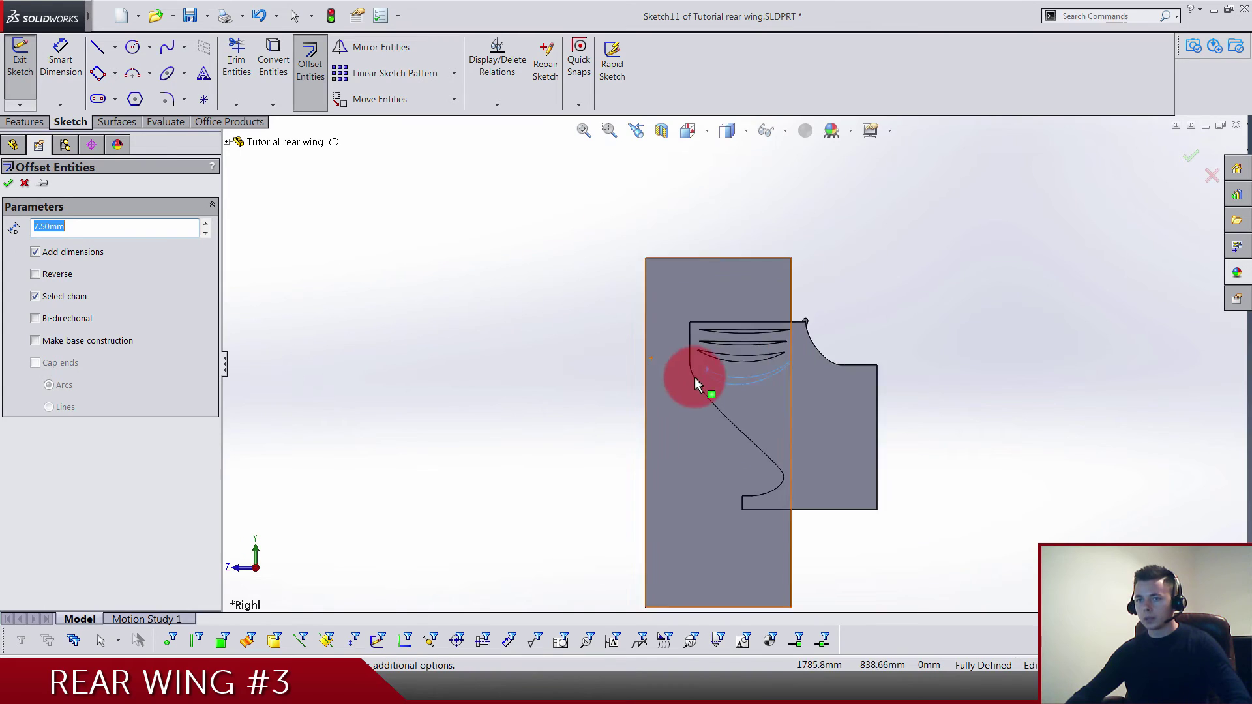
scroll(810, 390, "down", 5)
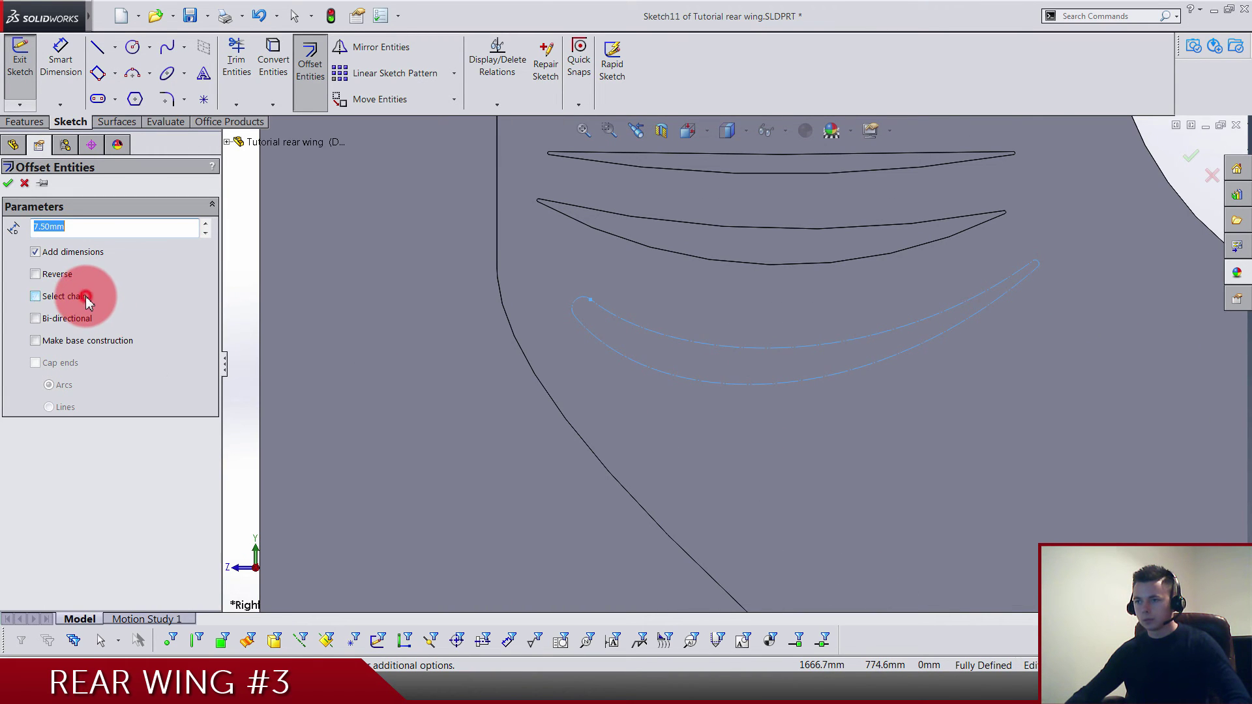
left_click(85, 296)
key("Return")
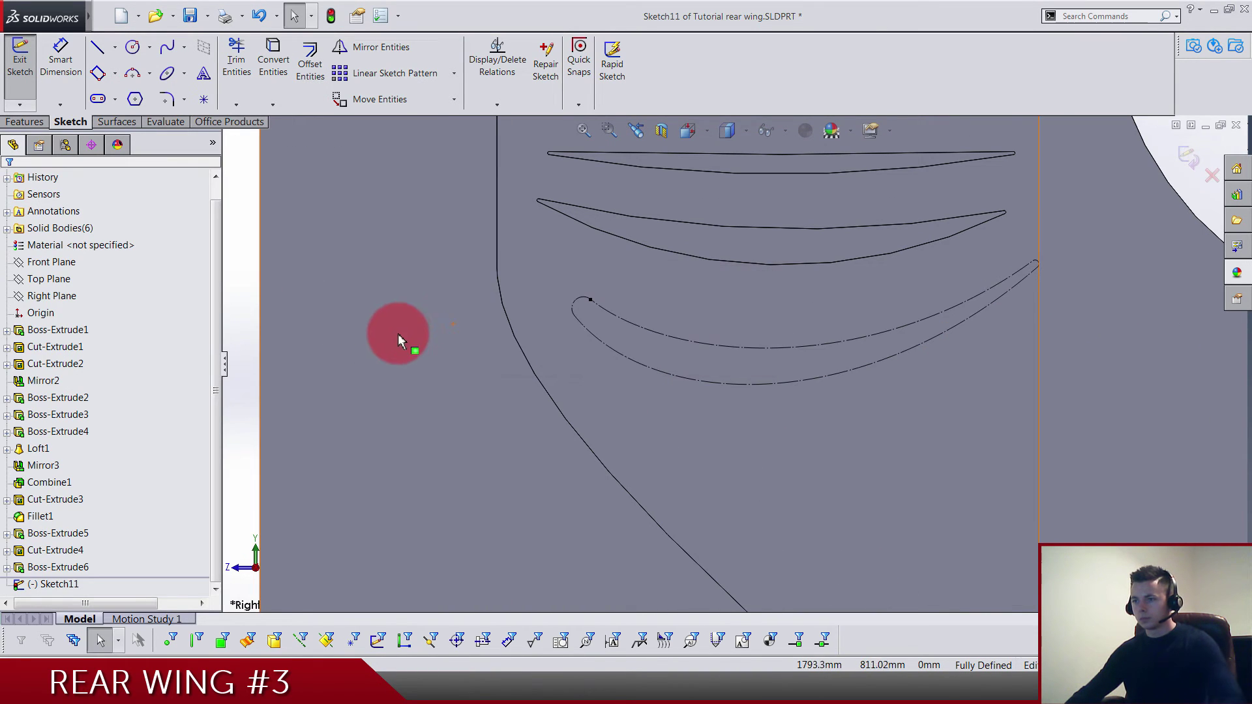
Step: Turn the wing's intersection profile back into regular sketch geometry
scroll(816, 336, "up", 4)
scroll(715, 399, "down", 5)
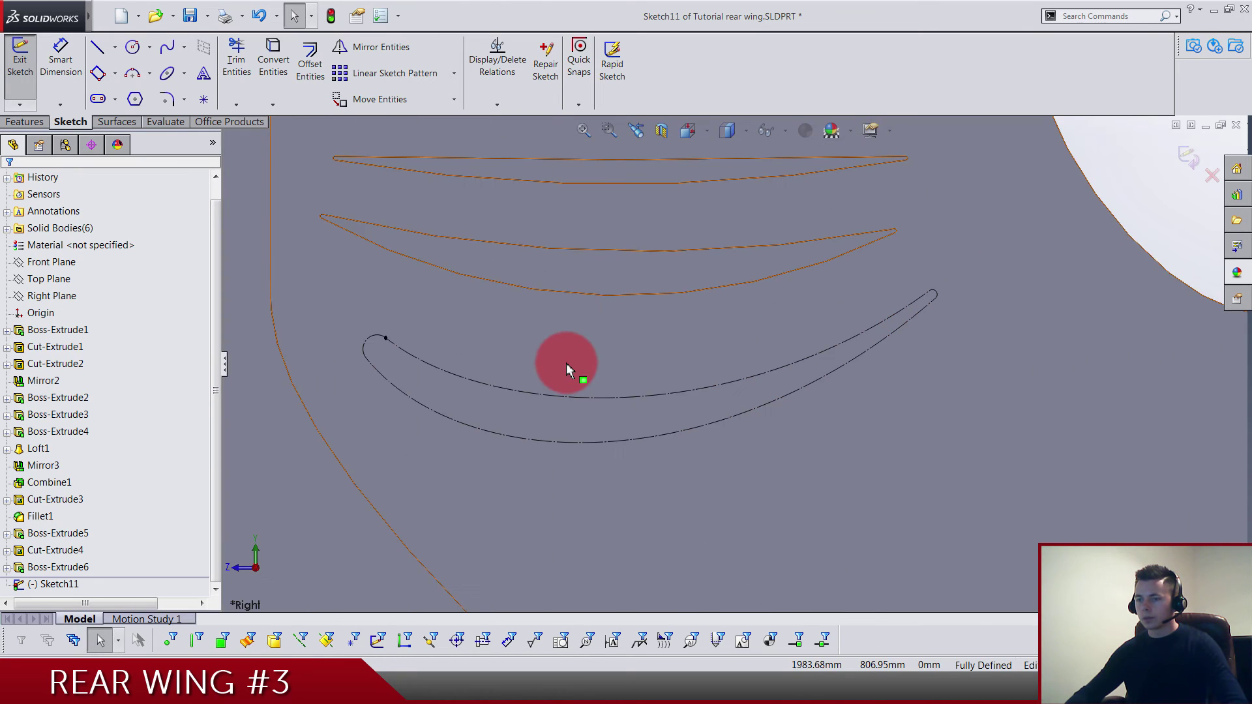
scroll(566, 363, "up", 3)
scroll(567, 369, "down", 3)
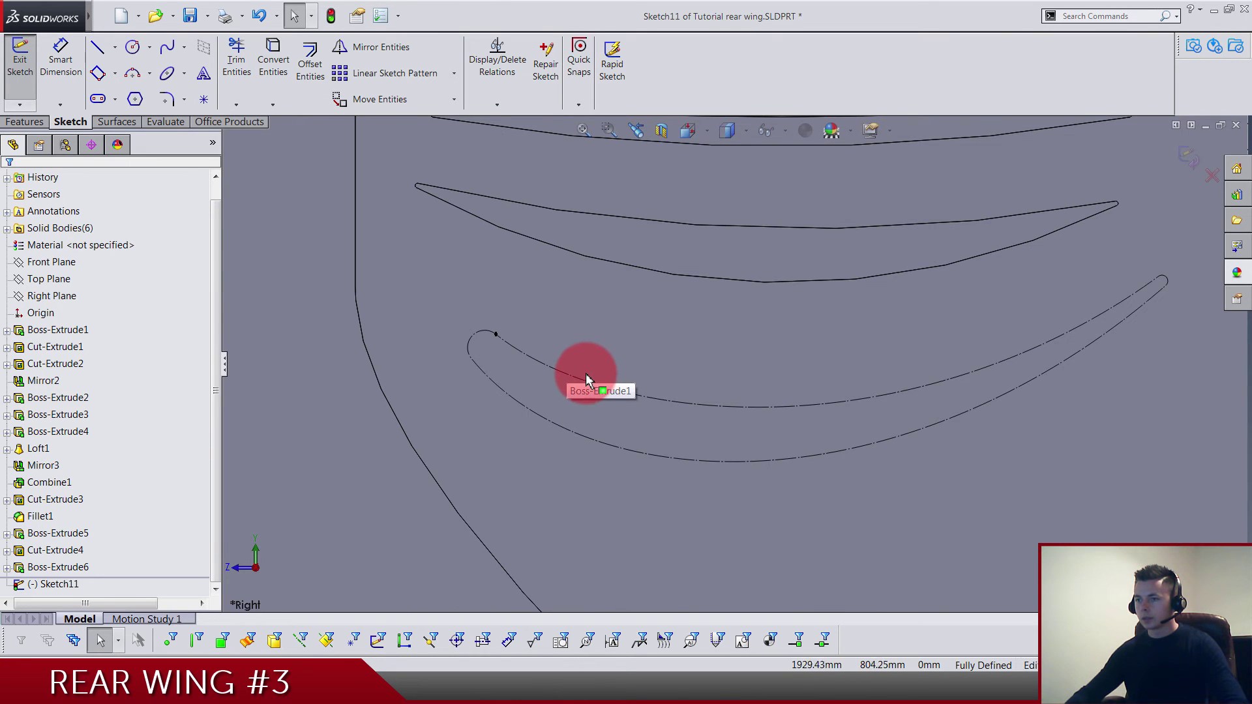
left_click(583, 386)
left_click(649, 332)
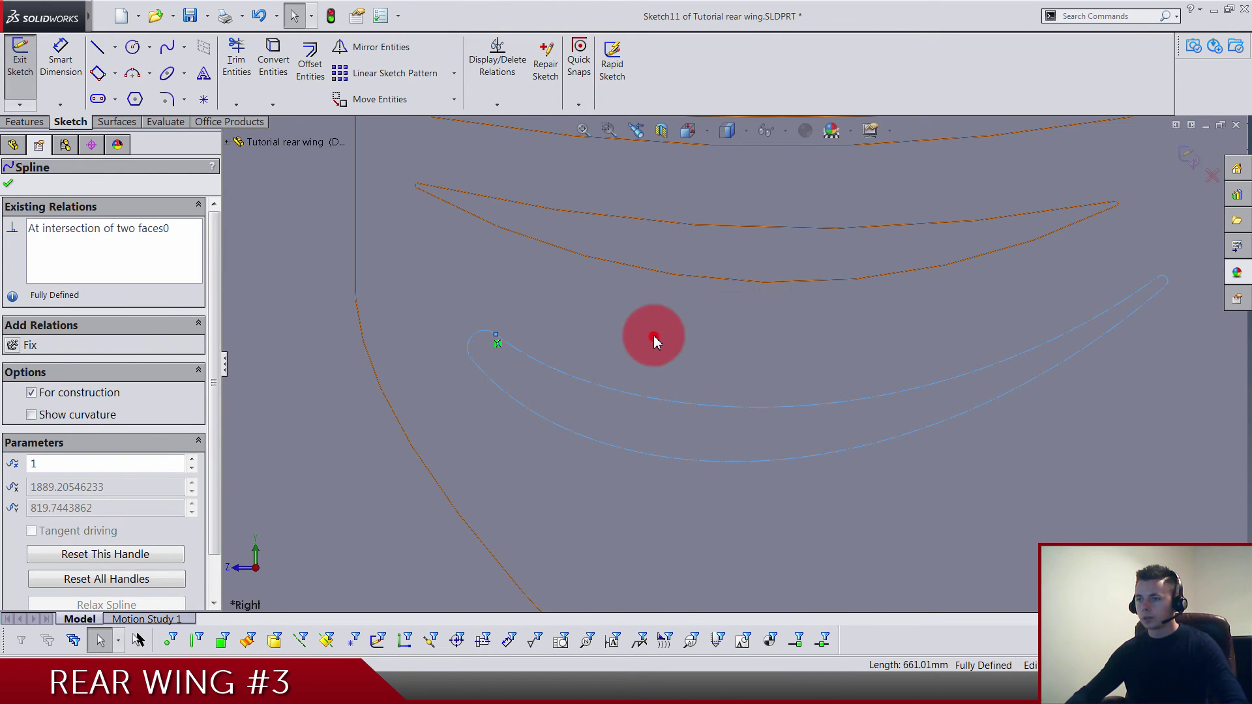
left_click(608, 386)
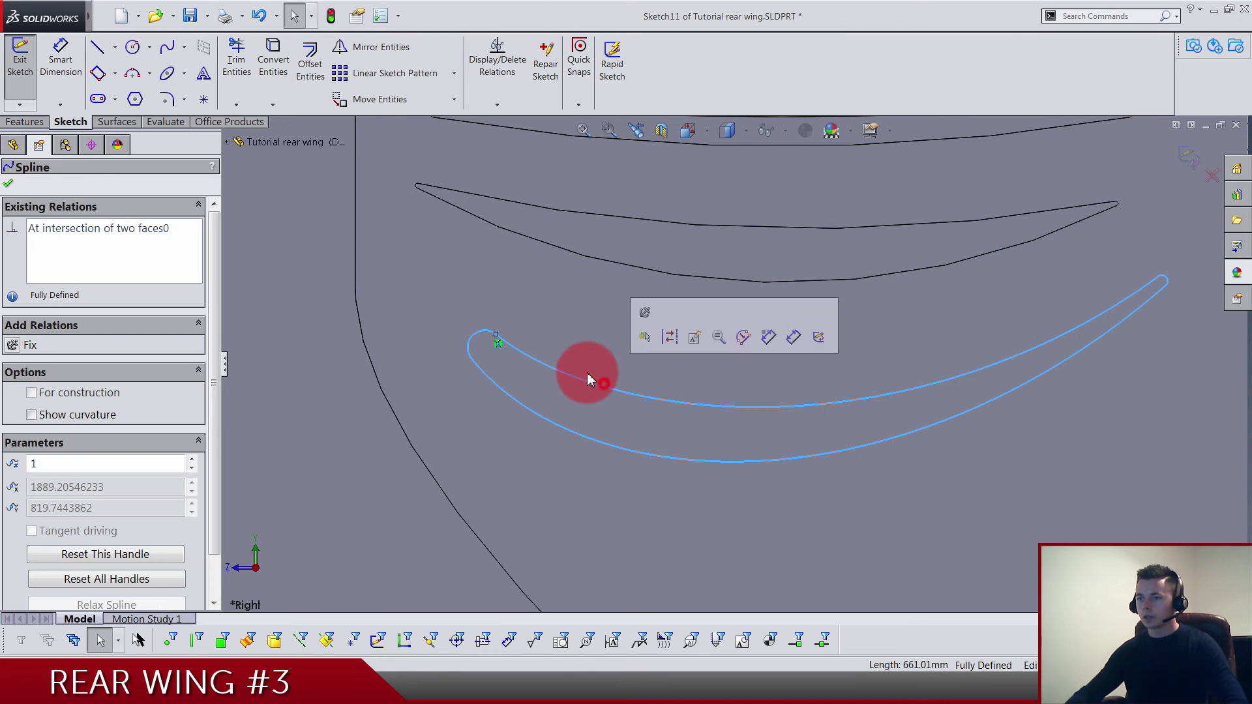
left_click(340, 117)
left_click(310, 63)
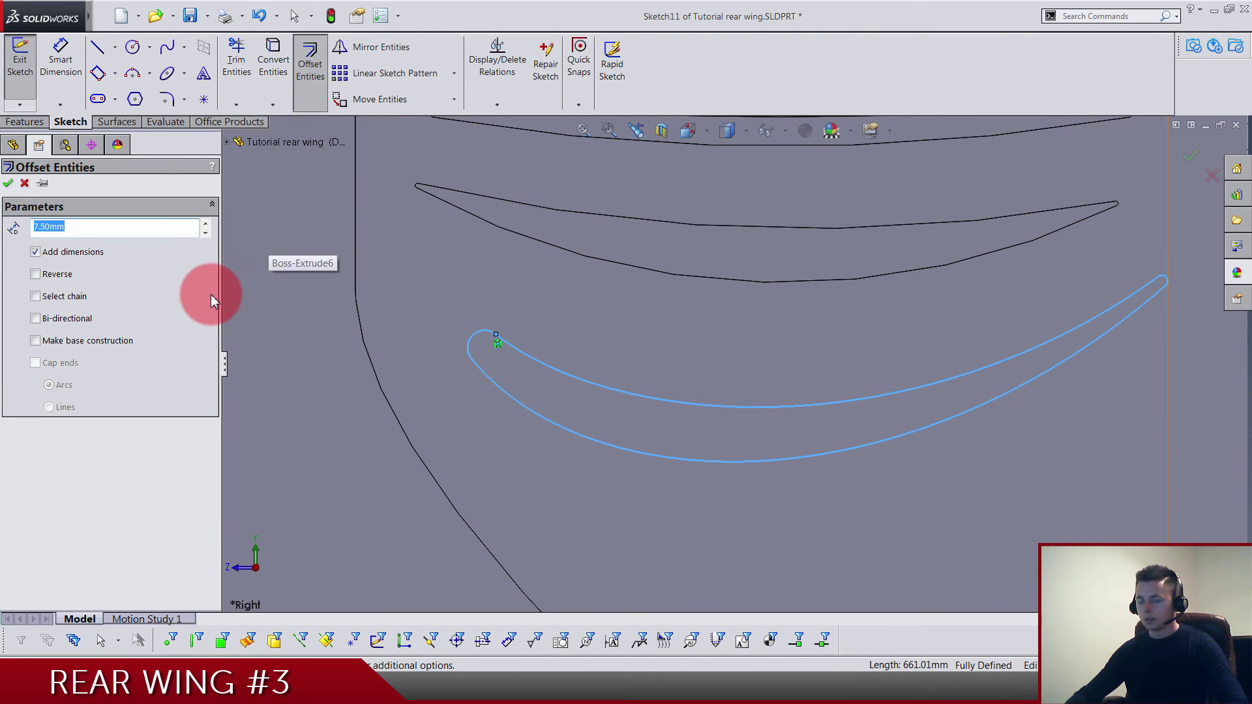
key("Escape")
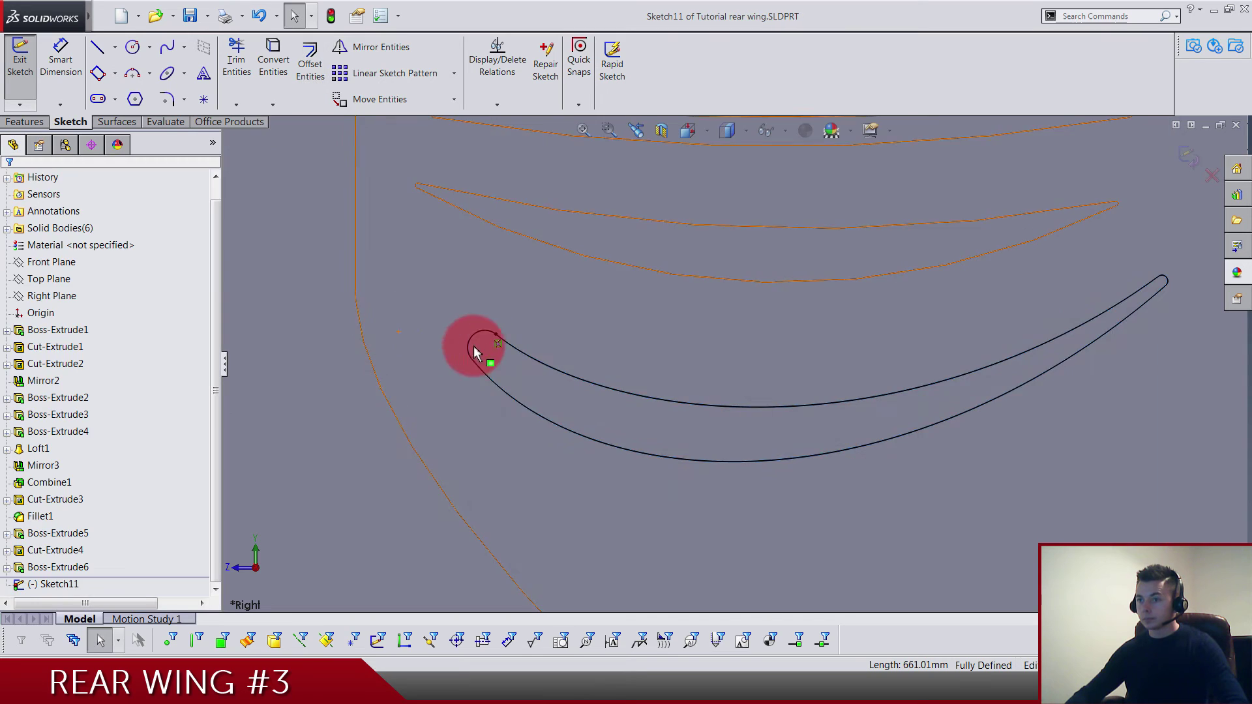
Step: Offset the wing's closed intersection profile outward by 7 mm, with the offset dimension added
left_click(527, 356)
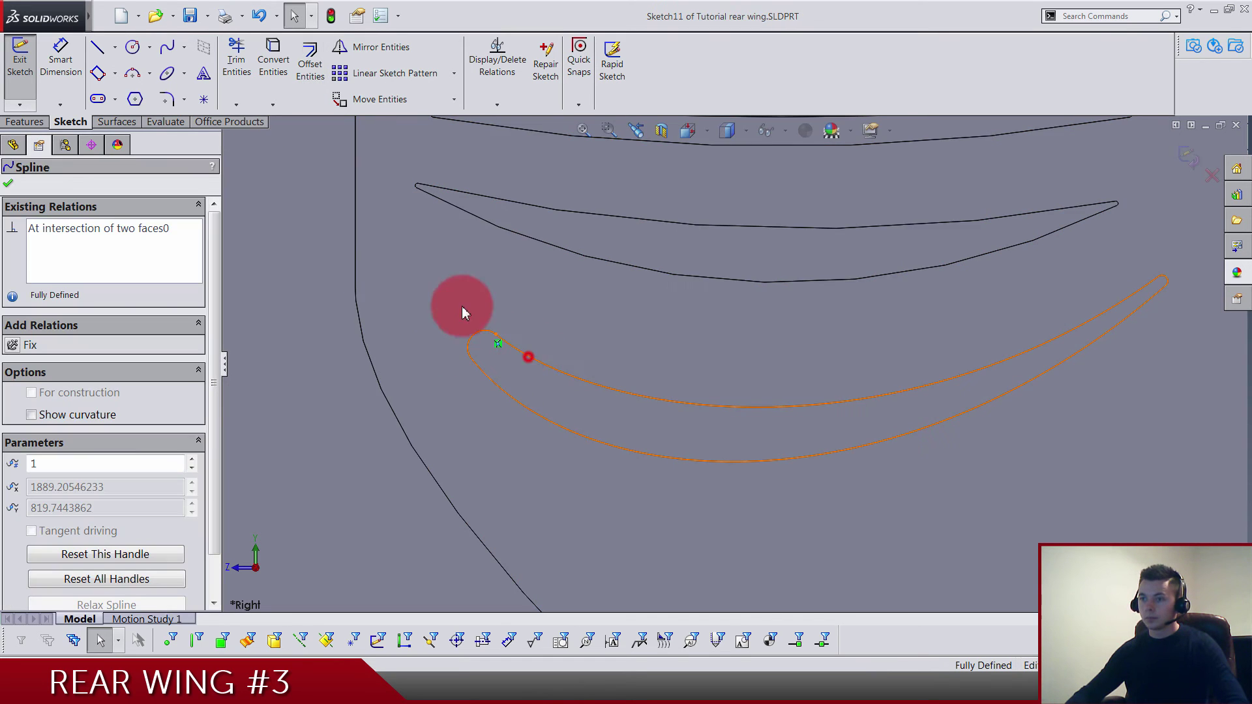
left_click(306, 70)
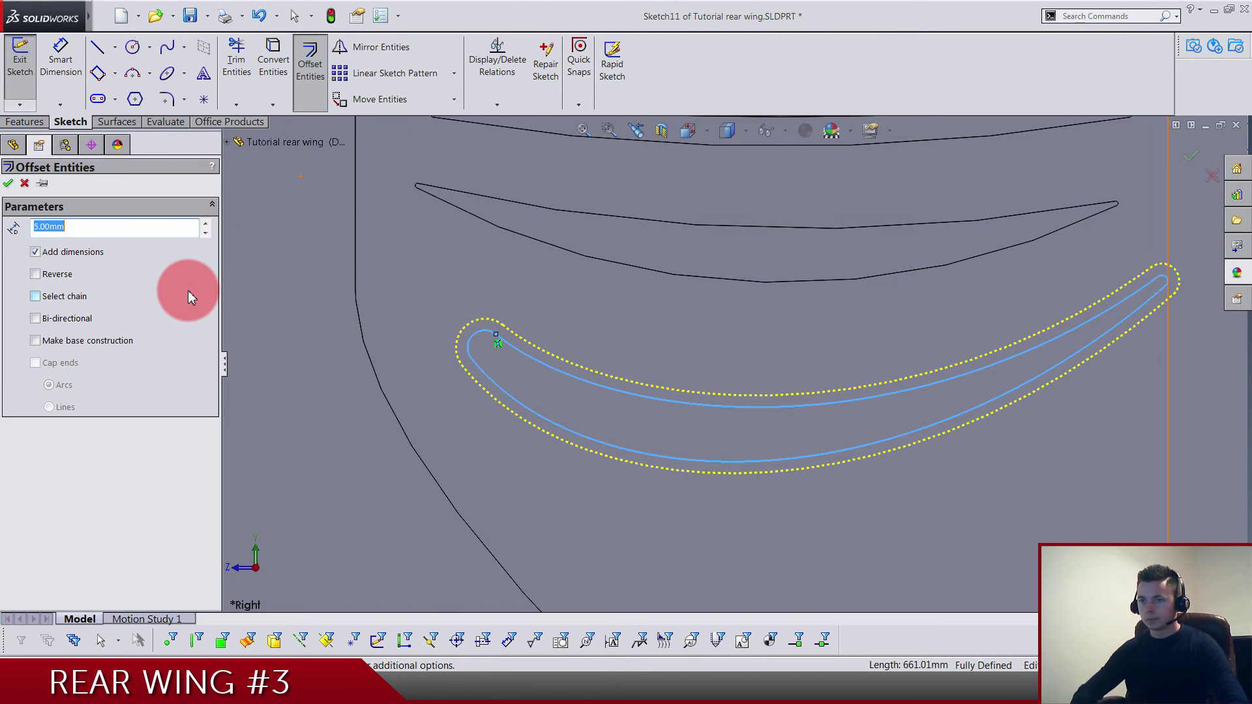
key("Up")
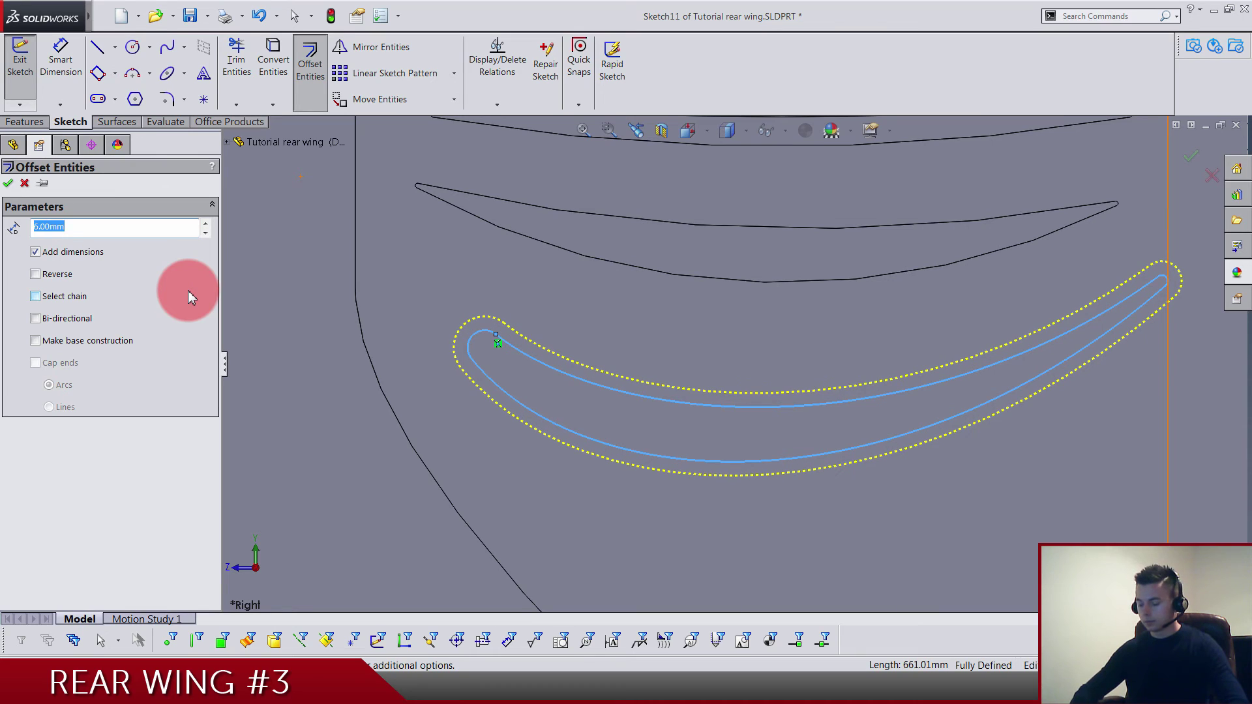
key("Up")
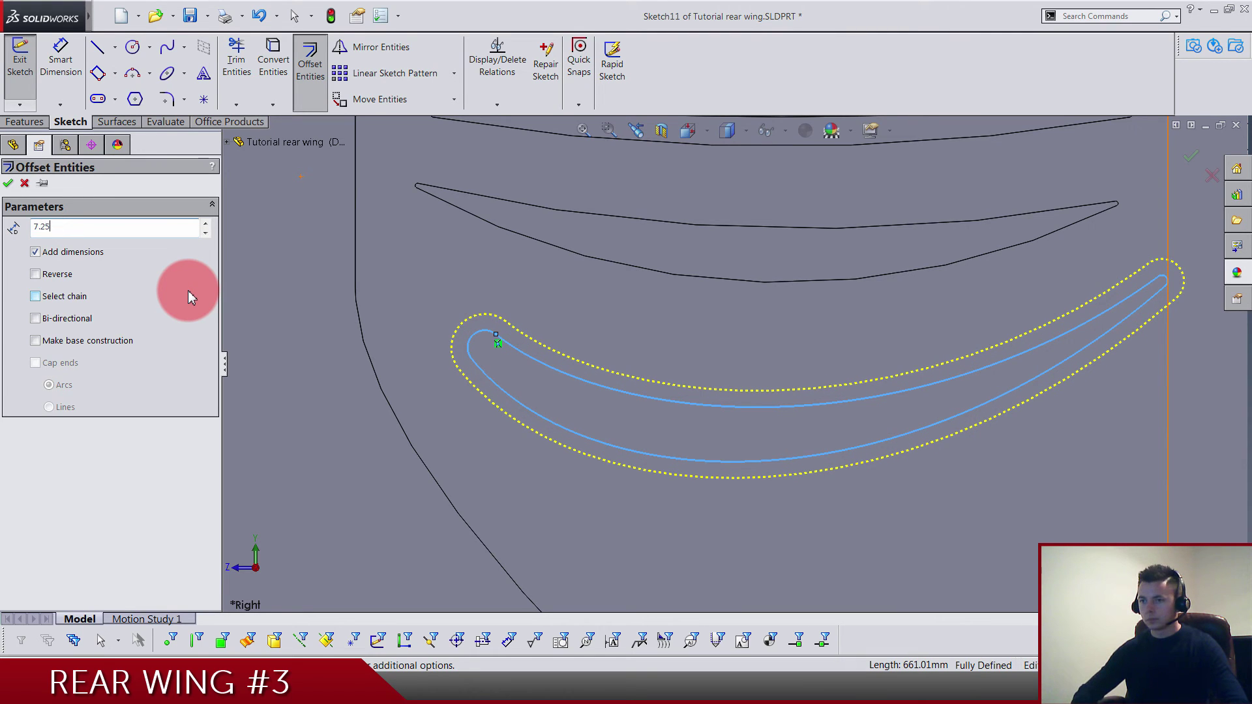
type("7.25")
key("Return")
type("7")
key("Return")
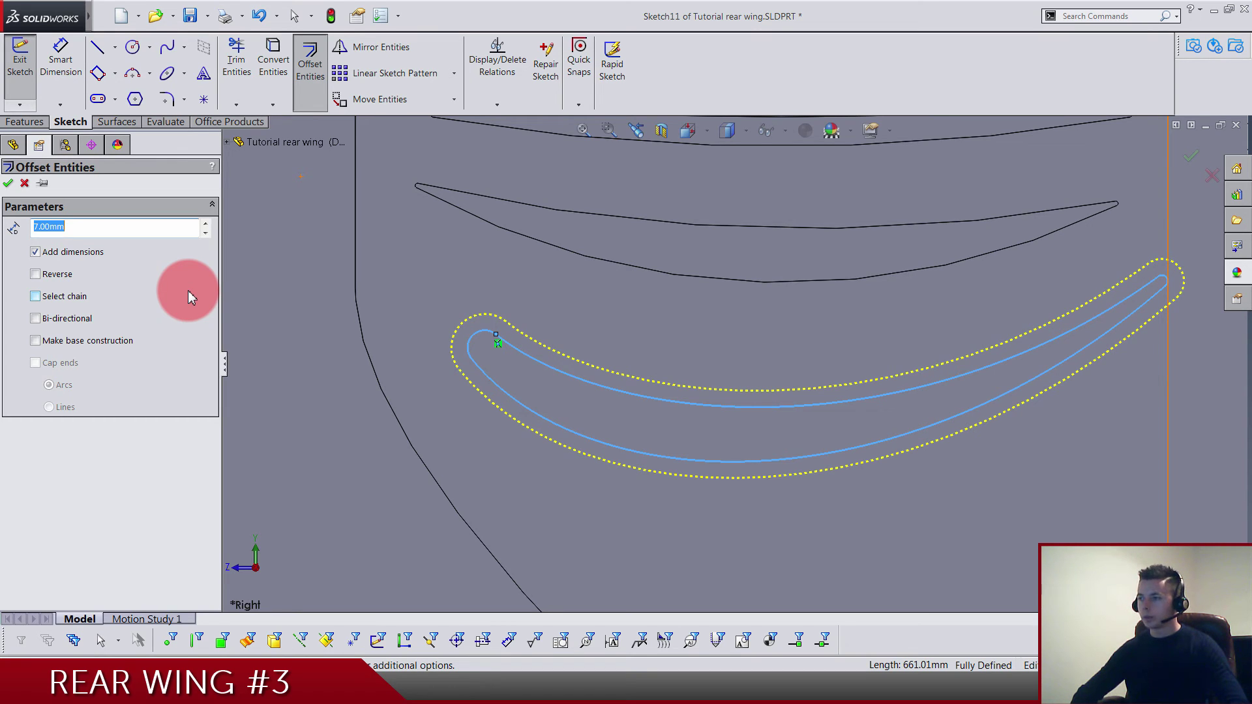
key("Return")
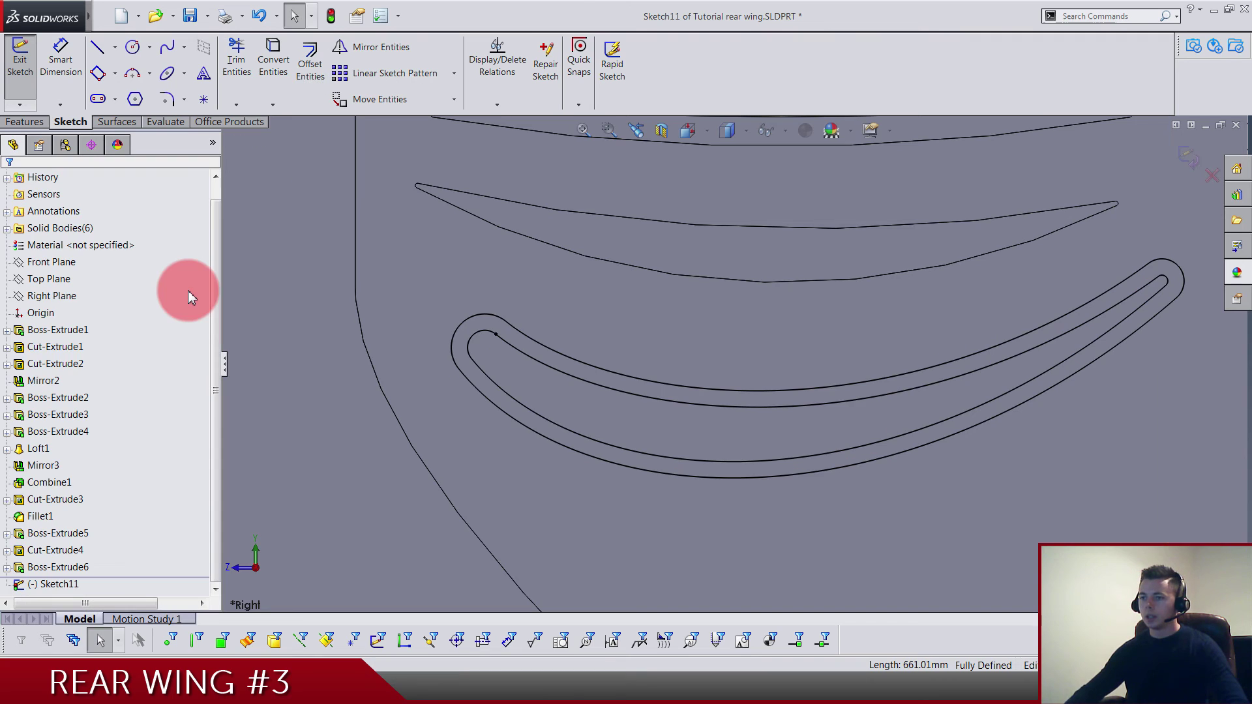
Step: Convert the inner wing intersection profile to construction geometry, leaving the outer offset as the regular contour
left_click(515, 349)
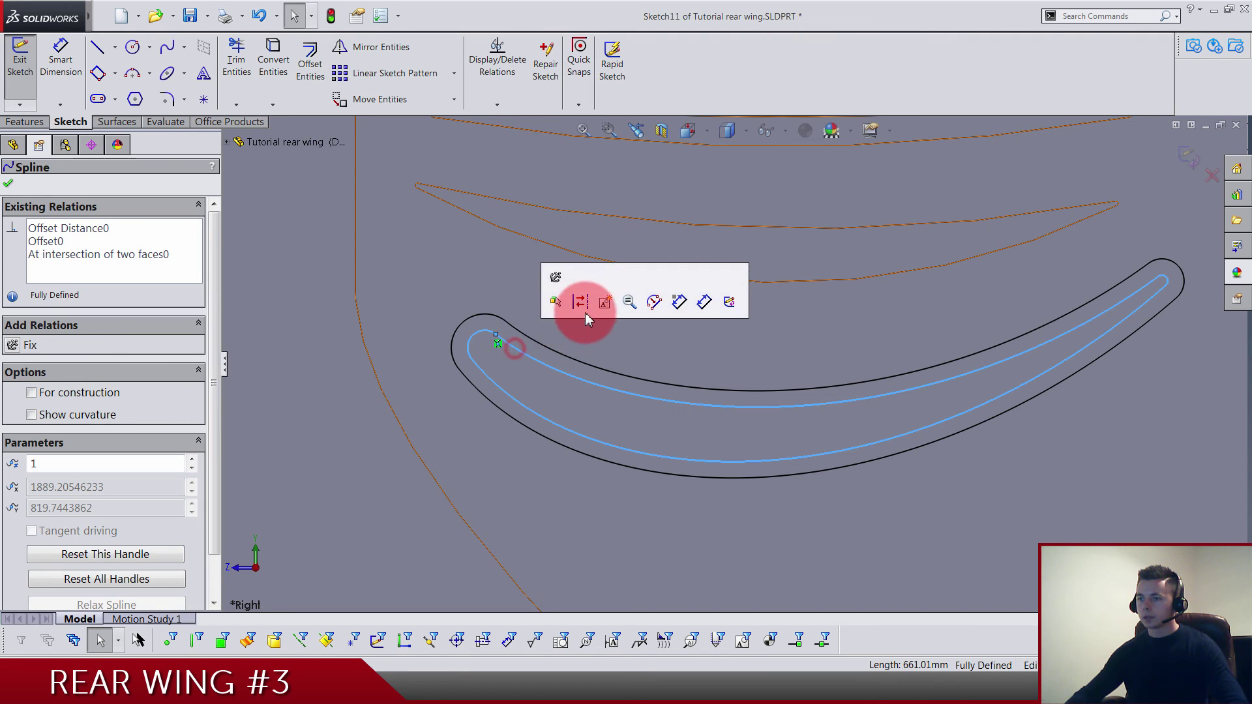
left_click(583, 303)
key("Escape")
scroll(660, 315, "up", 8)
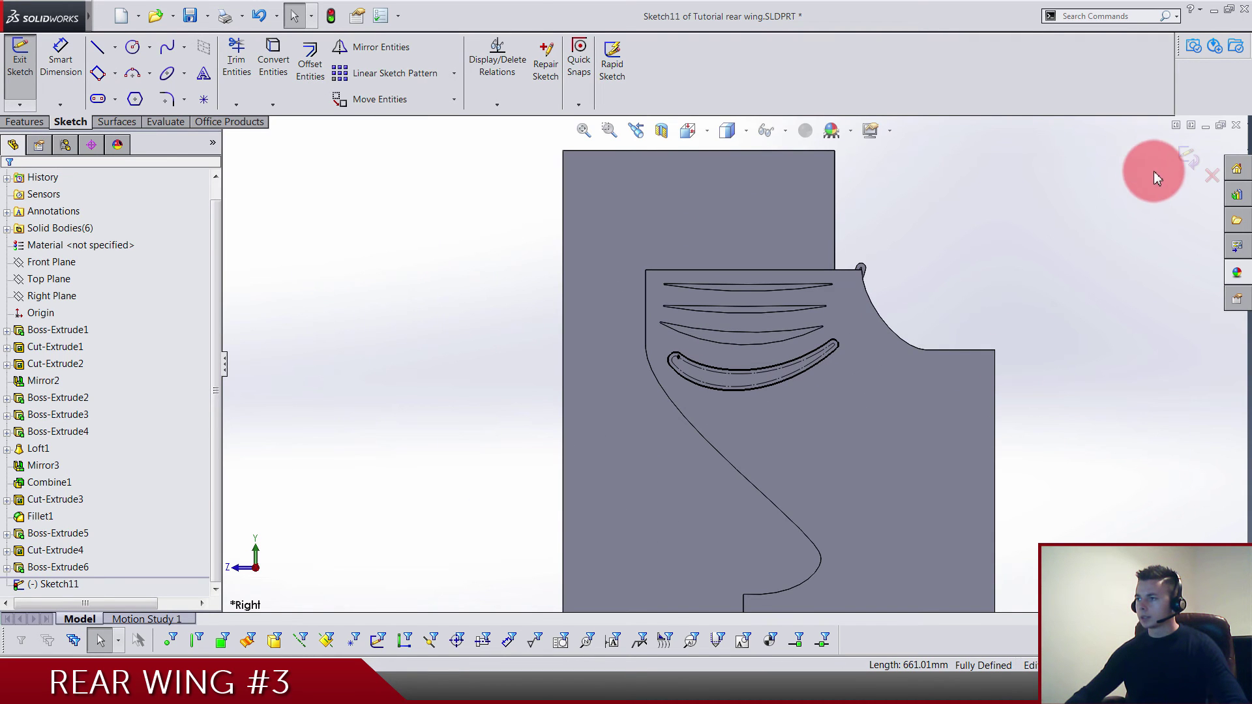
Step: Finish the sketch and cut away the tall plate outside the offset profile, using Through All, Flip side to cut and only that plate body selected
left_click(1185, 160)
left_click(242, 72)
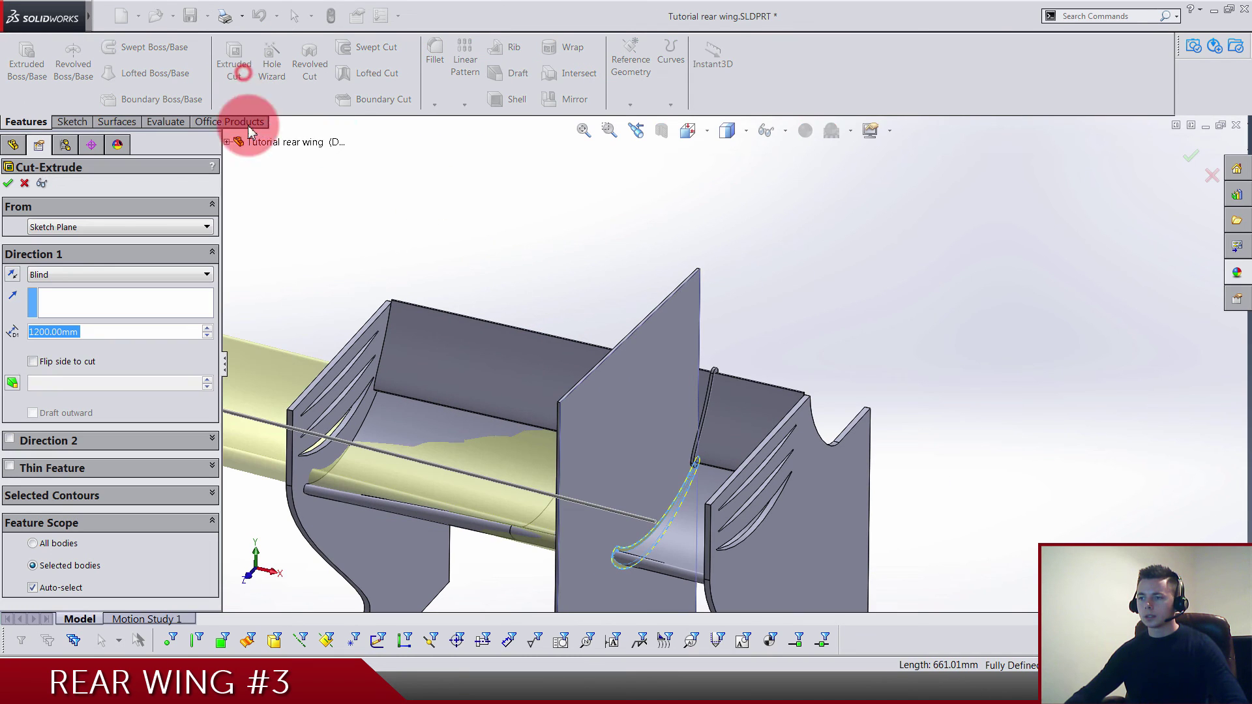
left_click(63, 362)
left_click(34, 300)
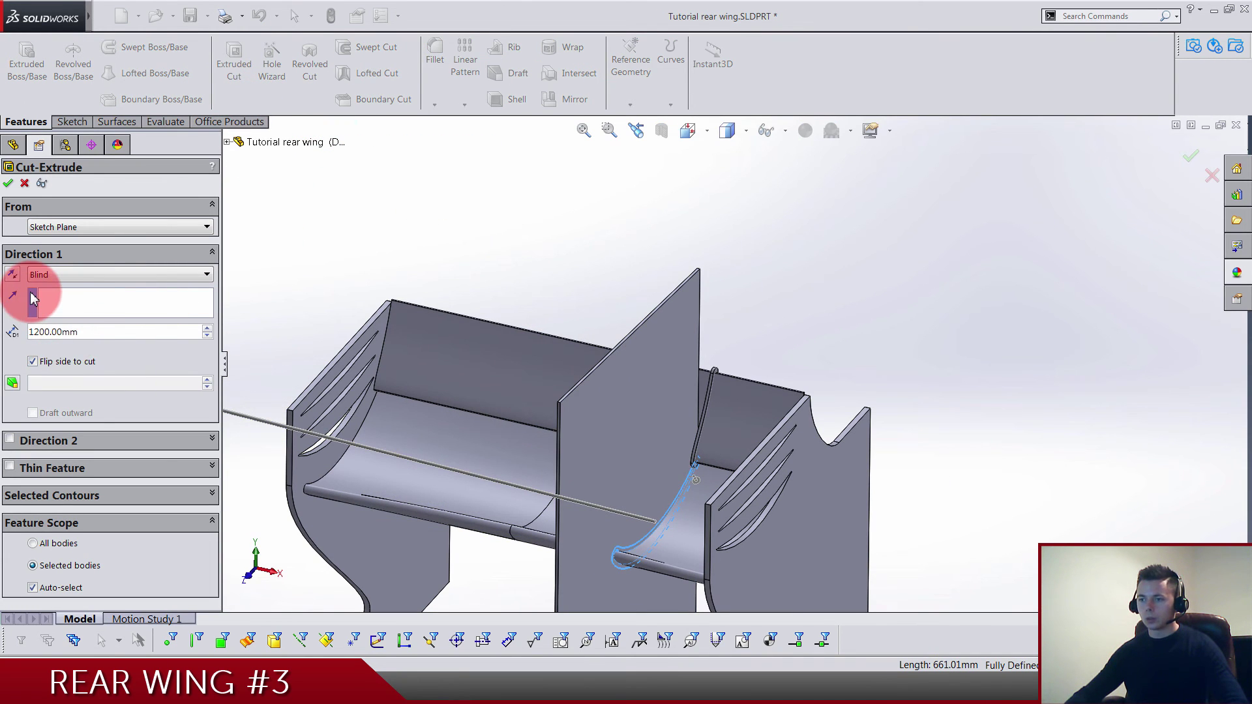
left_click(36, 275)
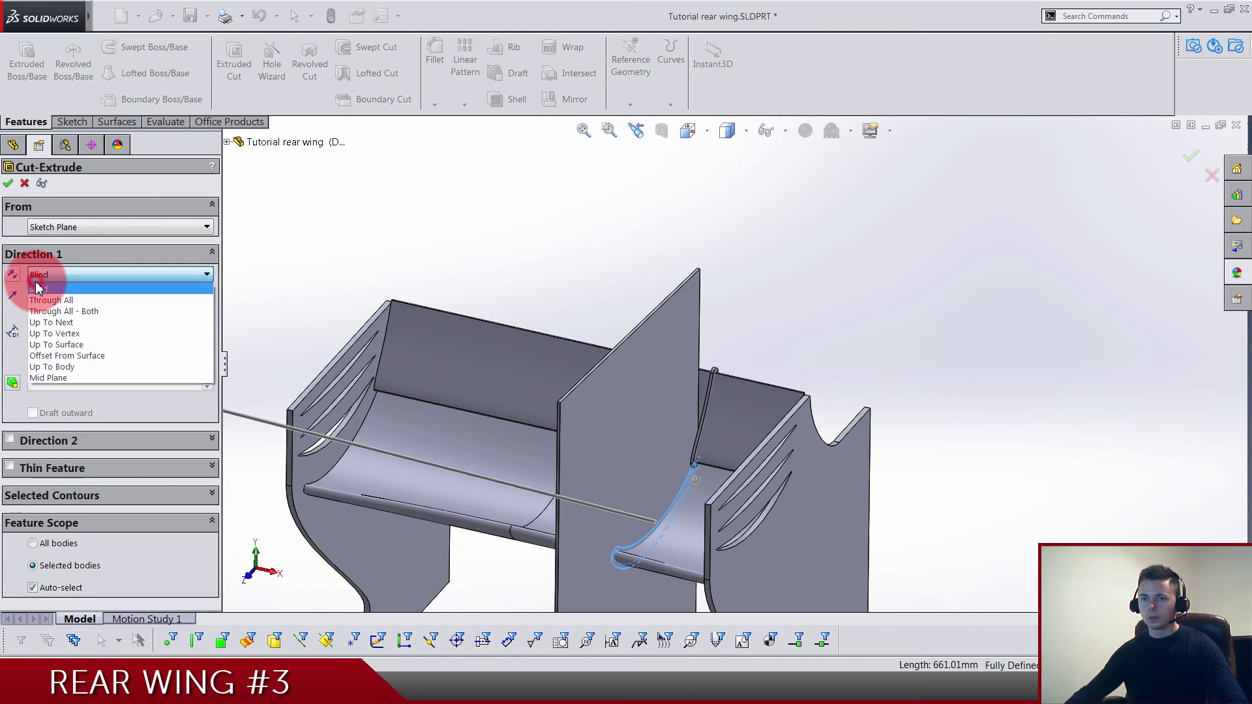
left_click(40, 300)
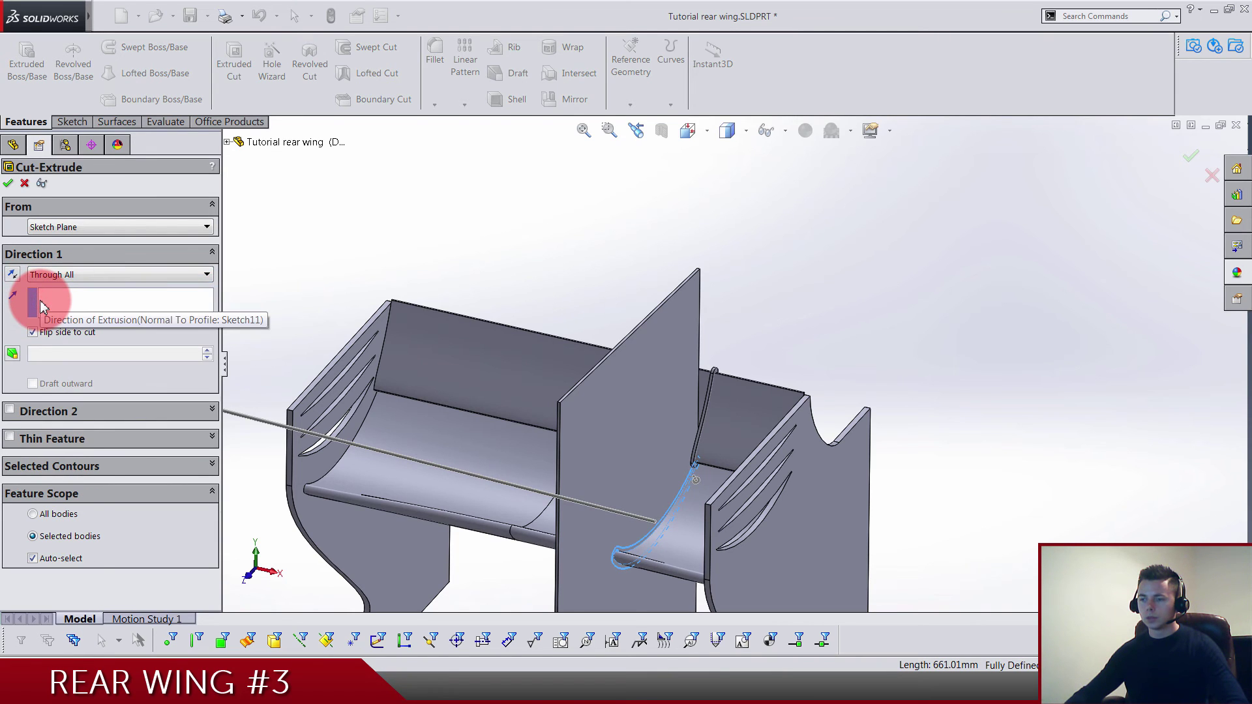
left_click(73, 557)
left_click(690, 326)
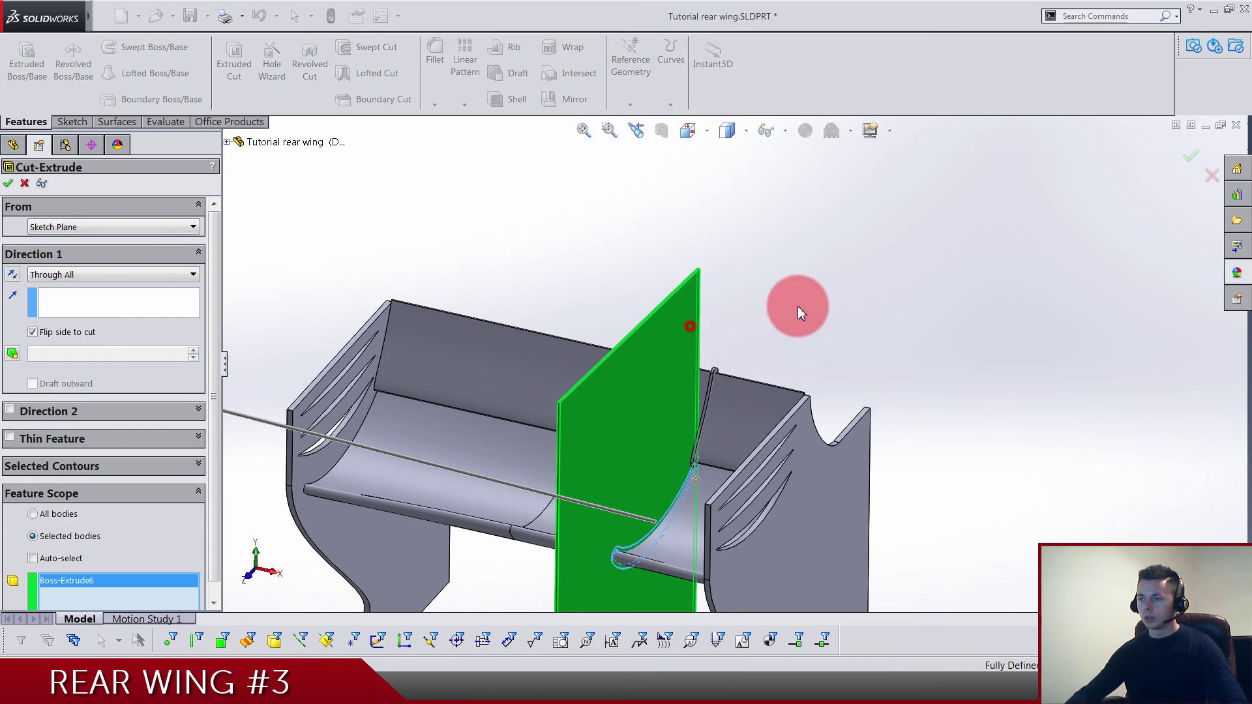
key("Return")
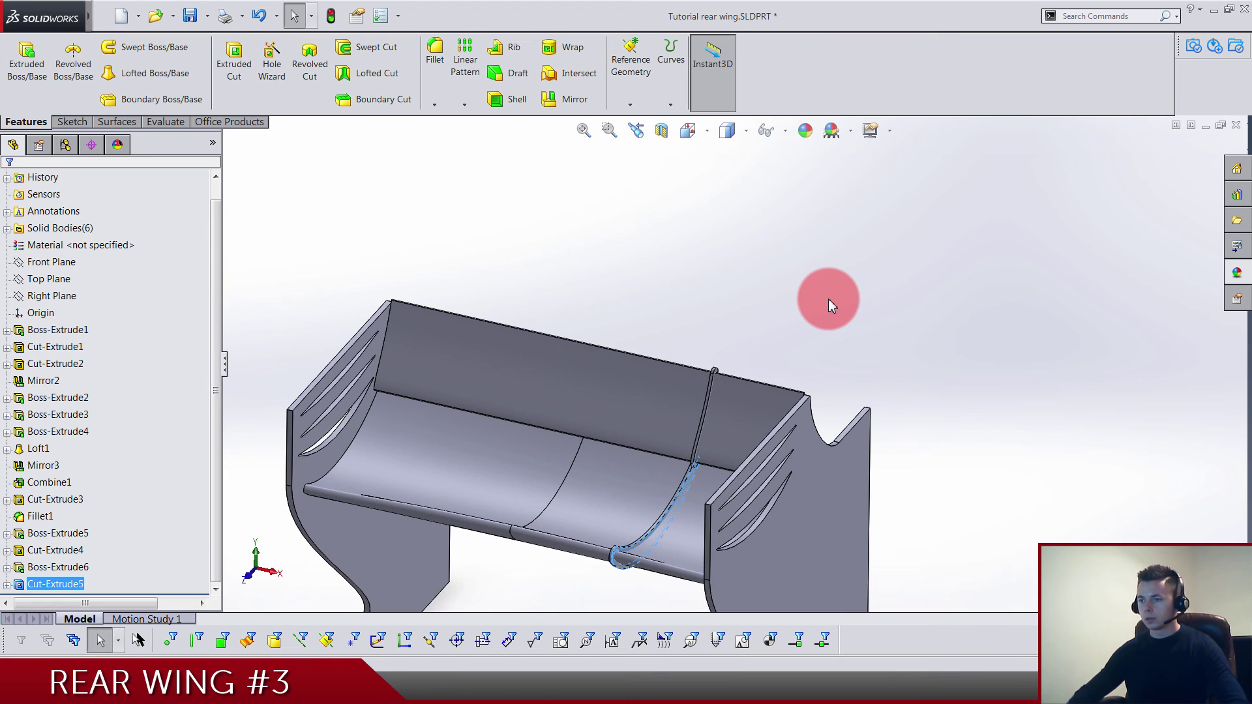
Step: Inspect the trimmed support around the lower wing from several sides and save the part
left_click(828, 299)
scroll(829, 299, "up", 4)
middle_click_drag(795, 308, 757, 450)
scroll(750, 450, "down", 4)
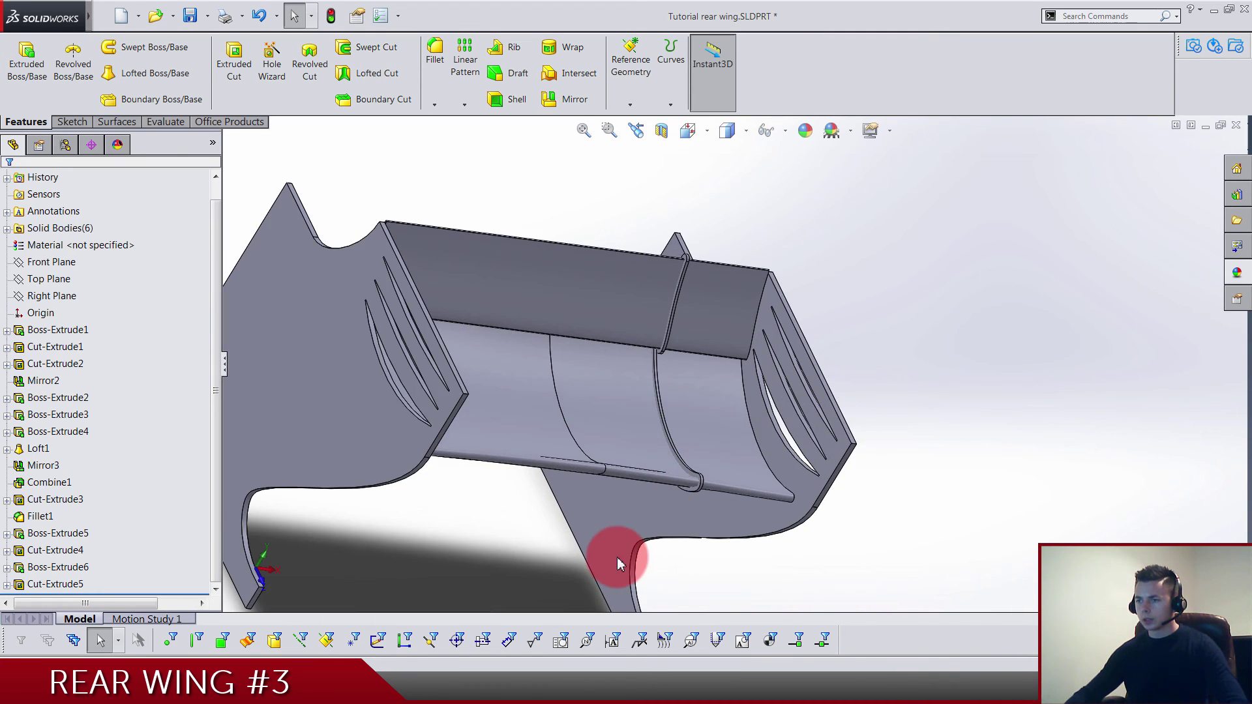
scroll(697, 492, "down", 5)
scroll(691, 356, "up", 8)
middle_click_drag(801, 498, 607, 415)
key("ctrl+s")
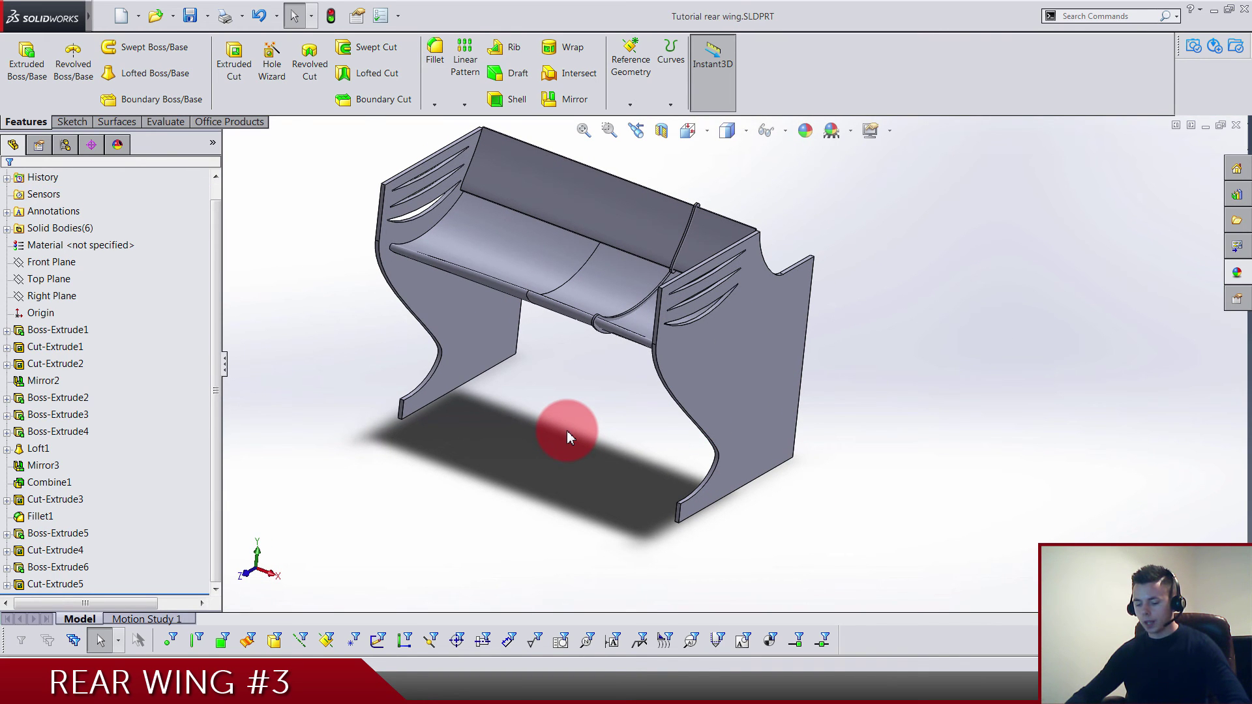
Step: Set up a body mirror with the lower wing's support and the upper wing's support as the bodies to mirror
scroll(567, 431, "up", 2)
scroll(523, 239, "down", 3)
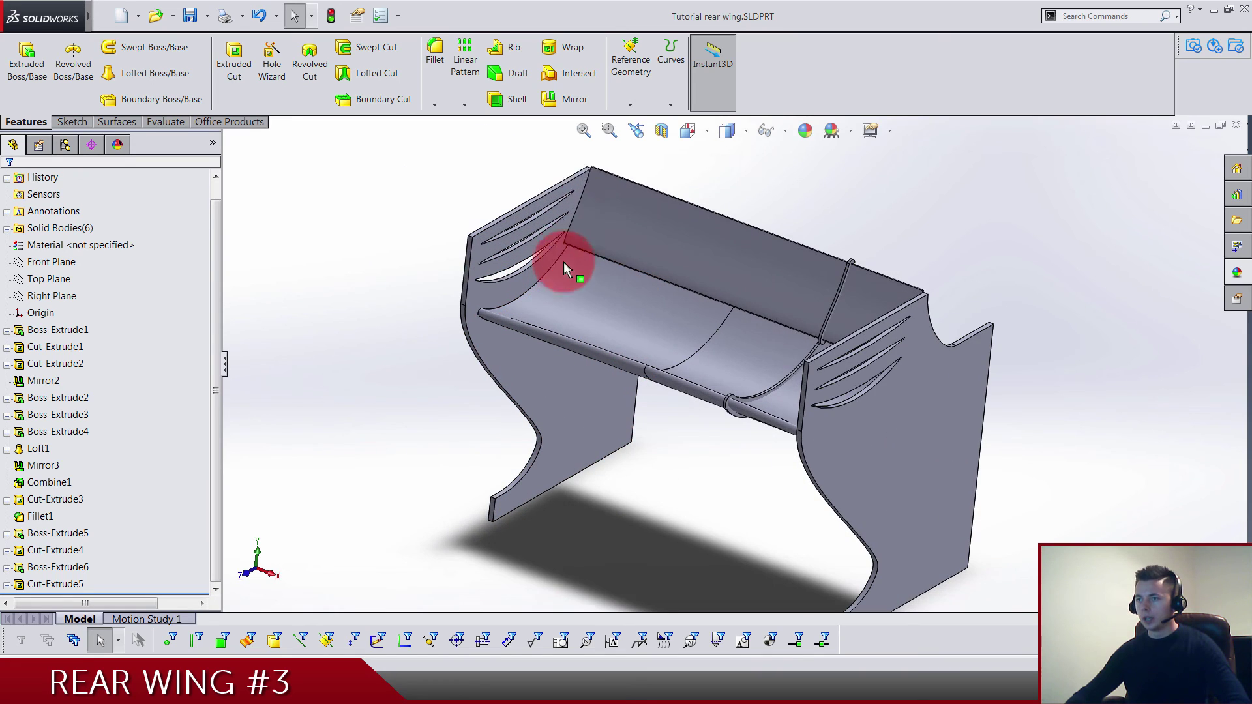
left_click(575, 88)
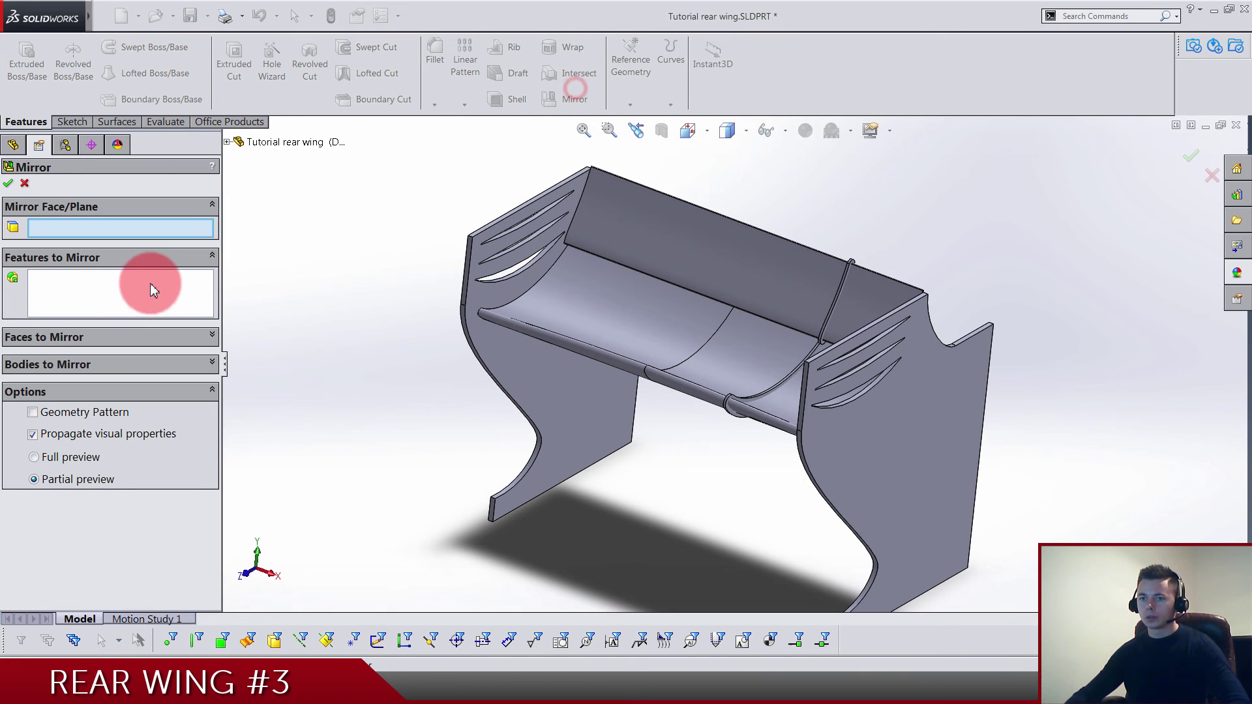
left_click(91, 366)
scroll(707, 430, "down", 1)
scroll(786, 362, "down", 5)
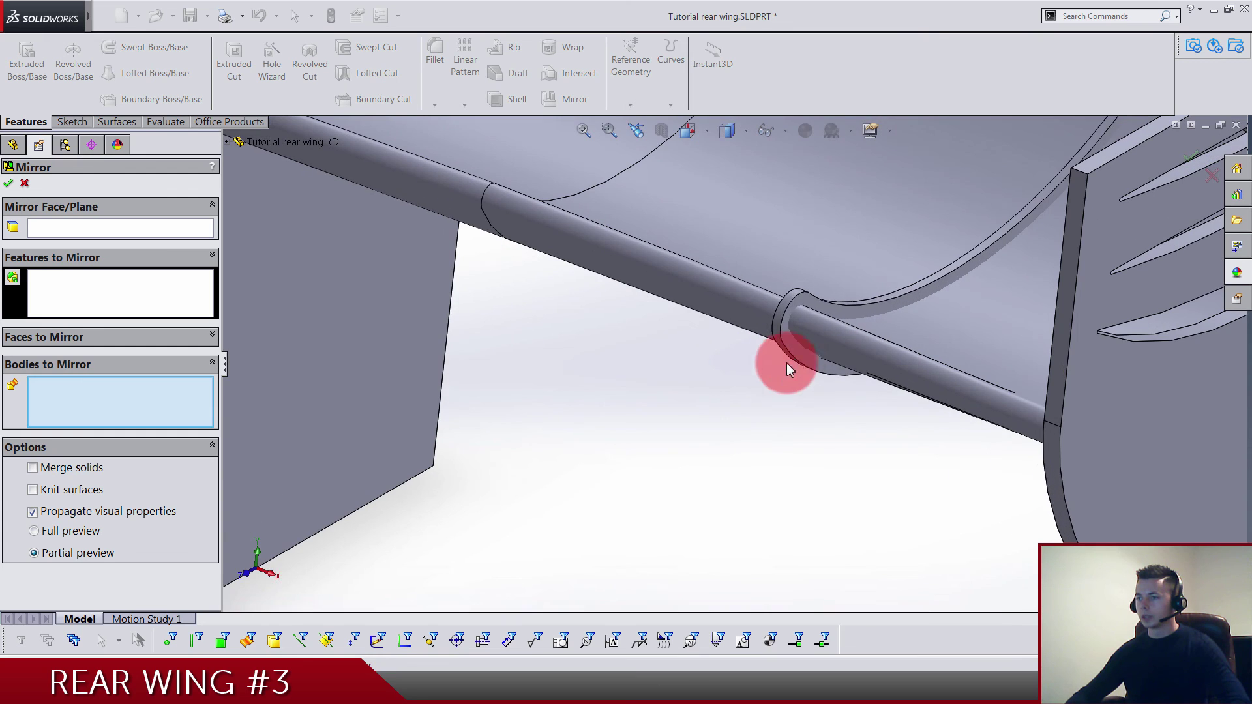
left_click(804, 361)
scroll(776, 342, "up", 5)
scroll(815, 228, "down", 7)
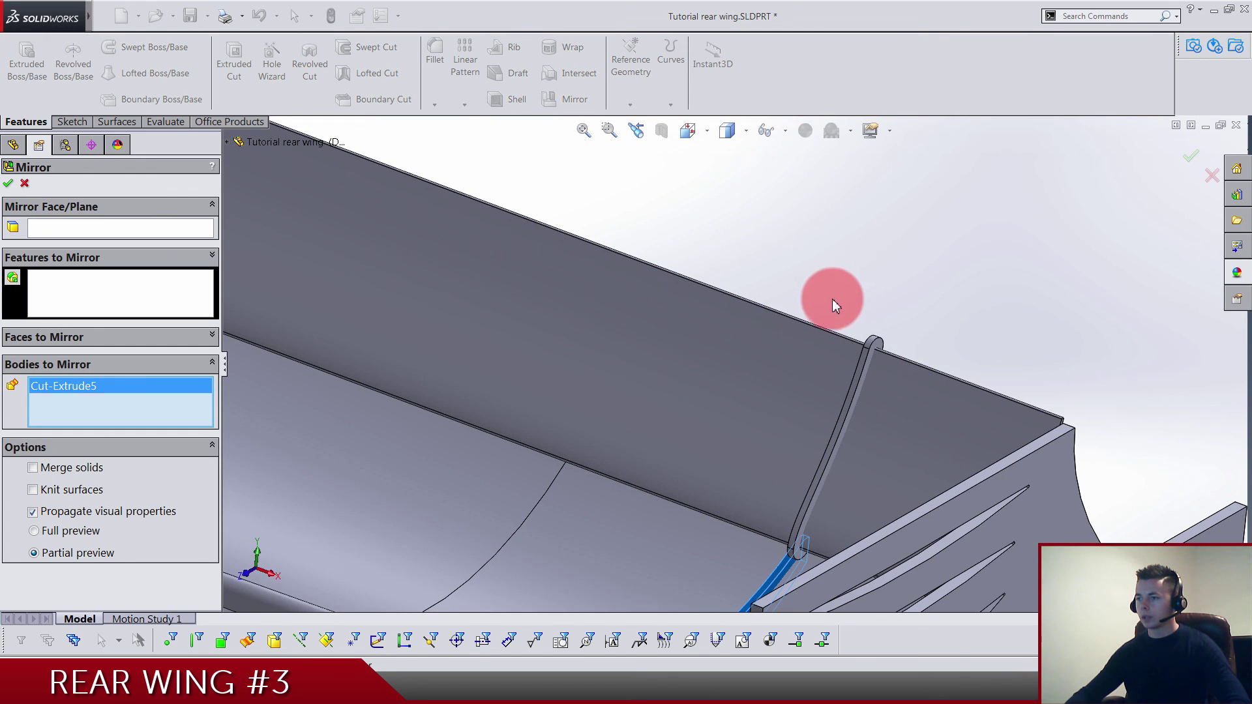
left_click(901, 430)
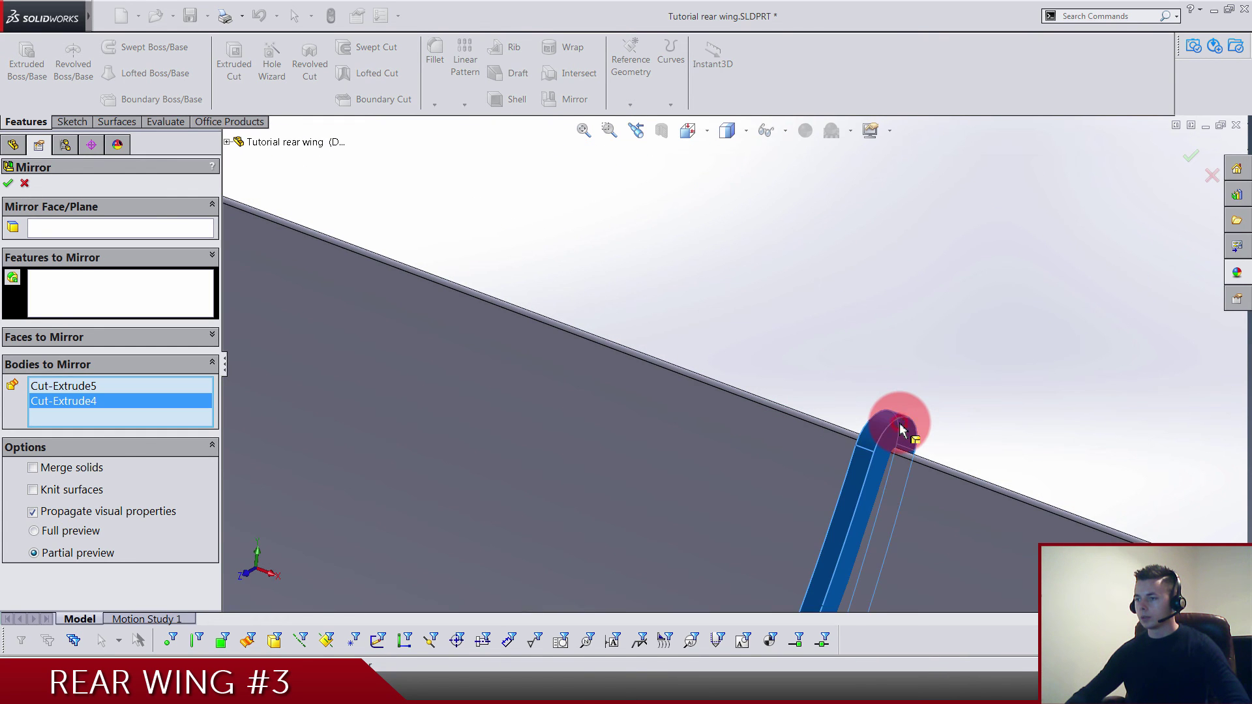
Step: Use the Right Plane as the mirror plane and complete the mirror of both support bodies
scroll(900, 428, "up", 10)
middle_click_drag(838, 319, 822, 338)
scroll(588, 405, "down", 5)
left_click(104, 228)
left_click(105, 229)
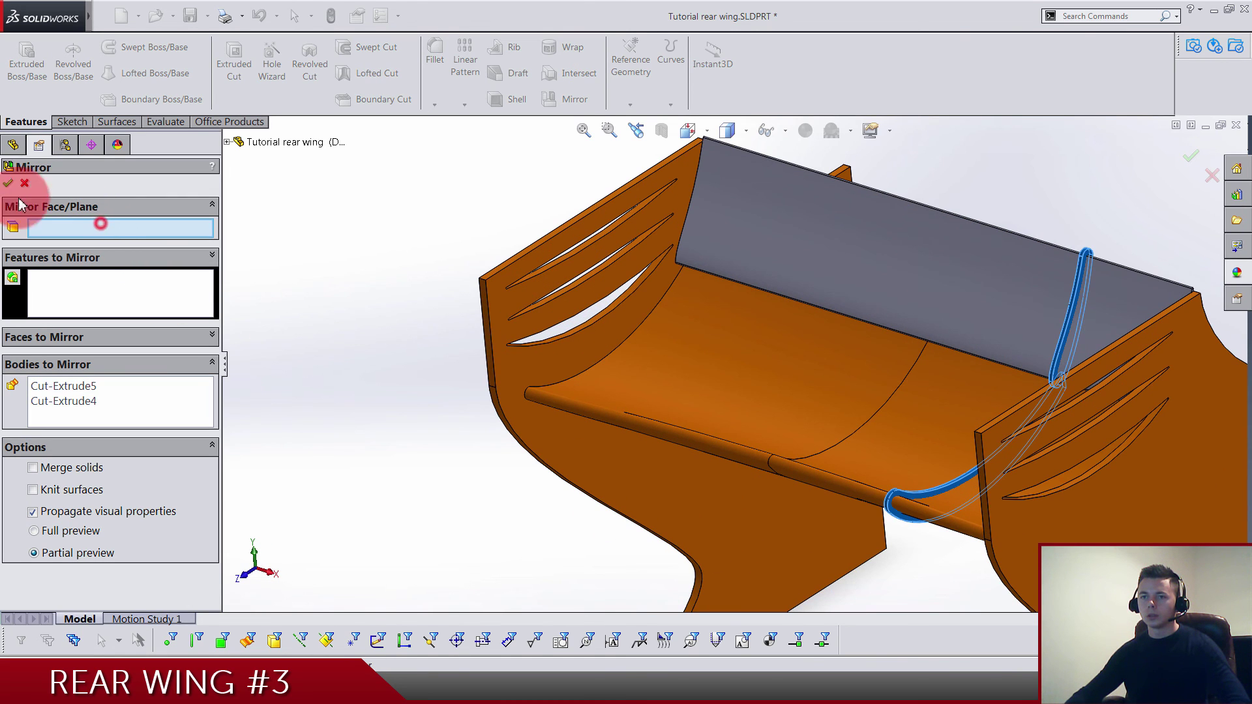
left_click(15, 146)
left_click(276, 282)
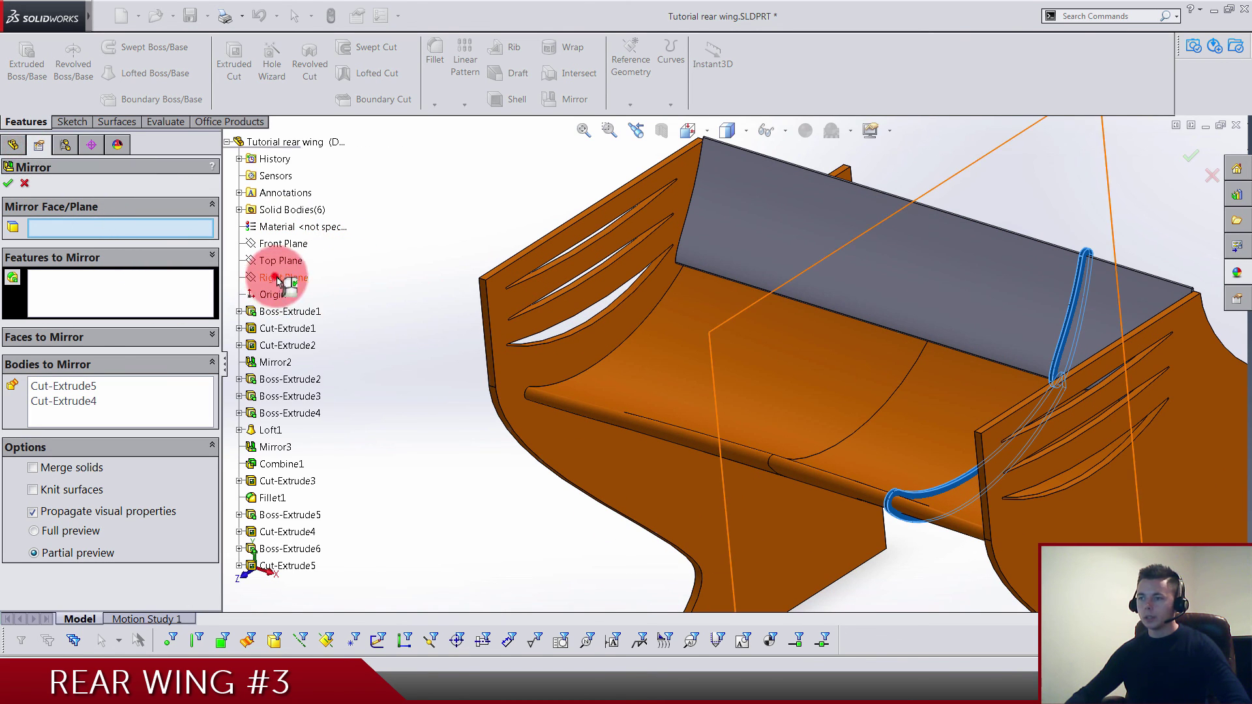
right_click(426, 413)
Step: Combine the upper wing plate with its two supports into one body, using the Add operation
left_click(1189, 9)
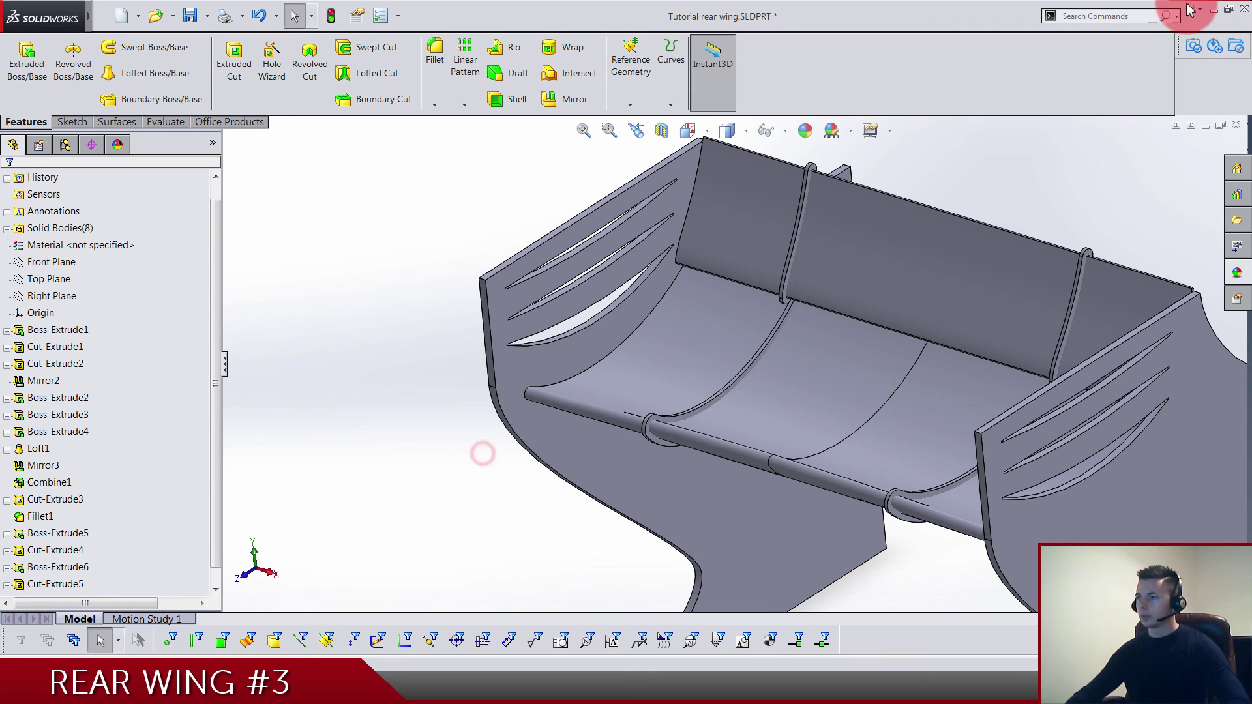
type("comb")
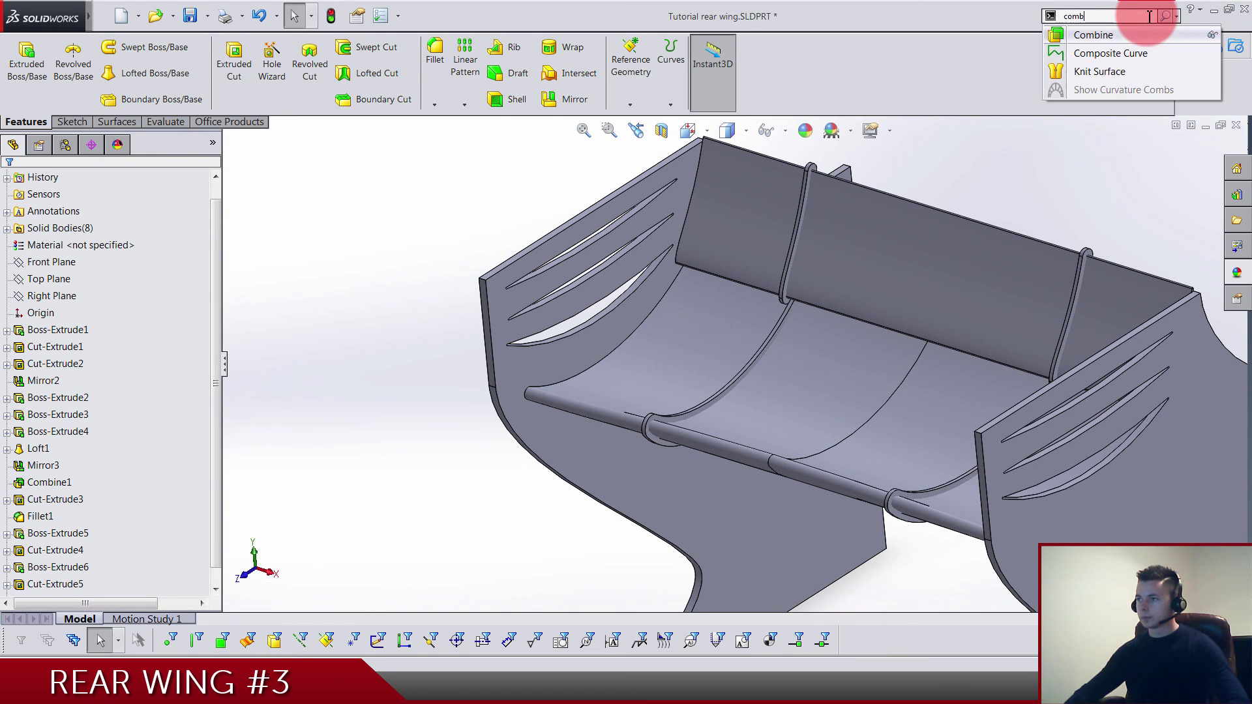
left_click(1108, 34)
middle_click_drag(910, 222, 900, 243)
scroll(848, 228, "down", 4)
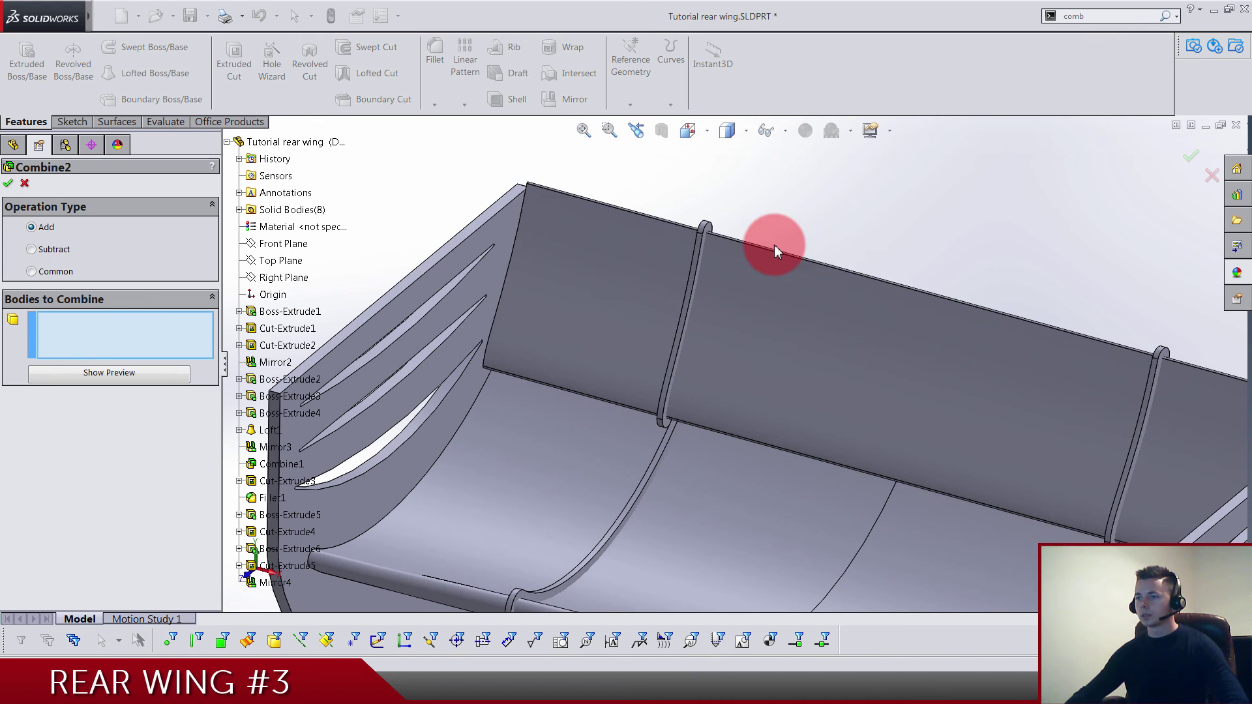
left_click(714, 229)
left_click(735, 271)
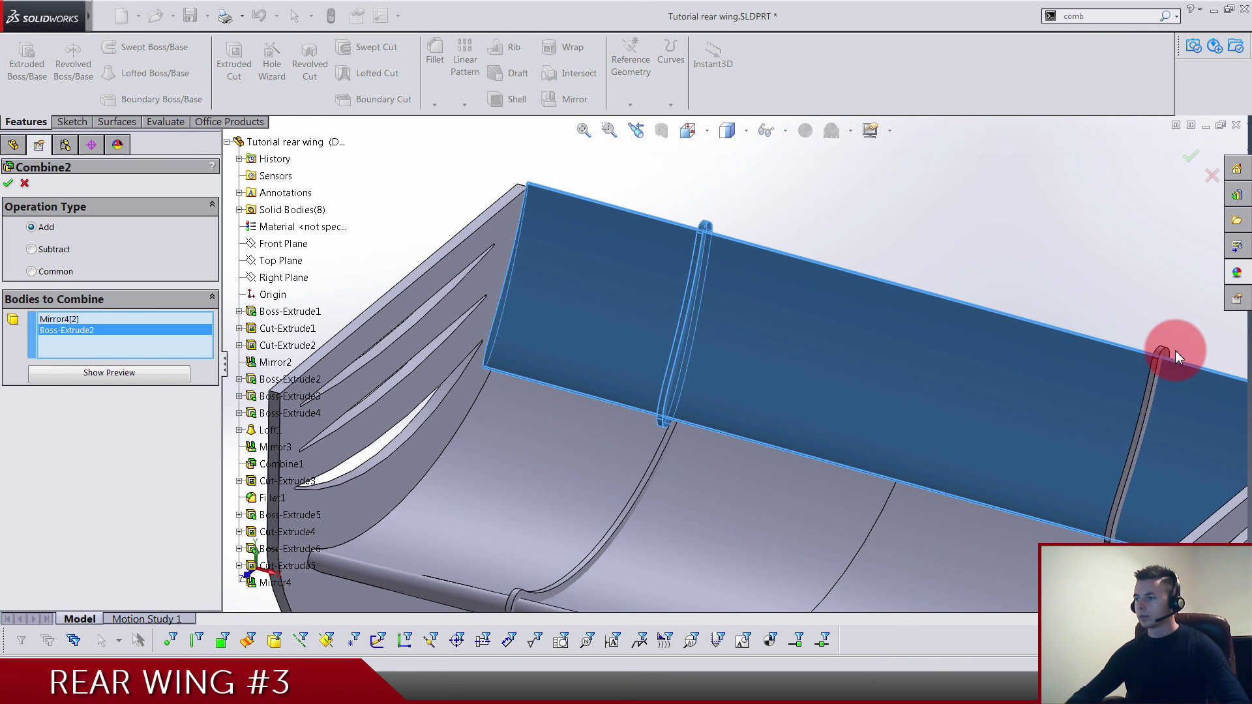
left_click(1165, 355)
scroll(973, 271, "up", 6)
middle_click_drag(972, 272, 904, 264)
right_click(905, 255)
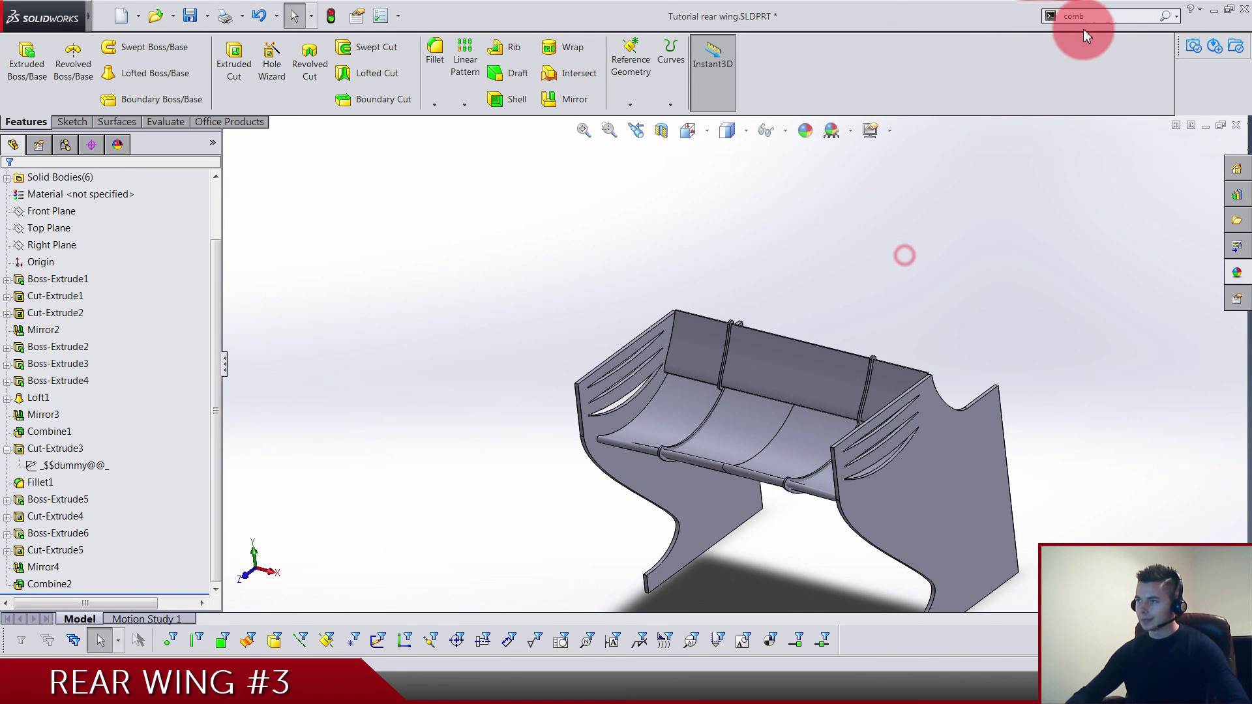
Step: Combine the lower wing and end plate body with its two curved supports, using the Add operation
left_click(1082, 50)
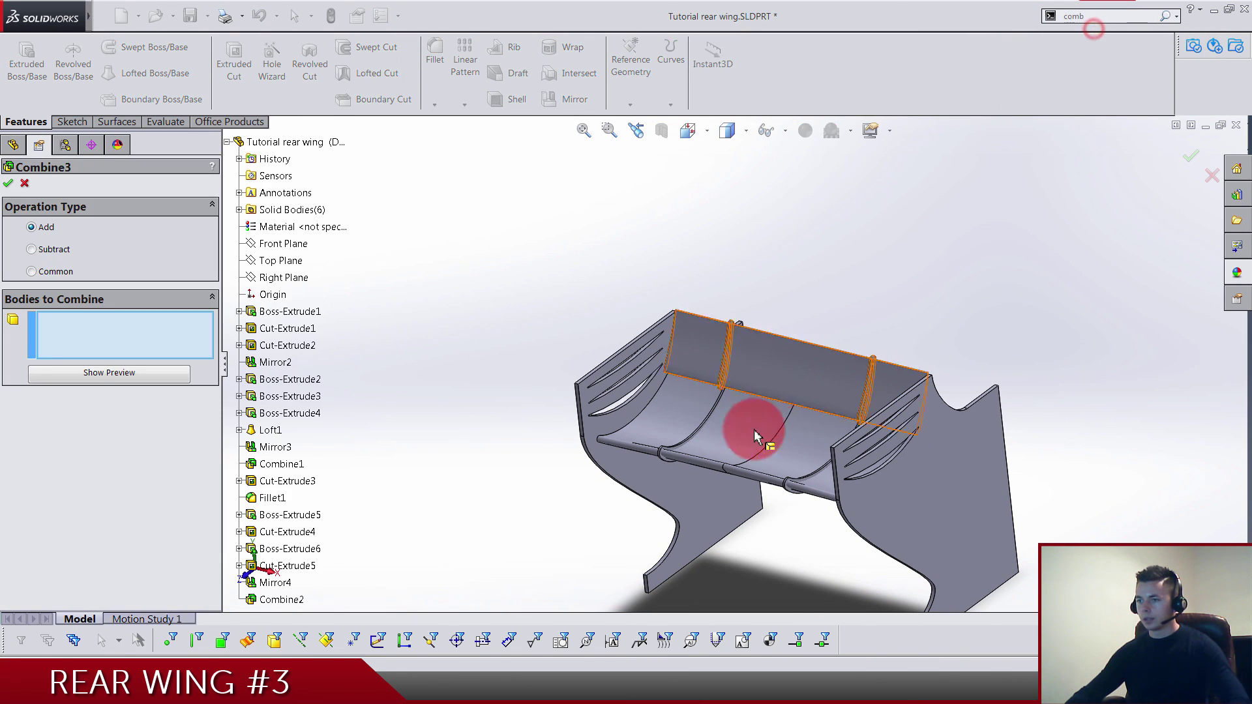
left_click(749, 457)
scroll(749, 456, "down", 3)
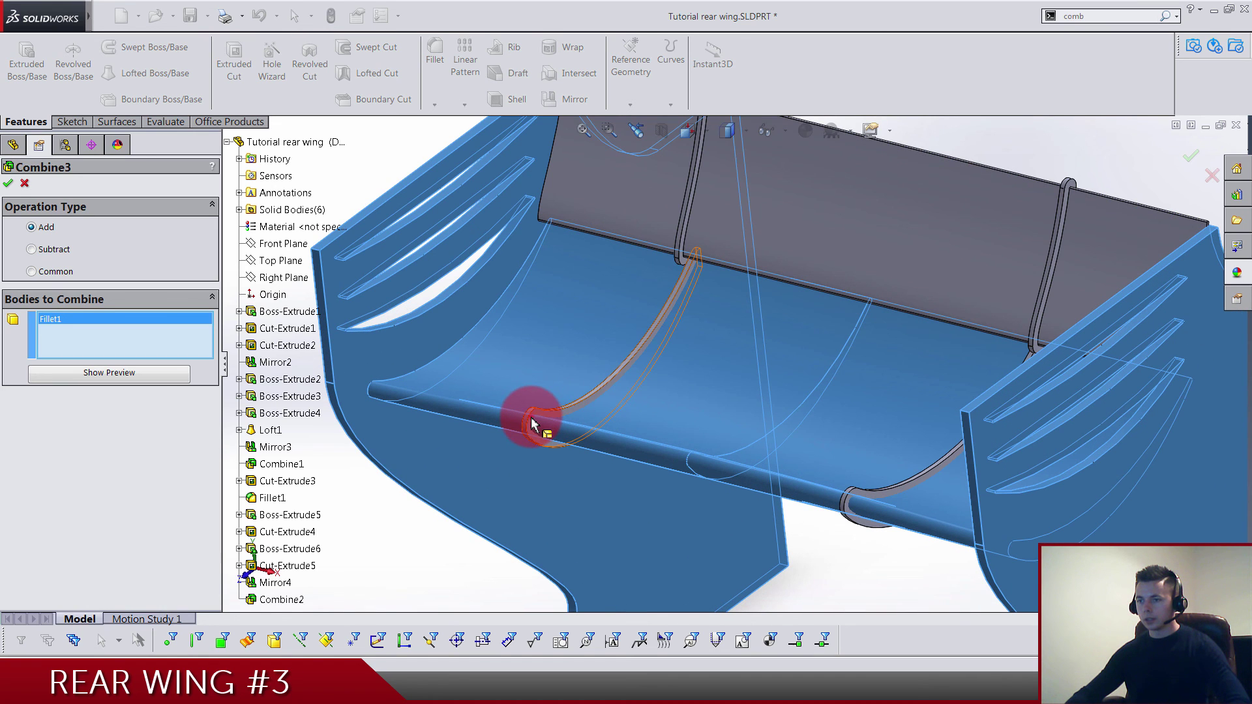
left_click(532, 419)
left_click(856, 525)
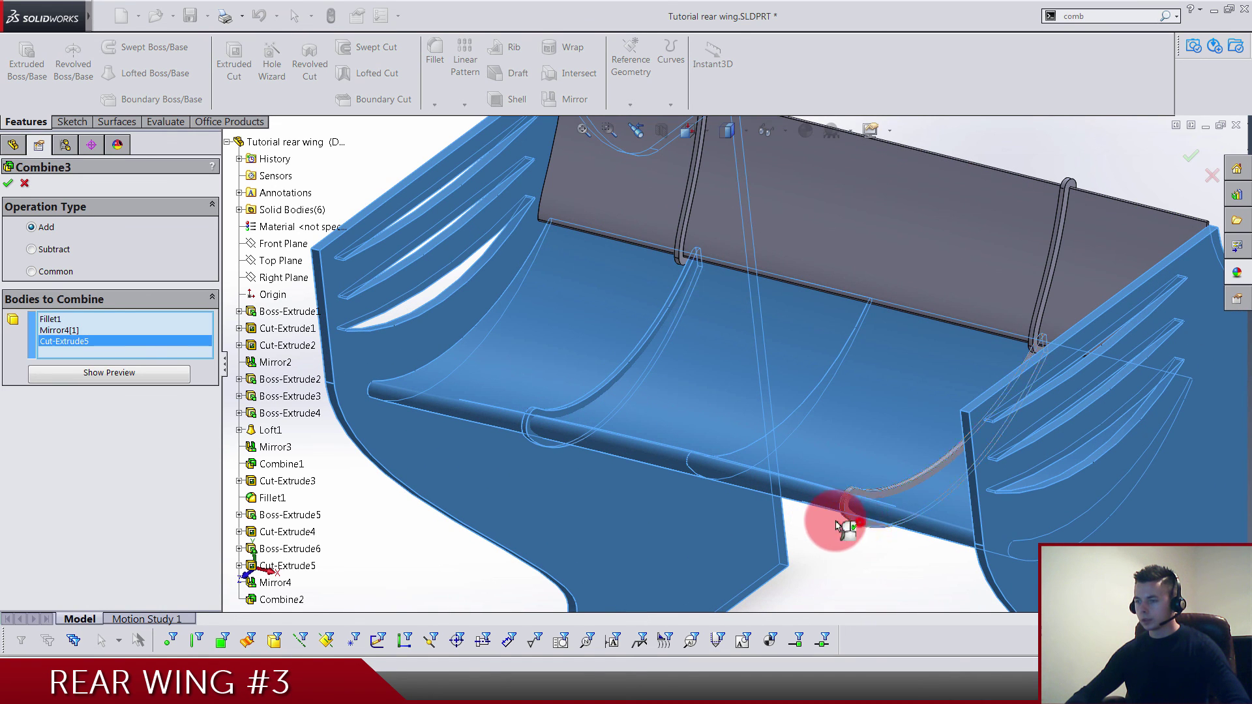
scroll(809, 509, "up", 5)
middle_click_drag(760, 495, 841, 493)
key("Return")
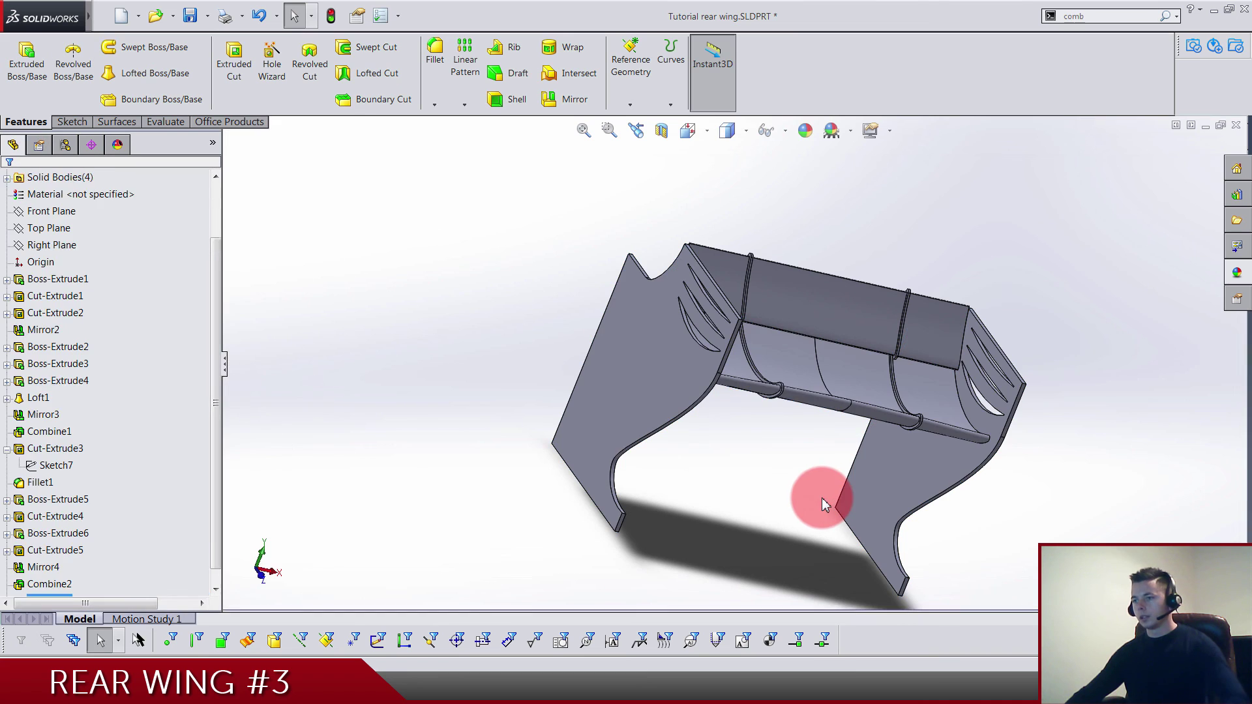
left_click(689, 131)
left_click(792, 189)
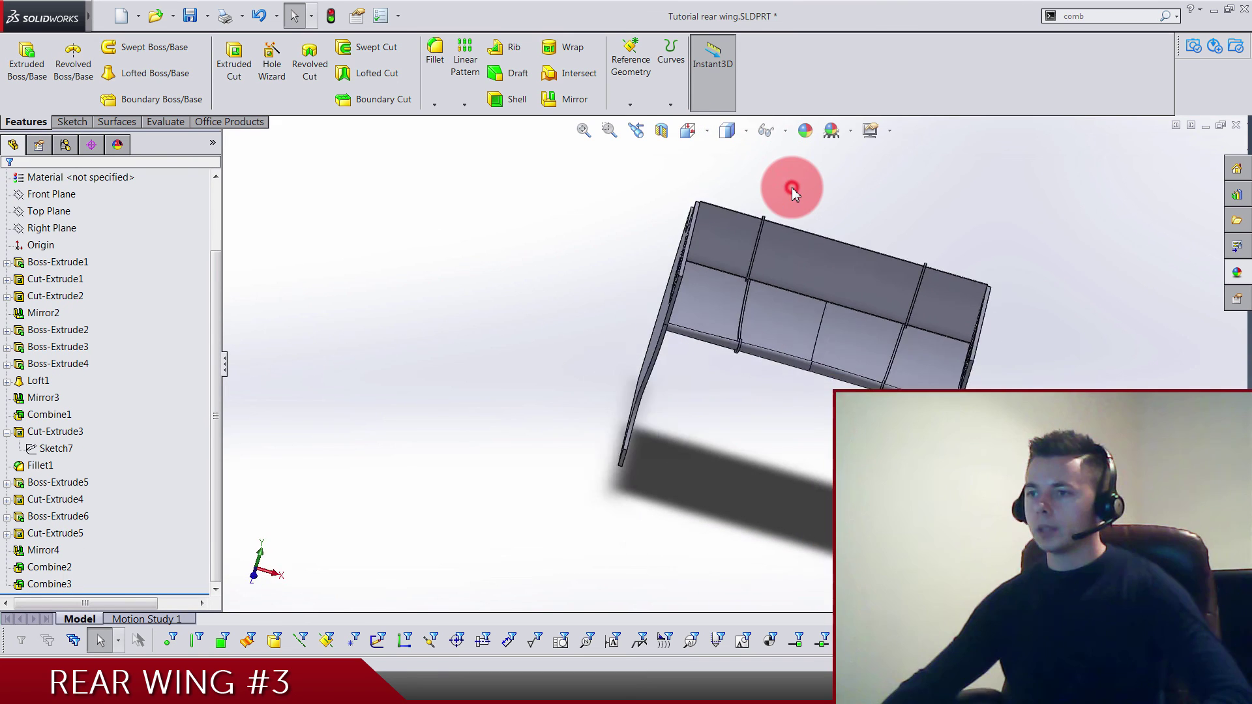